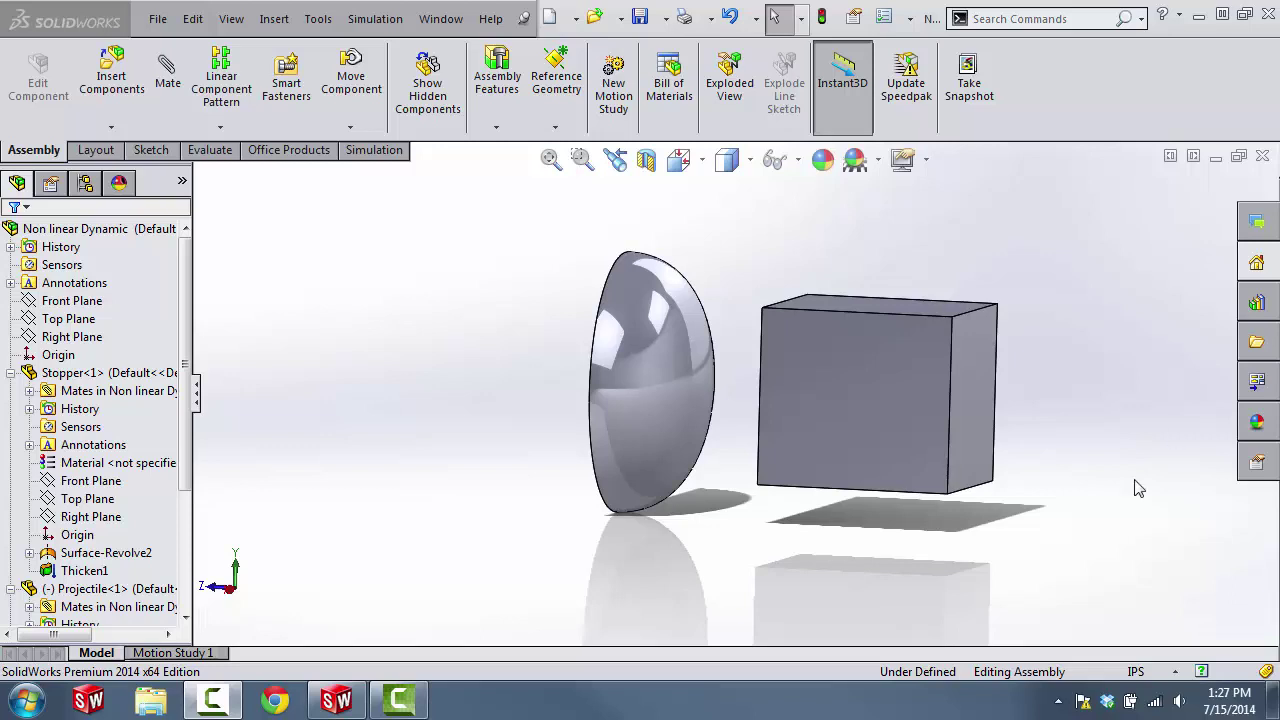
Step: Test the Projectile block's free travel by moving it toward the Stopper dome and back away from it
middle_click_drag(735, 476, 719, 449)
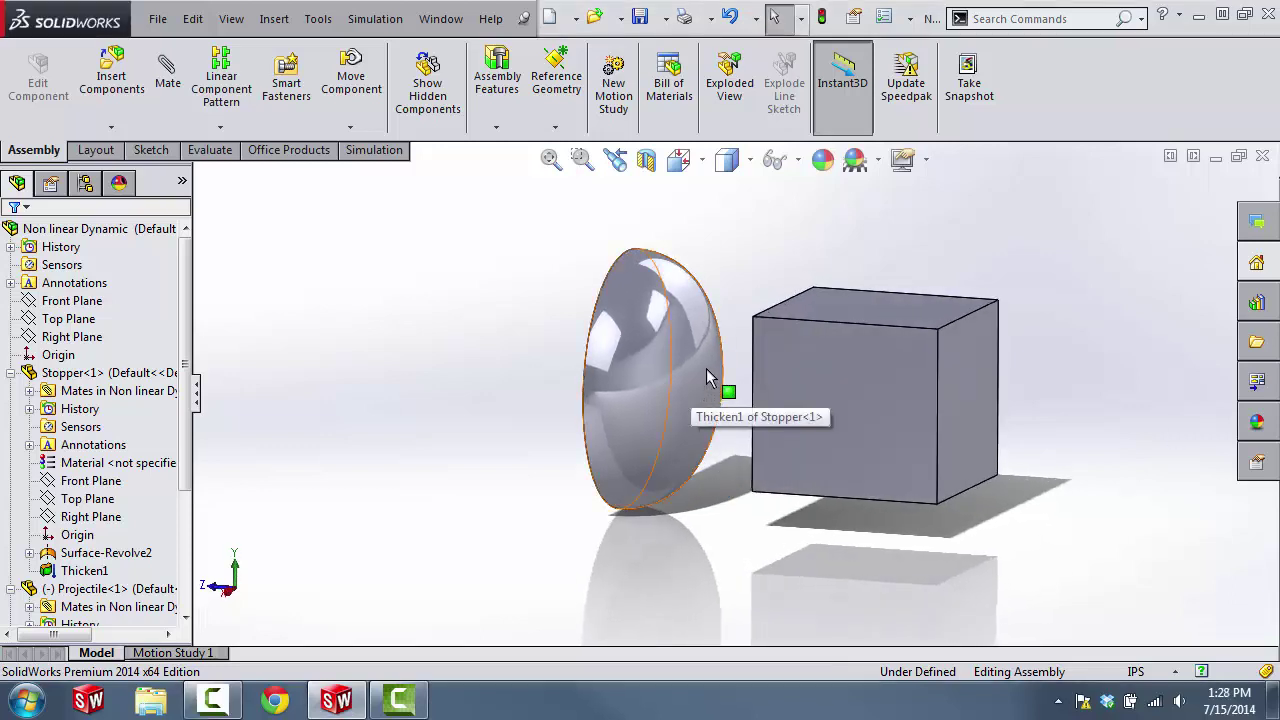
scroll(728, 388, "down", 2)
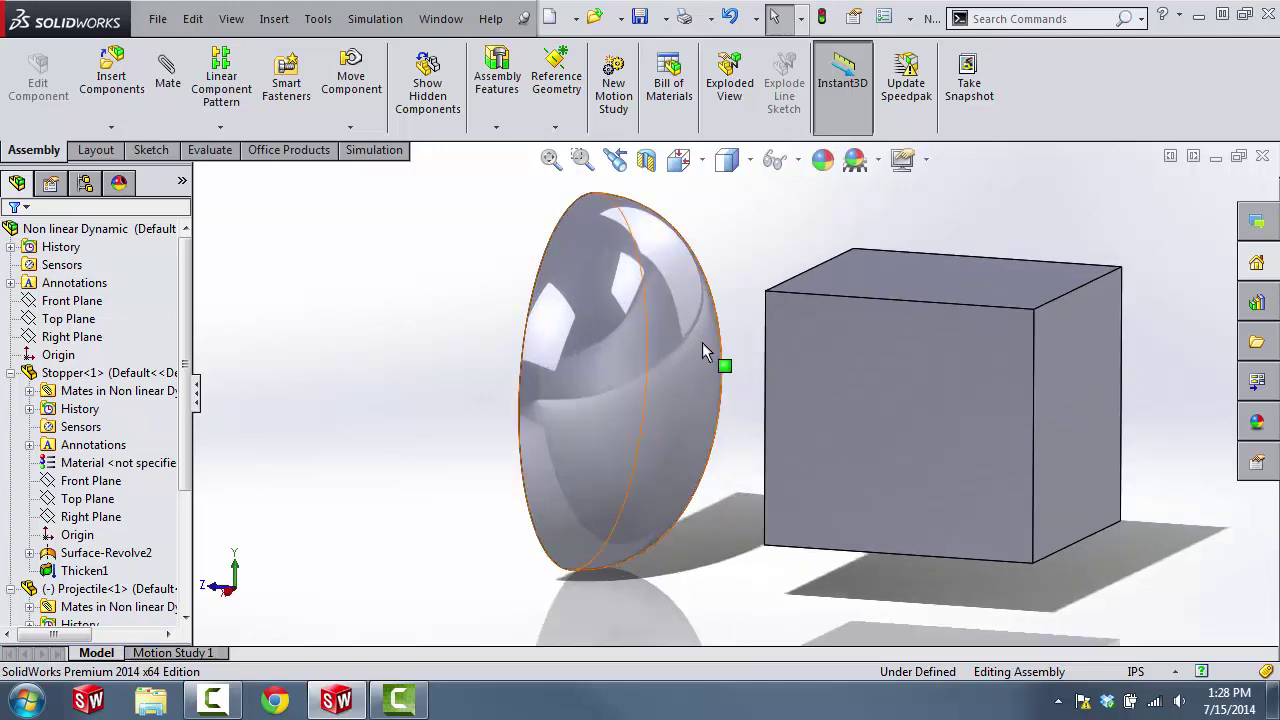
mouse_move(756, 378)
middle_mouse_down()
mouse_move(760, 366)
mouse_move(786, 371)
mouse_move(766, 375)
middle_mouse_up()
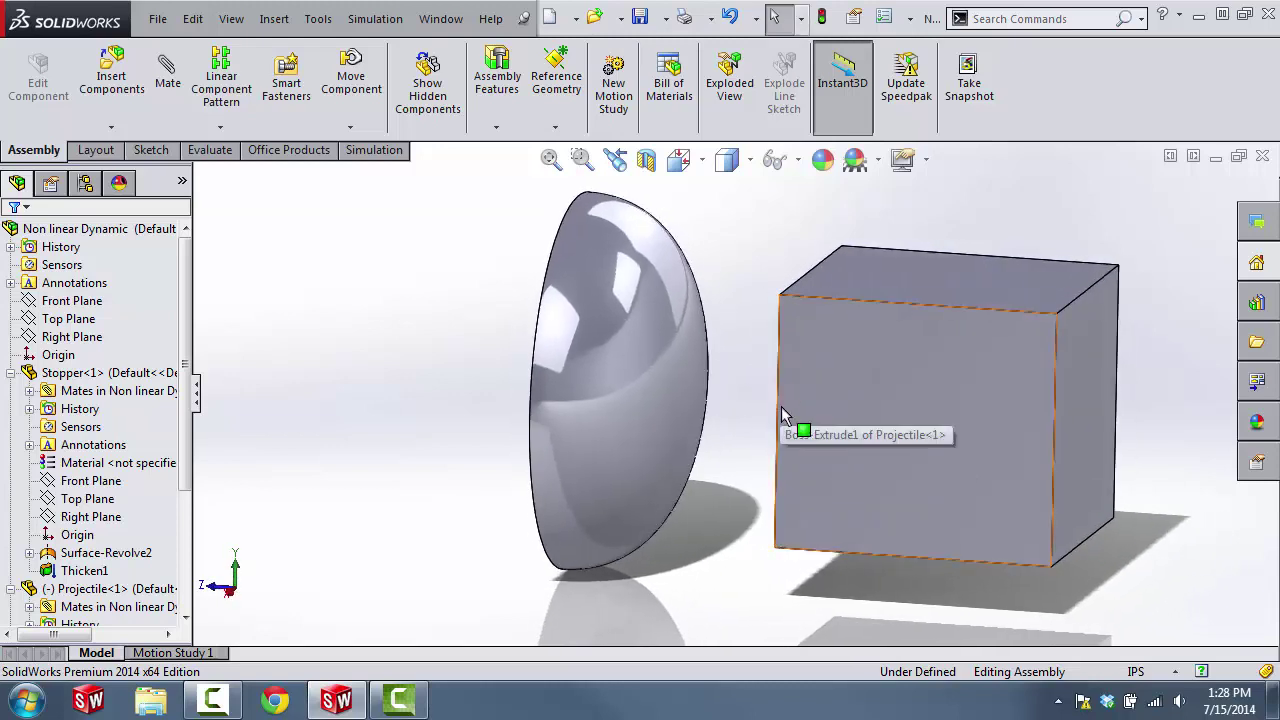
left_click(816, 425)
left_click_drag(816, 425, 680, 572)
middle_click_drag(680, 572, 684, 564)
key("Escape")
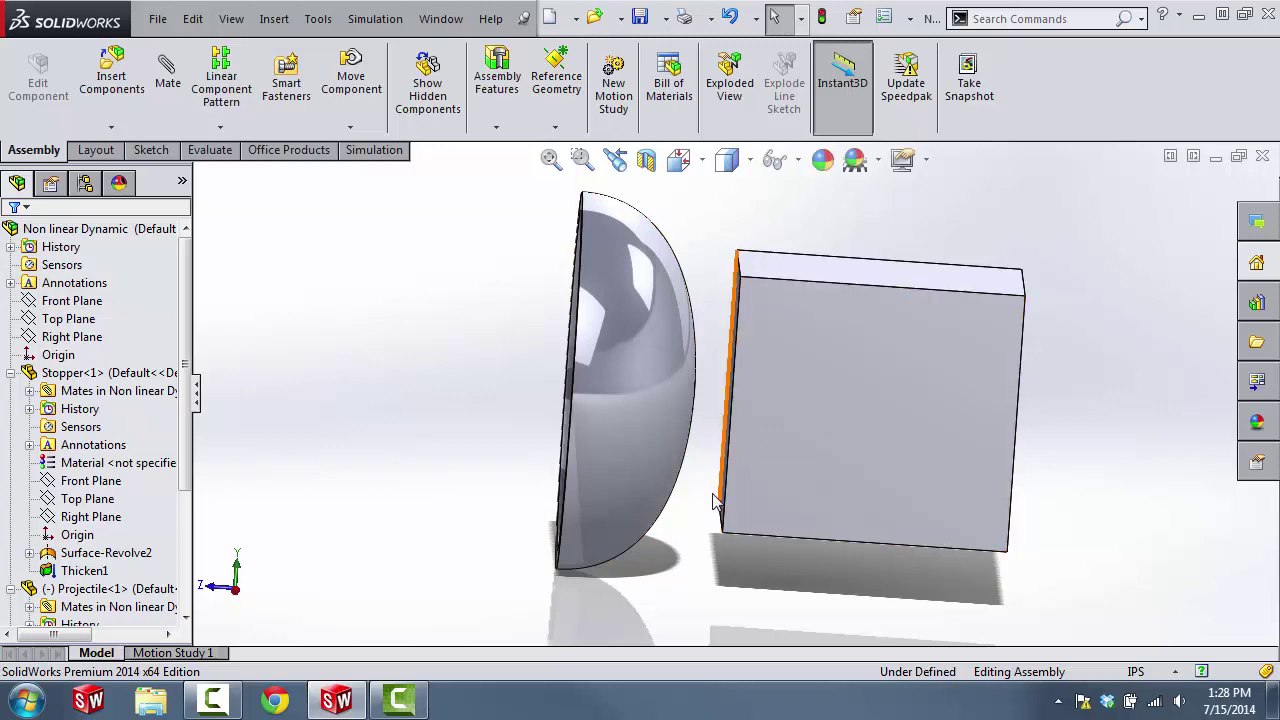
left_click_drag(707, 521, 816, 504)
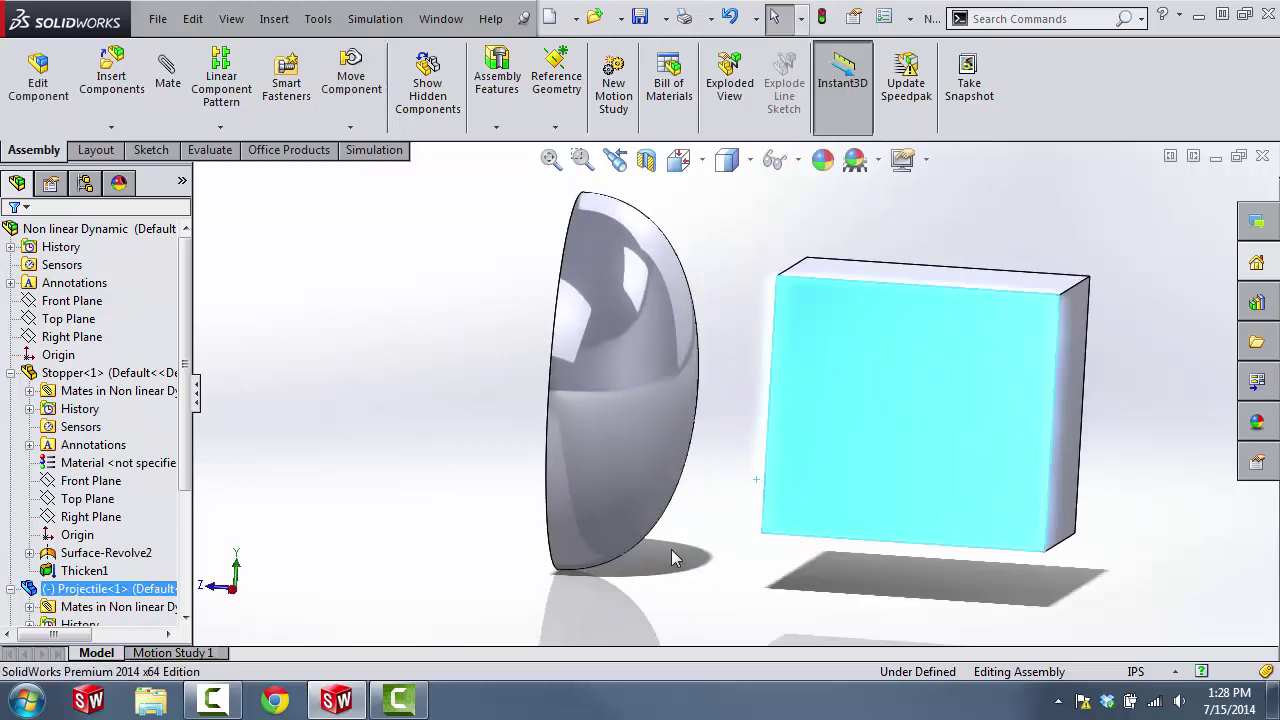
Step: Hide the Projectile component so only the Stopper is displayed
left_click(142, 591)
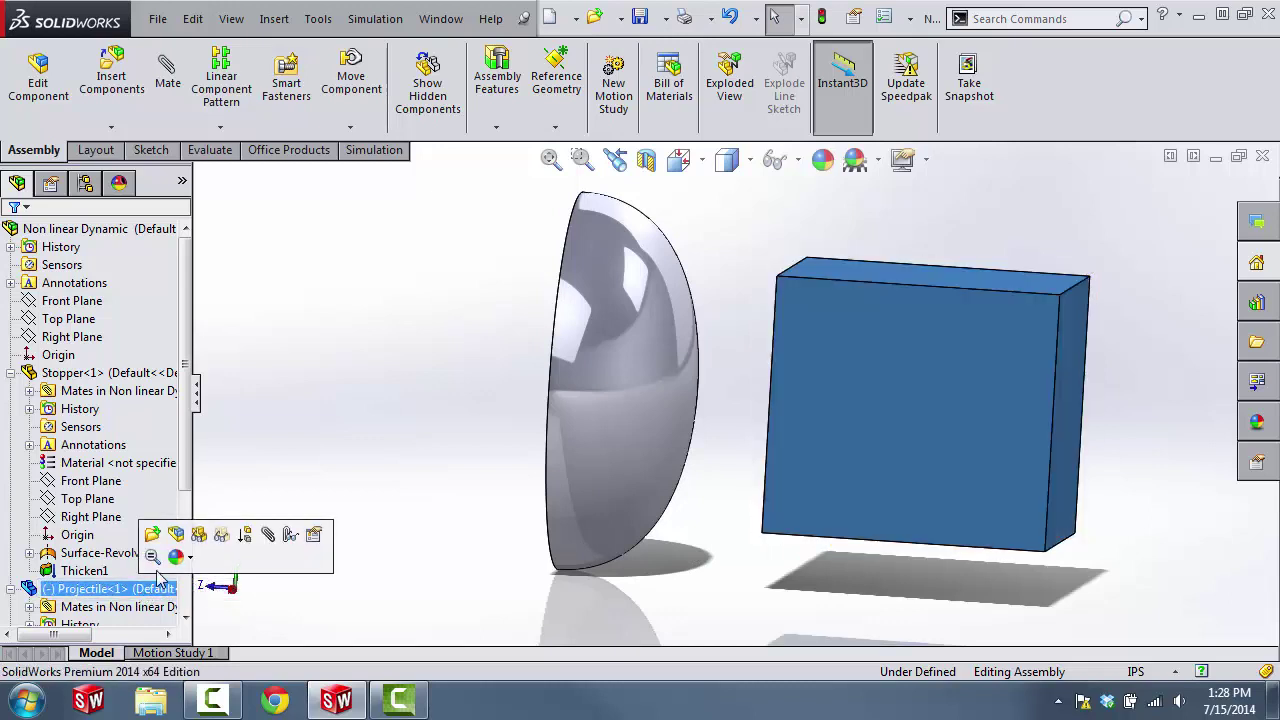
left_click(199, 535)
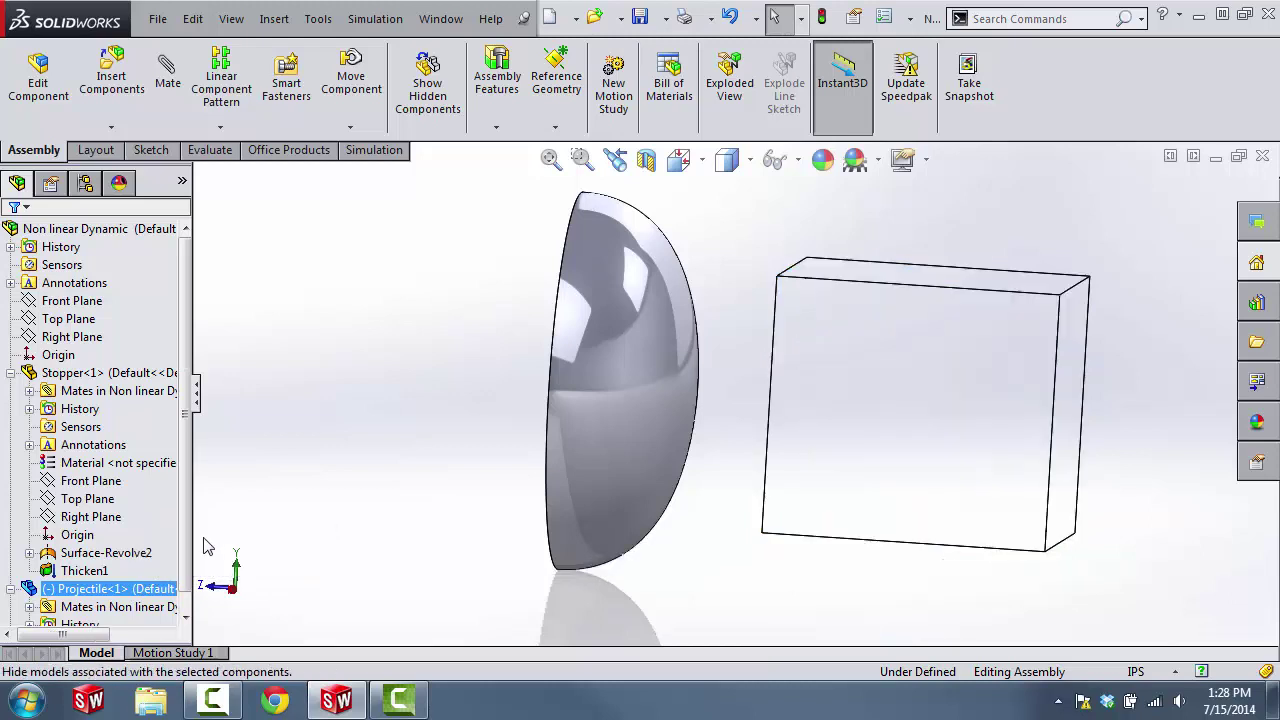
left_click(380, 503)
key("f")
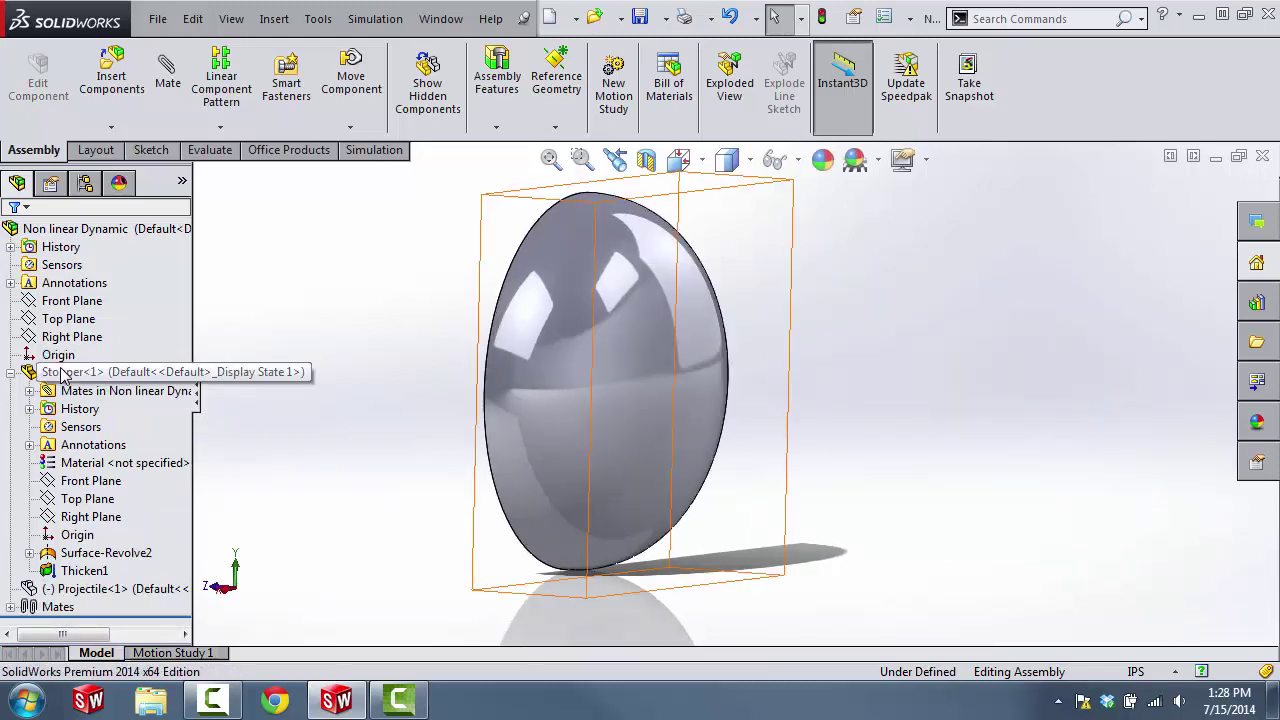
Step: Edit the Stopper part within the assembly and start a sketch on its Front Plane, facing the dome's convex side
left_click(62, 372)
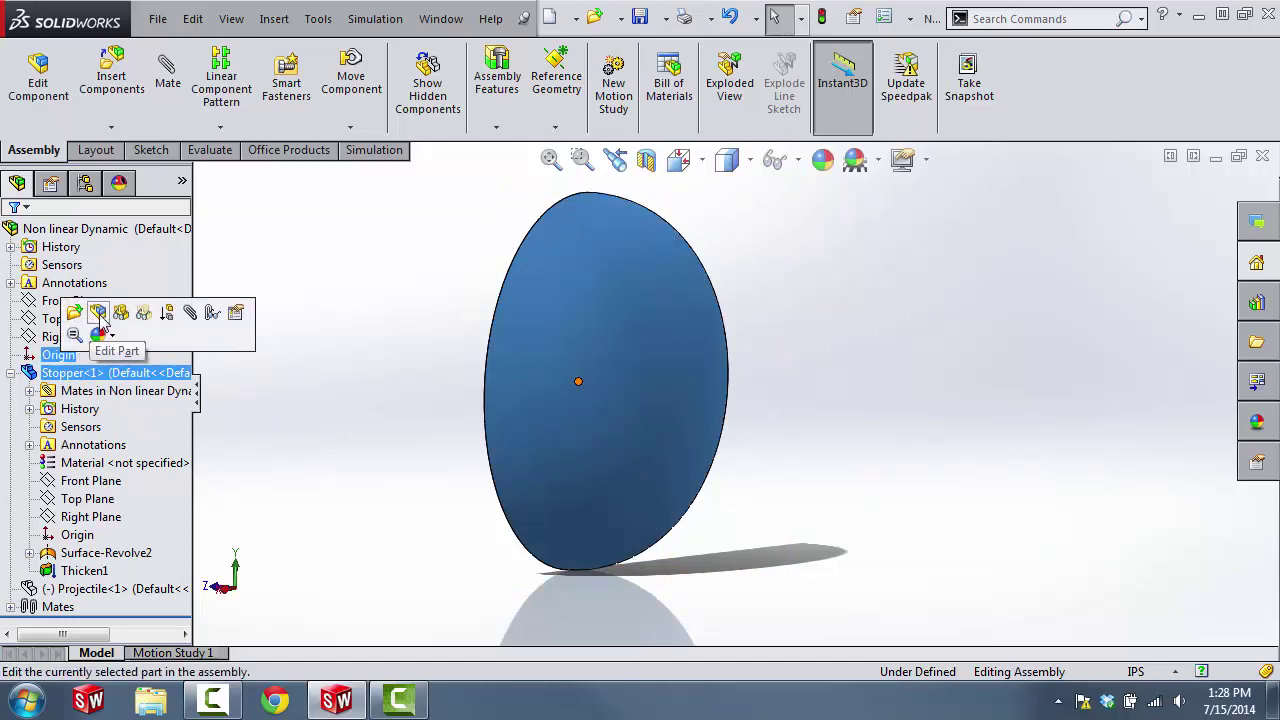
left_click(99, 316)
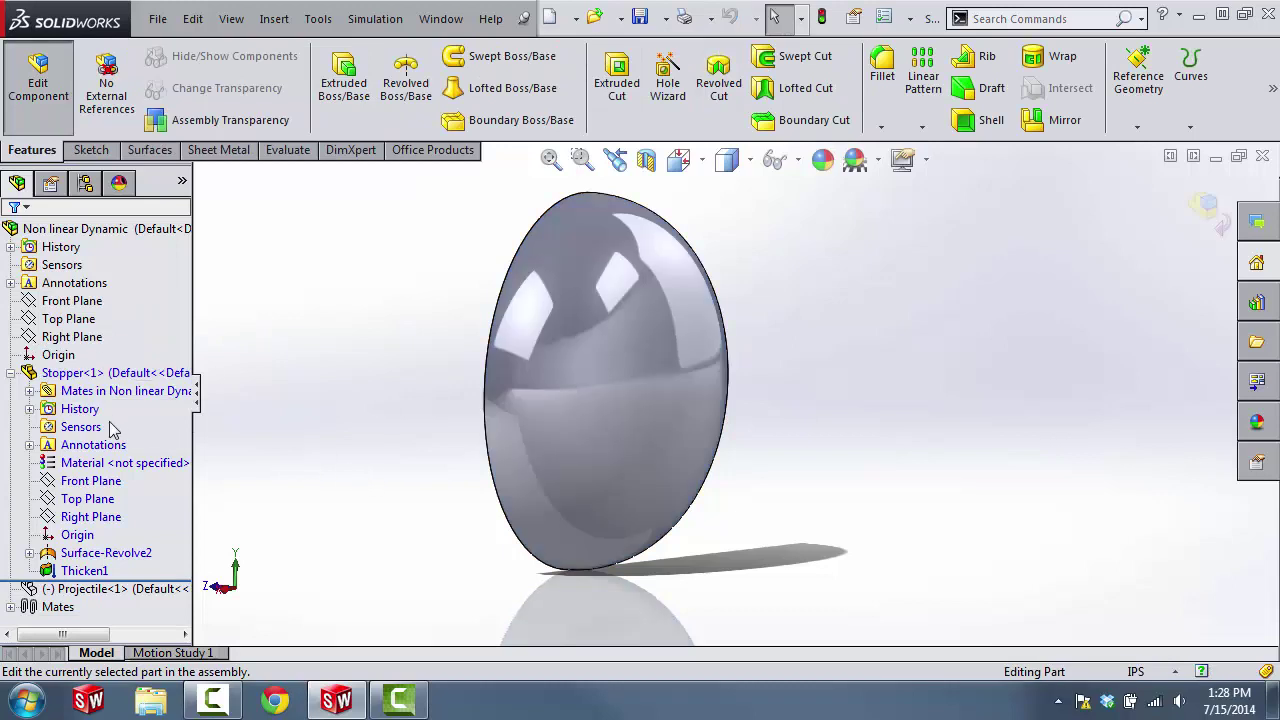
left_click(90, 483)
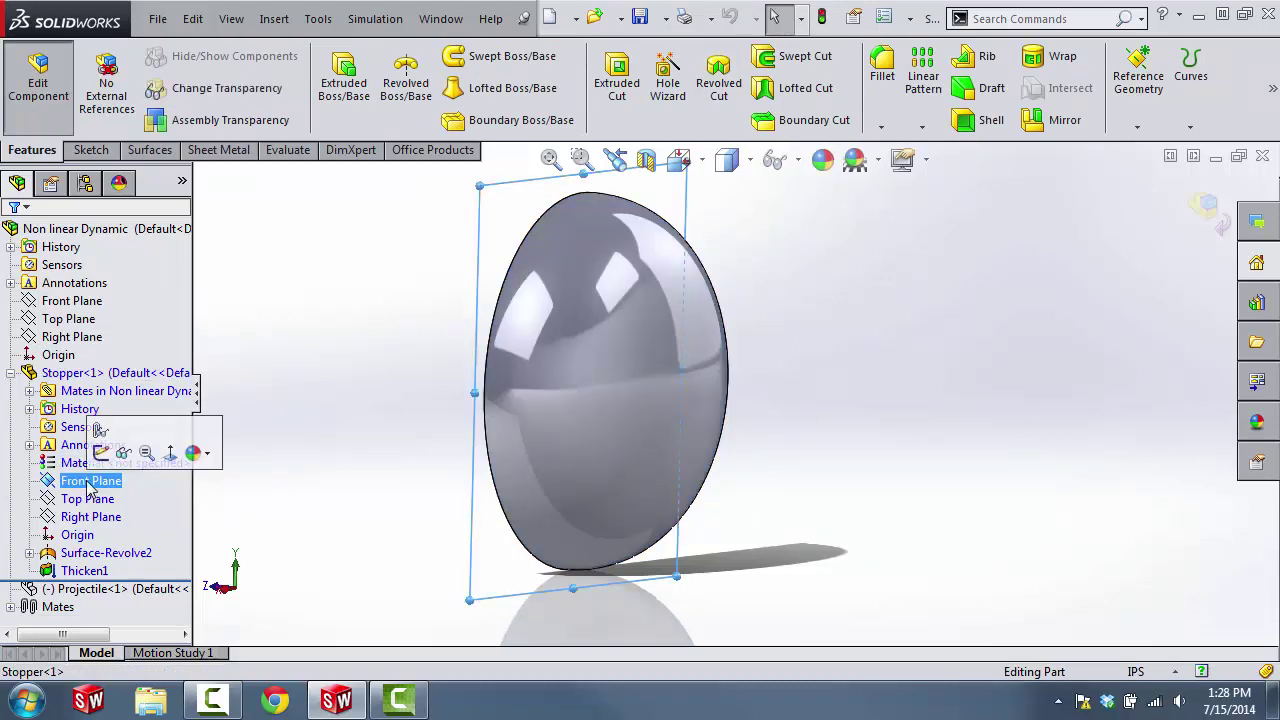
left_click(101, 453)
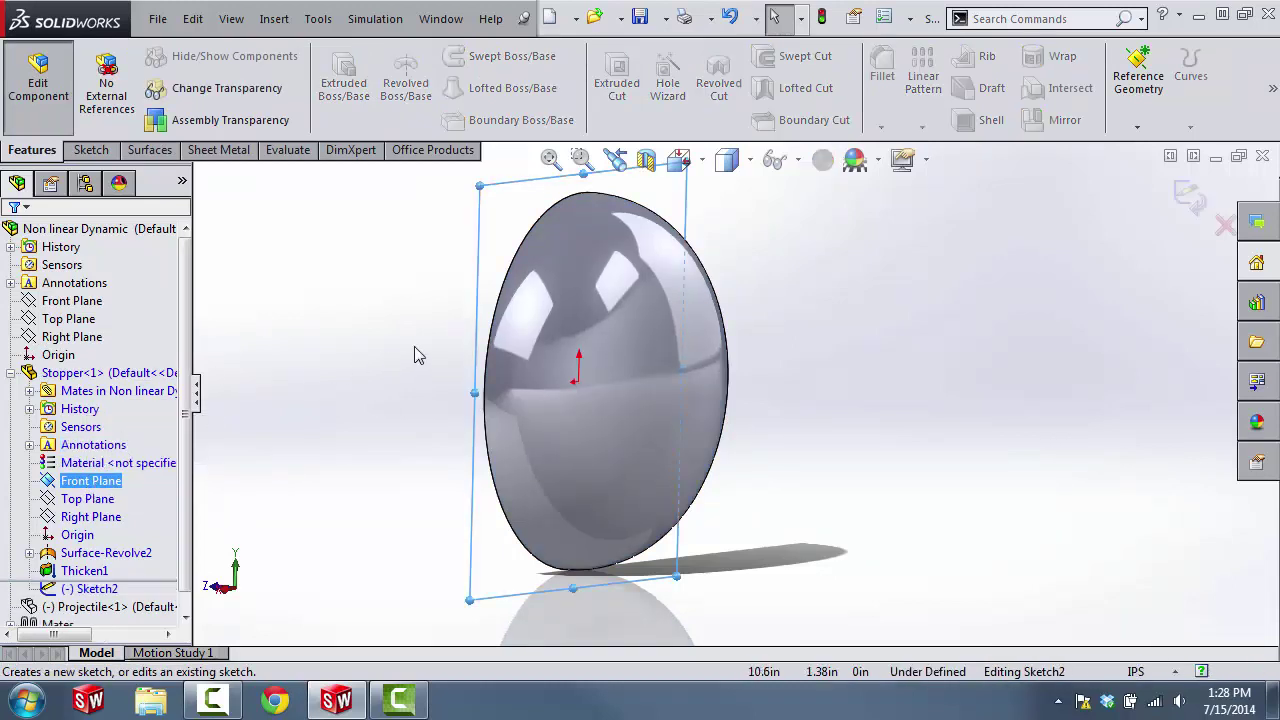
left_click(701, 163)
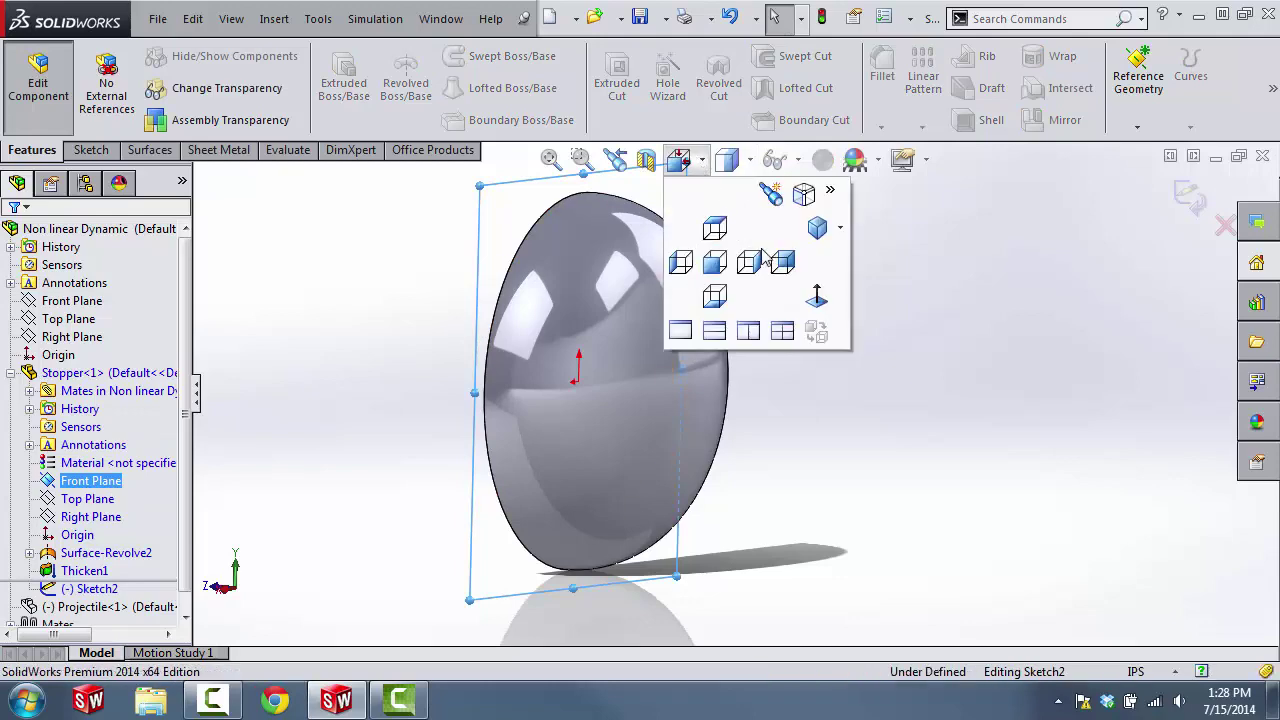
left_click(817, 294)
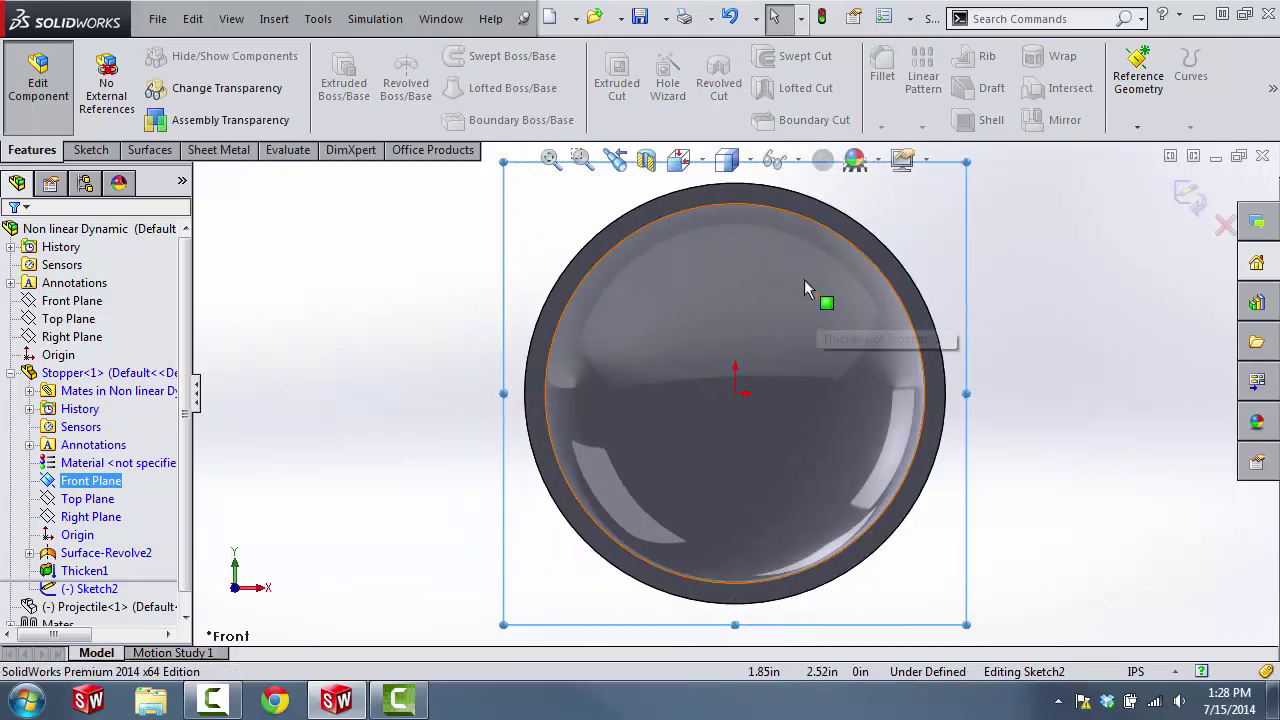
left_click(682, 166)
left_click(817, 297)
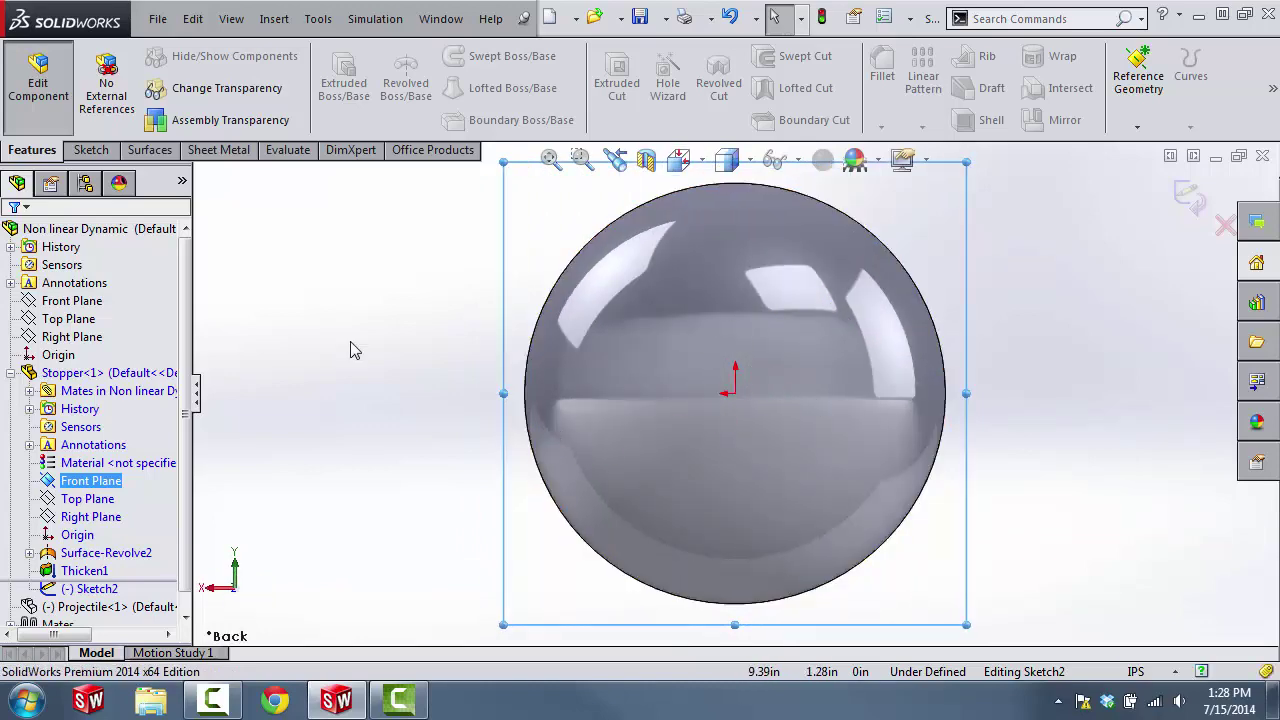
Step: Sketch a circle of about 1.63 in radius centred on the origin
left_click(93, 150)
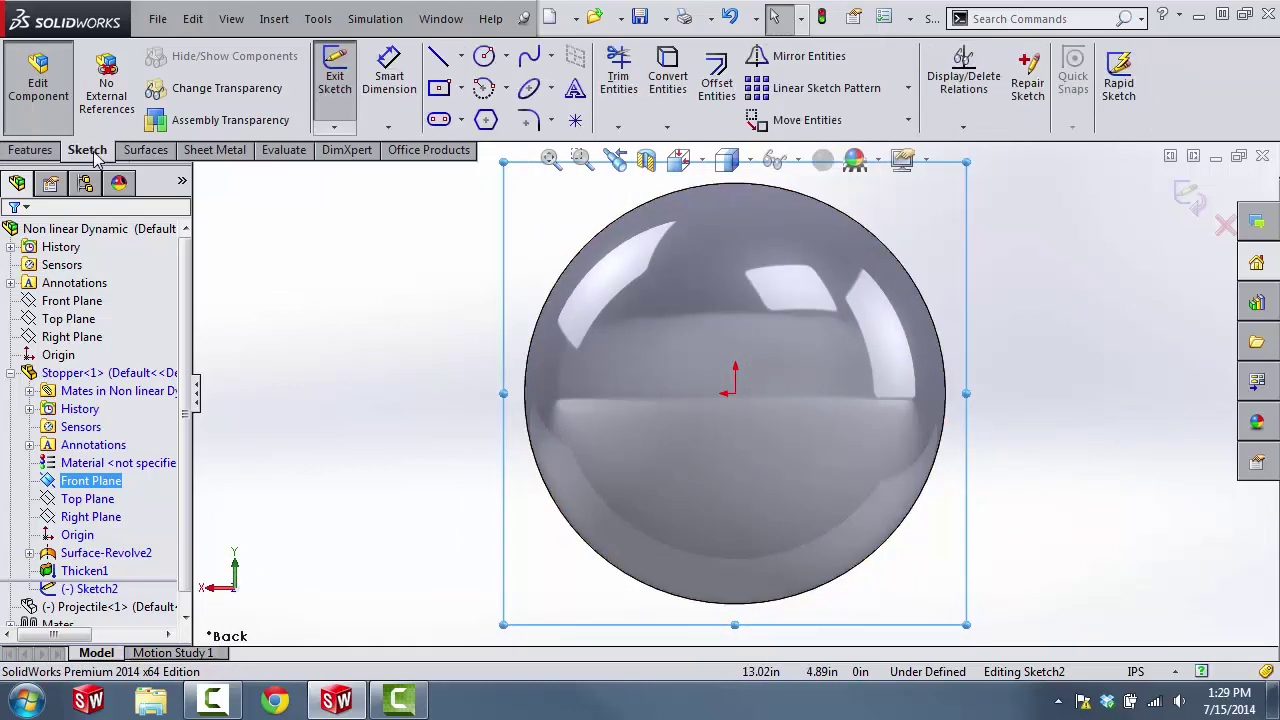
left_click(484, 57)
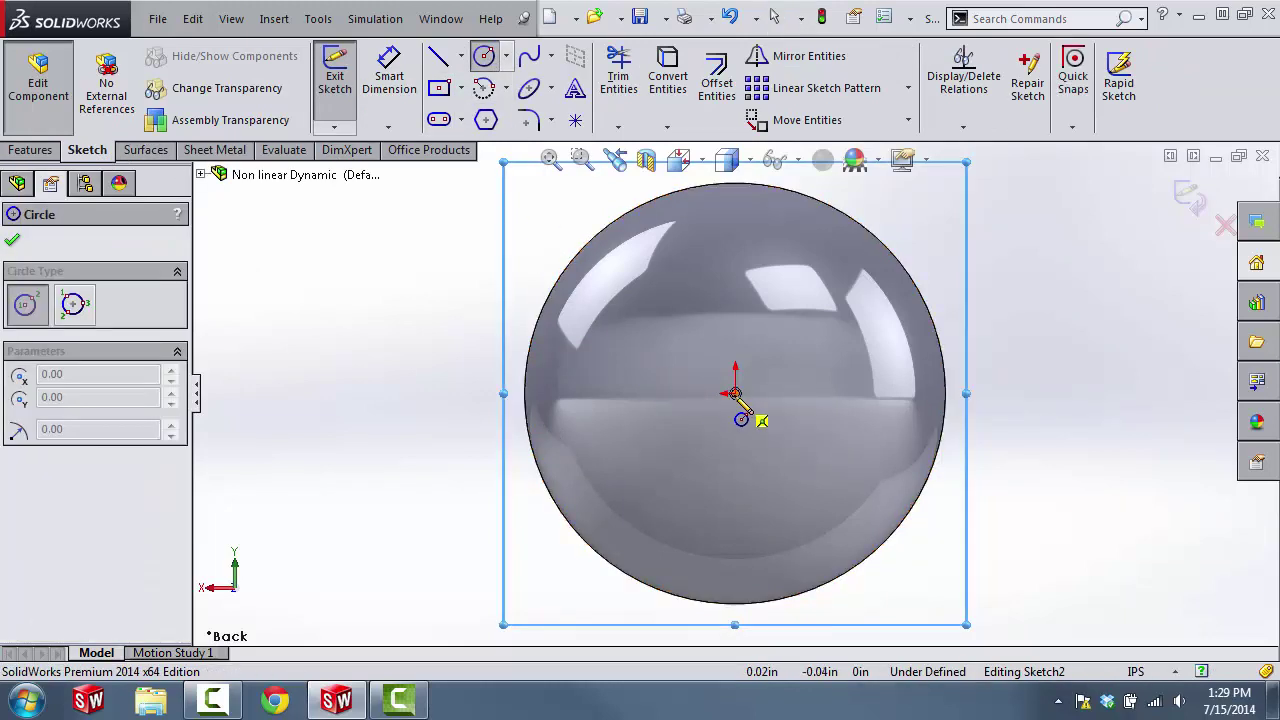
left_click(735, 393)
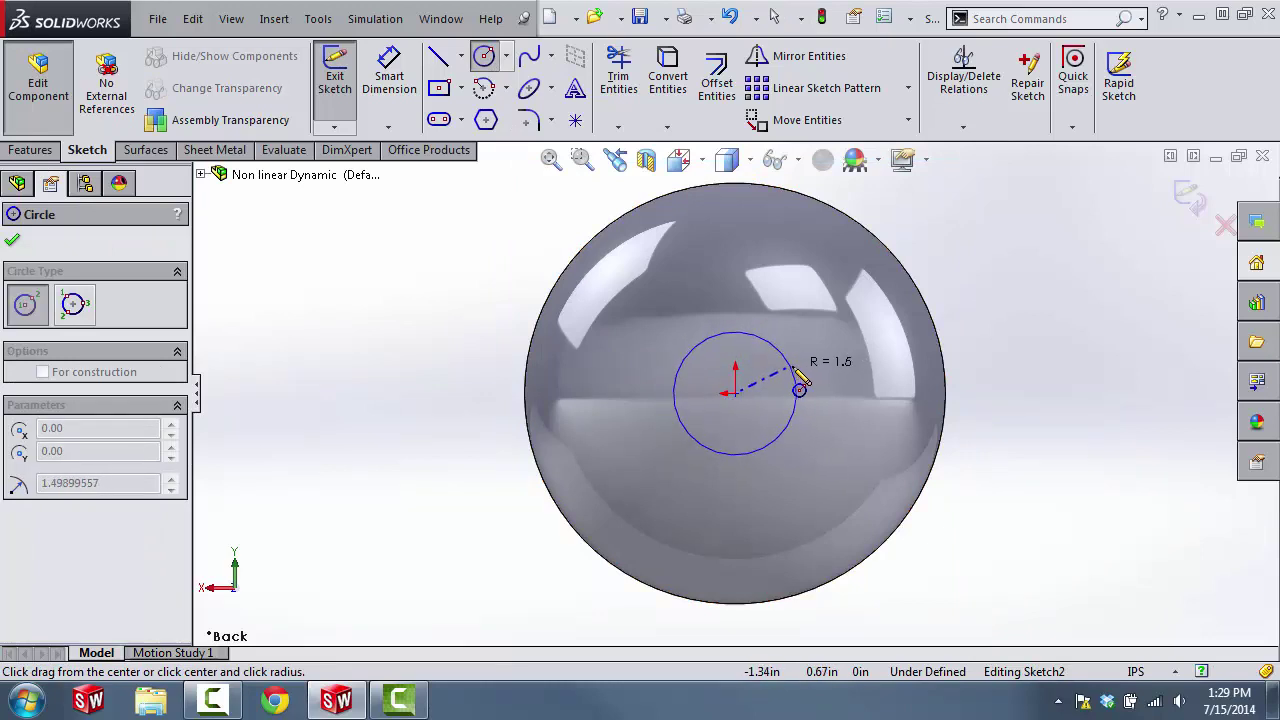
left_click(801, 367)
Step: Dimension the circle's diameter as 3 in and finish the sketch
right_click_drag(1034, 395, 1023, 297)
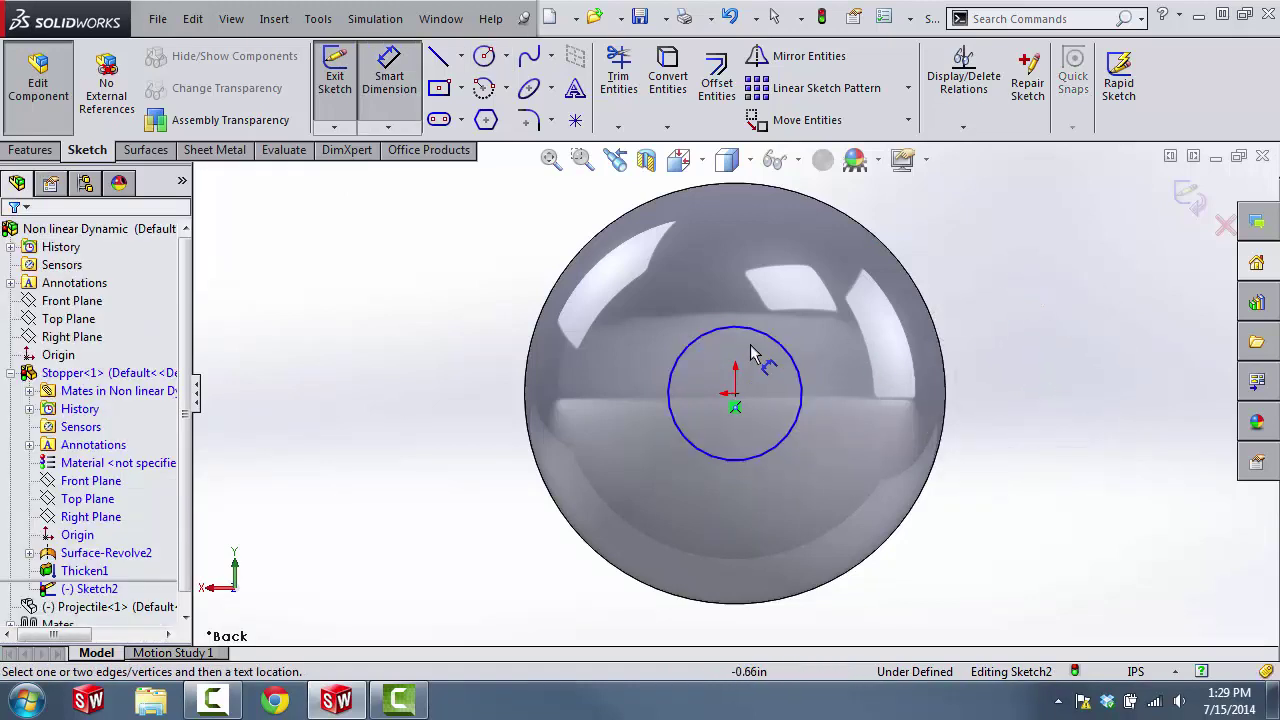
left_click(790, 365)
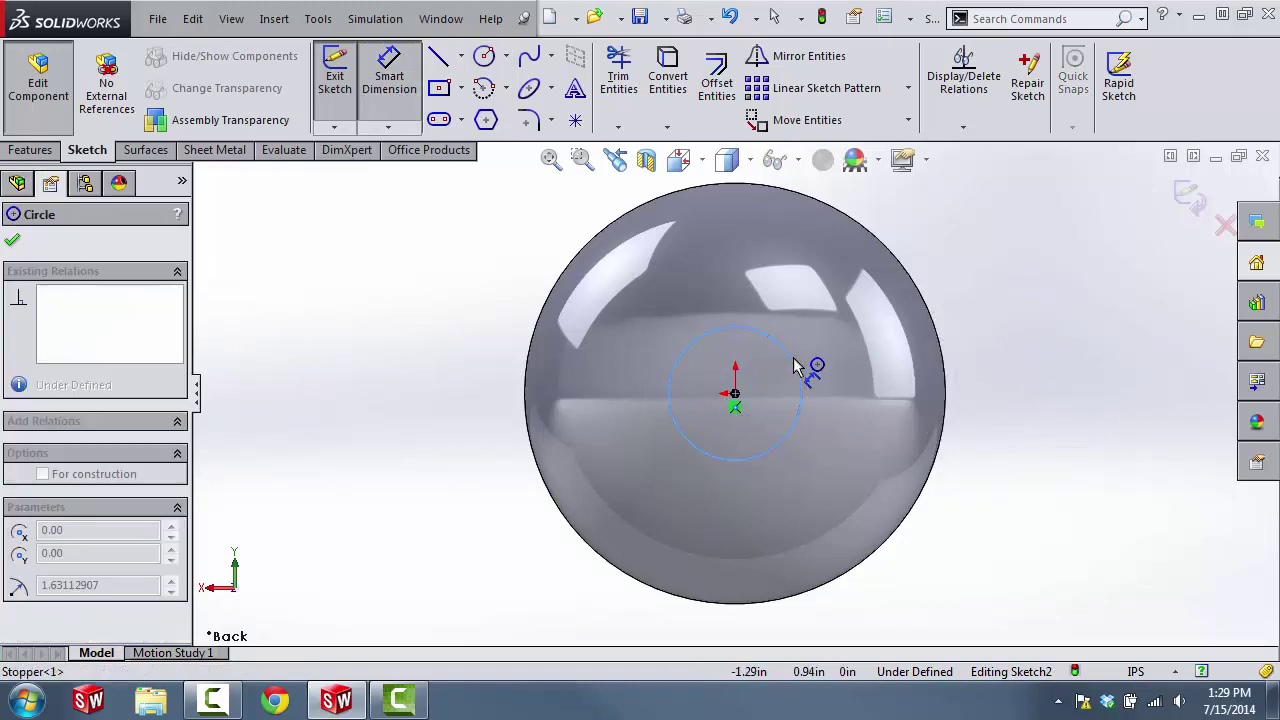
left_click(877, 394)
type("3")
key("Return")
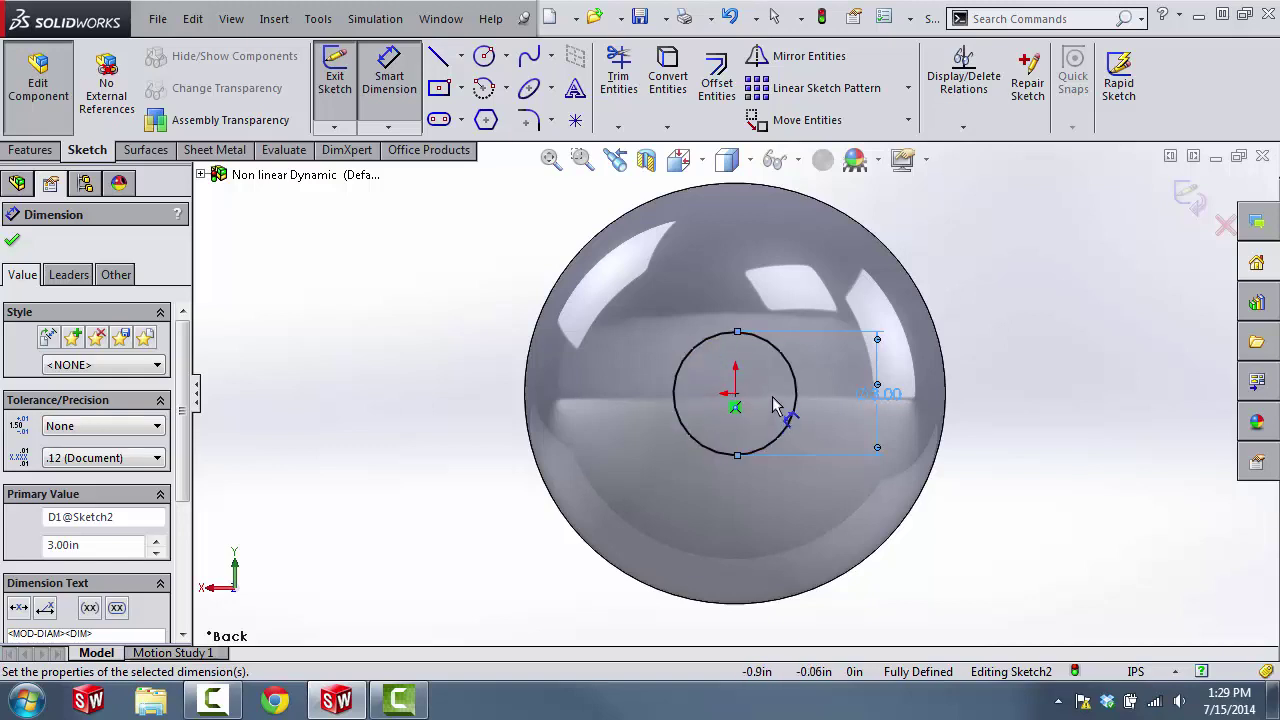
left_click(1188, 197)
Step: Create a projection Split Line on the Stopper's convex outer face using the circle sketch
mouse_move(1052, 427)
middle_mouse_down()
mouse_move(1036, 451)
mouse_move(1080, 466)
mouse_move(895, 417)
middle_mouse_up()
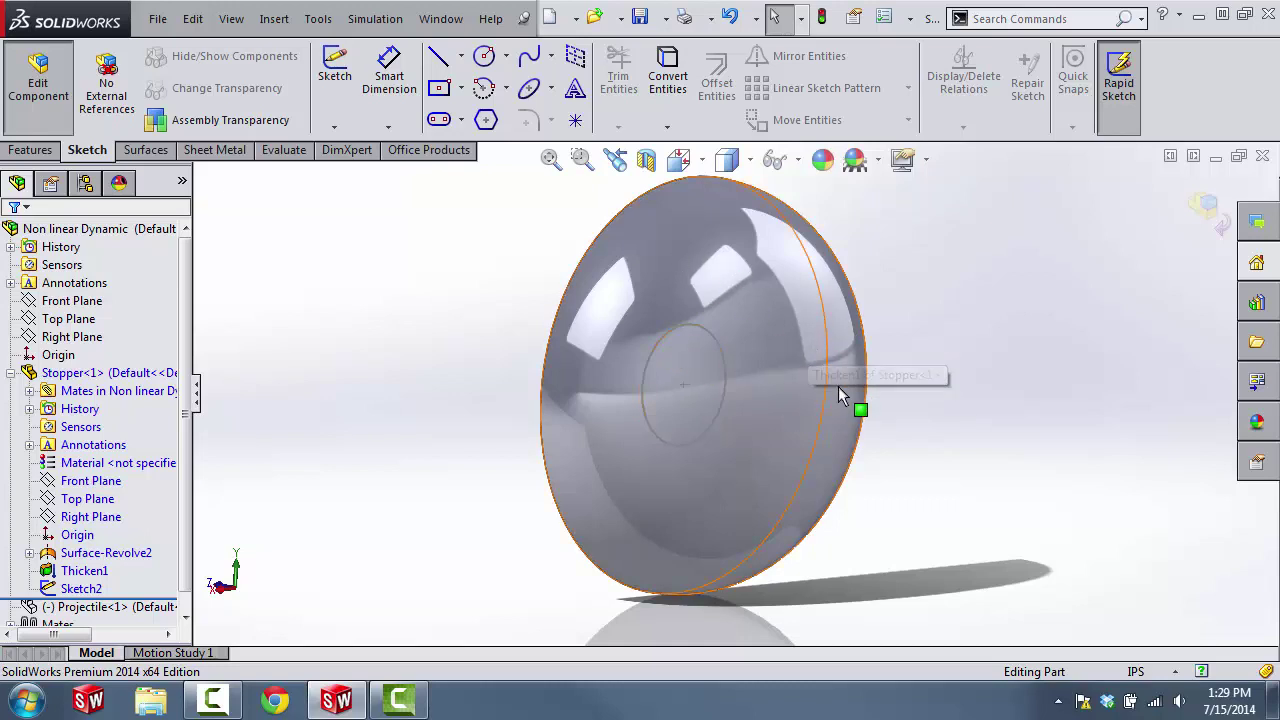
left_click(28, 152)
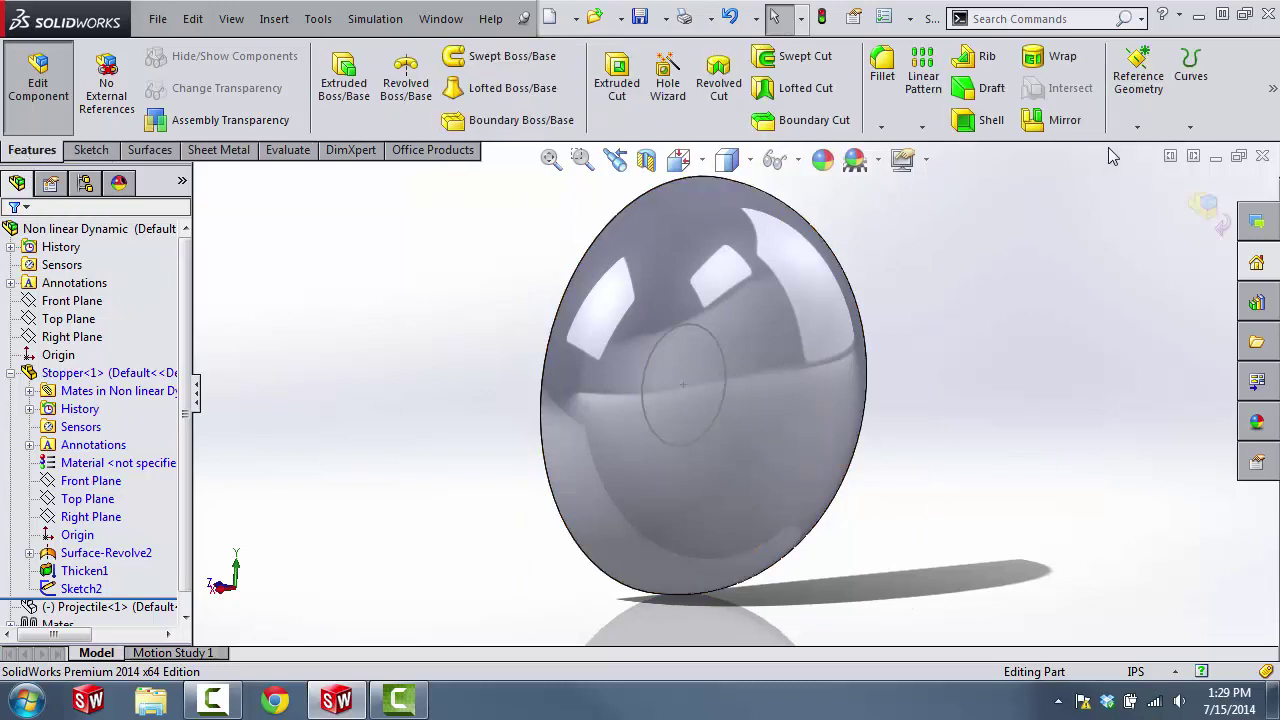
left_click(1191, 98)
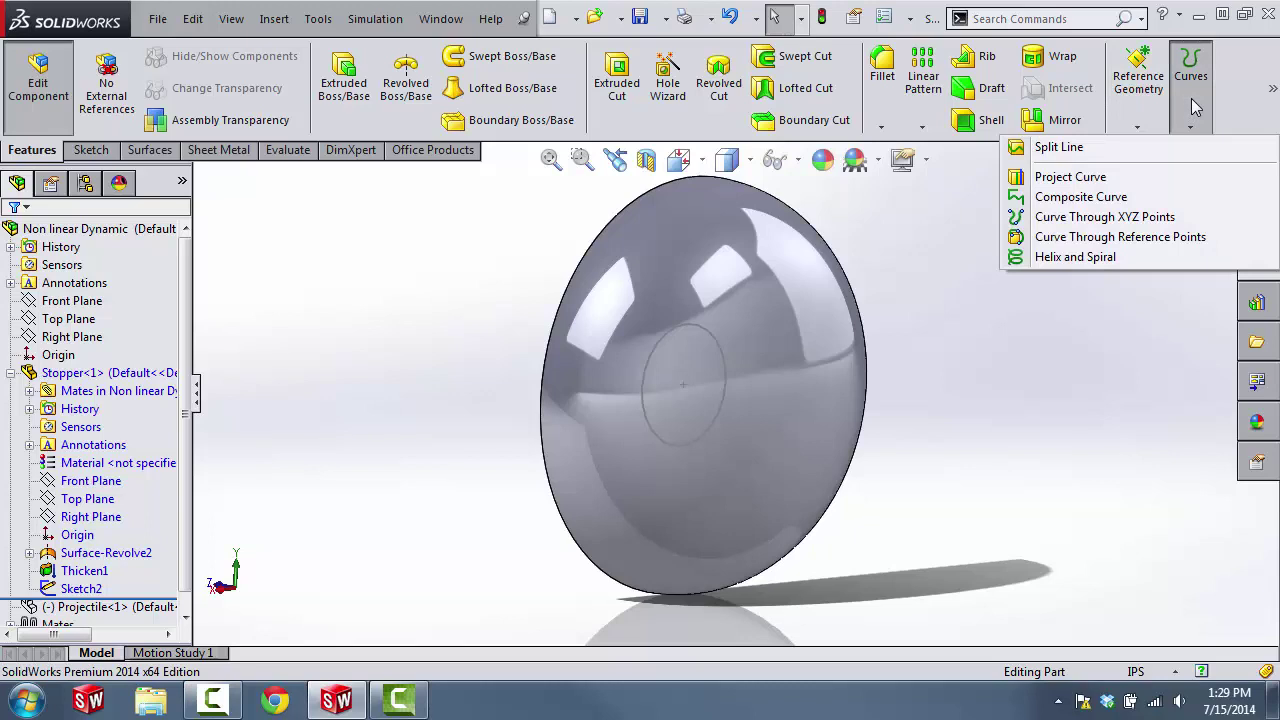
left_click(1160, 147)
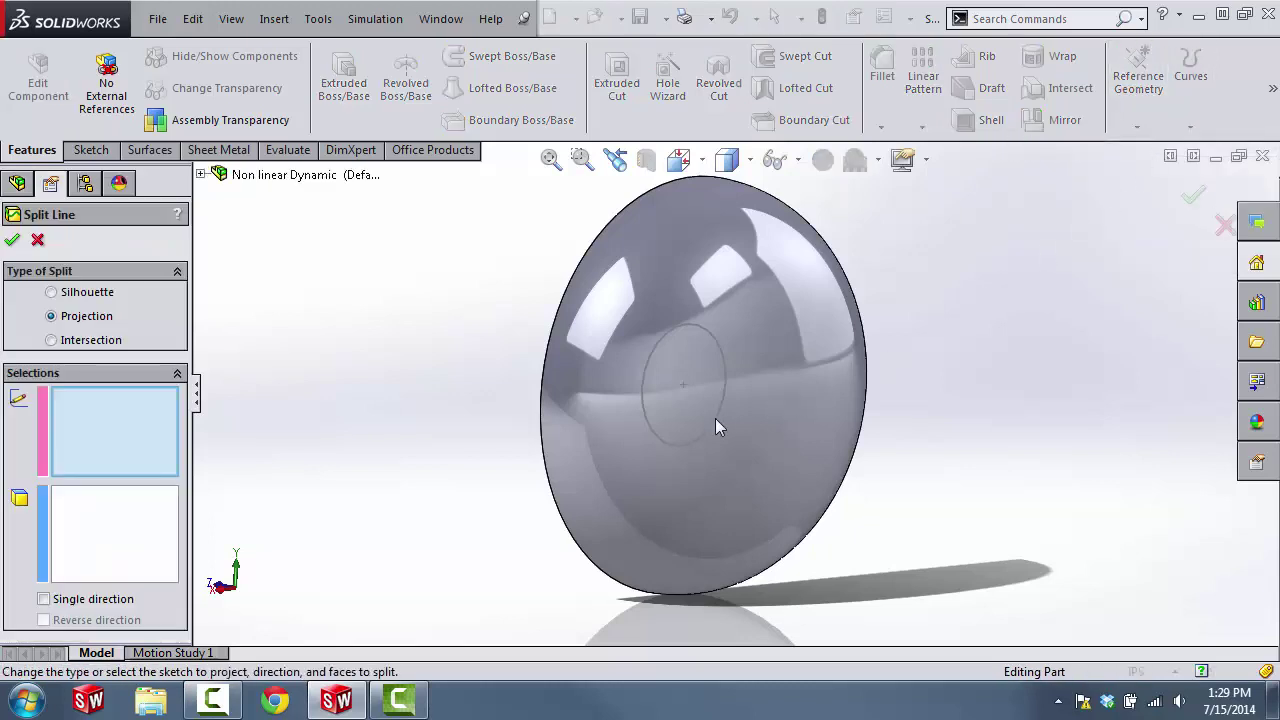
left_click(705, 341)
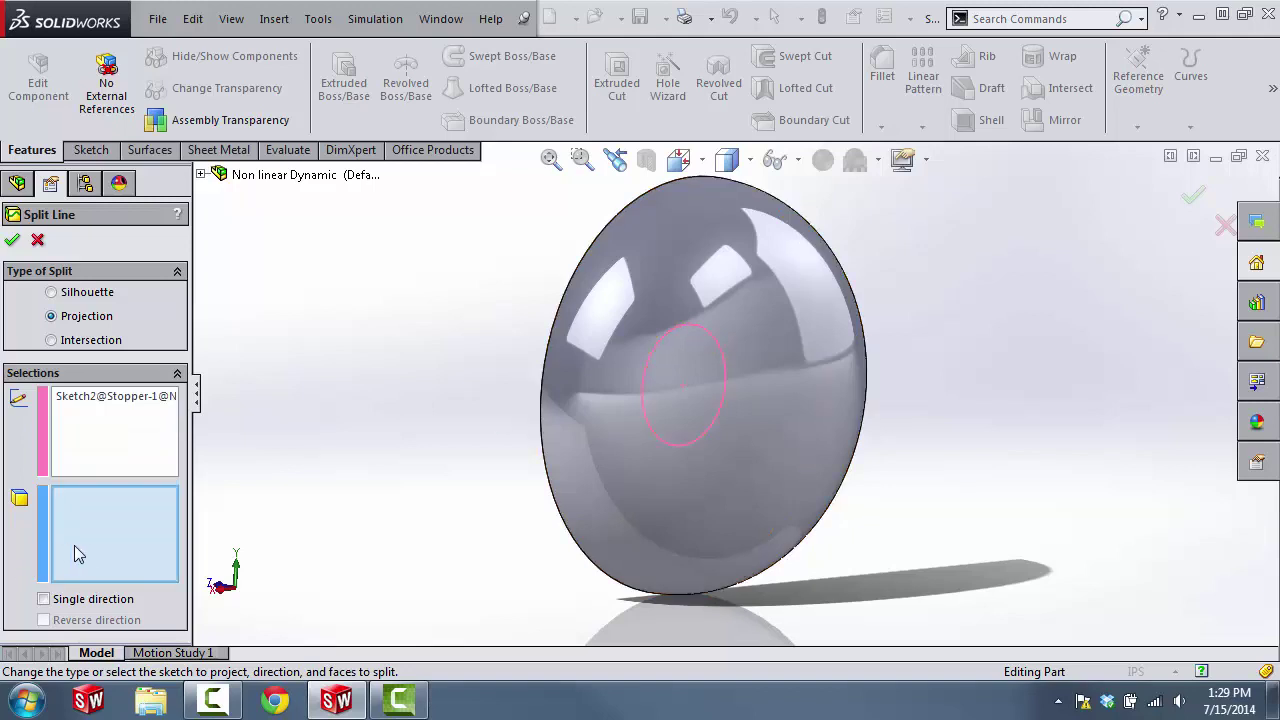
left_click(808, 393)
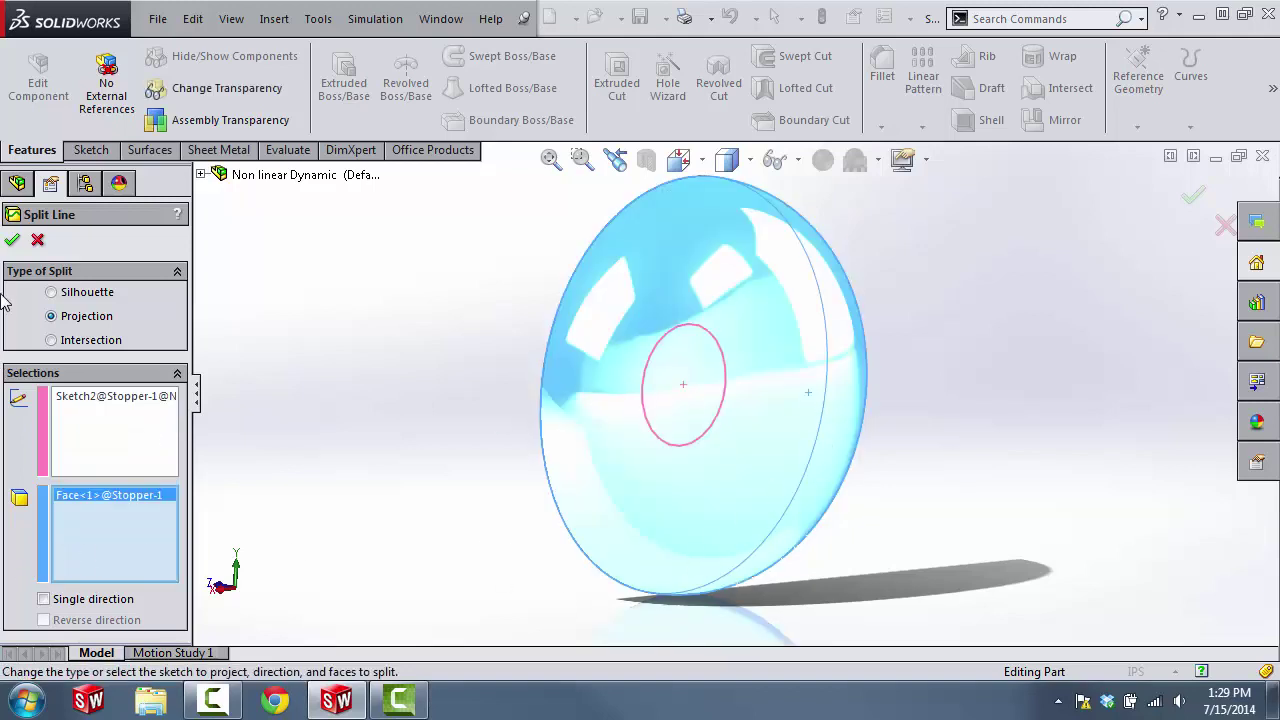
left_click(13, 244)
Step: Examine the circular split region on the Stopper's convex face by selecting and deselecting it
middle_click_drag(405, 467, 374, 434)
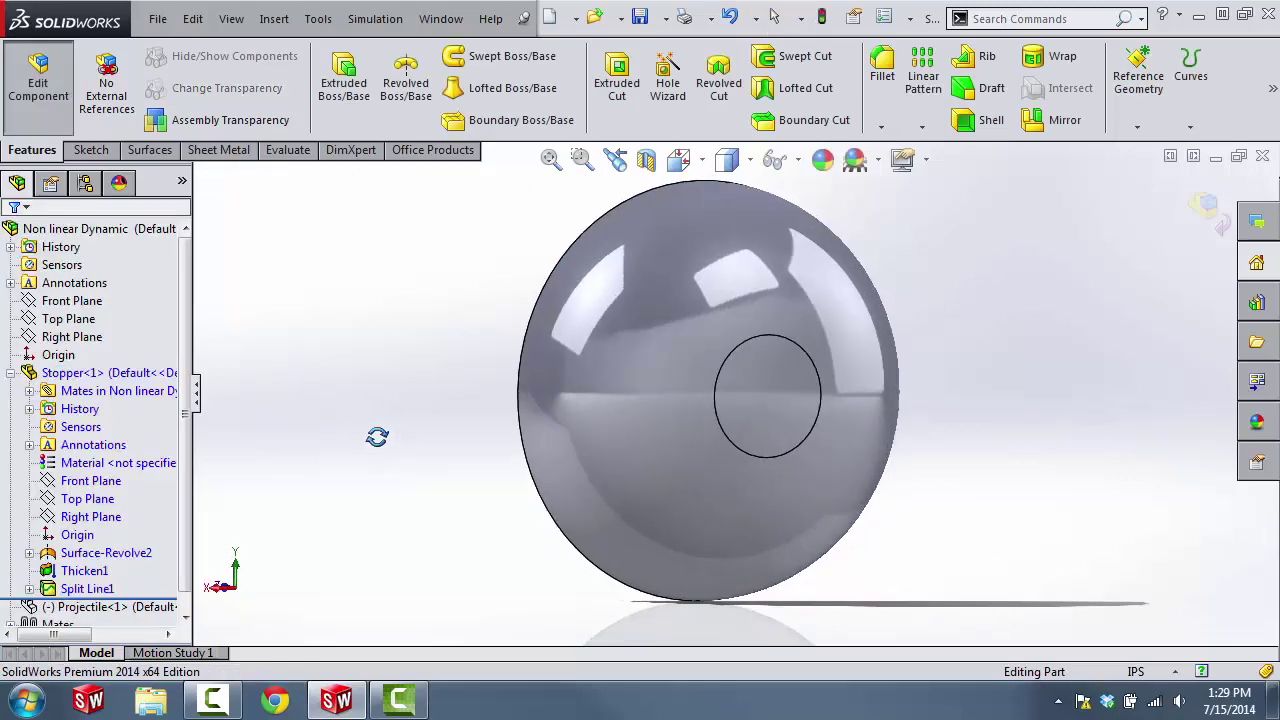
left_click(766, 383)
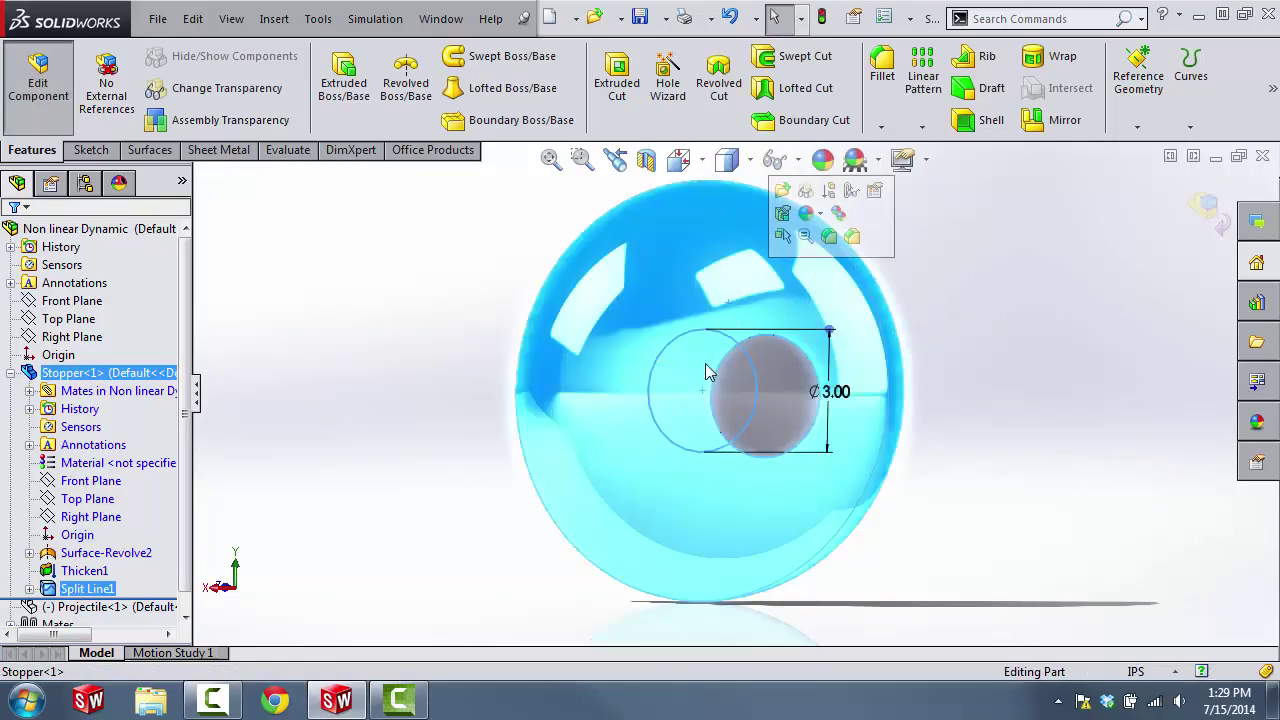
left_click(392, 390)
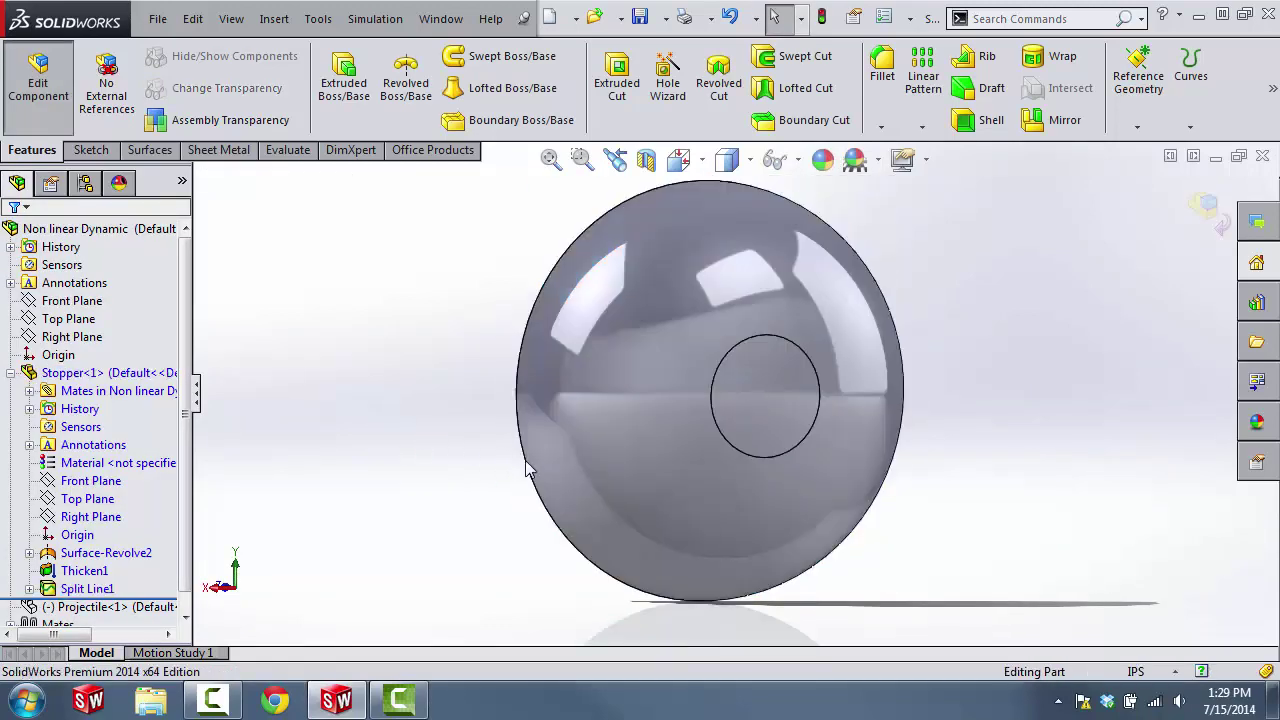
left_click(756, 386)
middle_click_drag(958, 507, 962, 508)
left_click(966, 512)
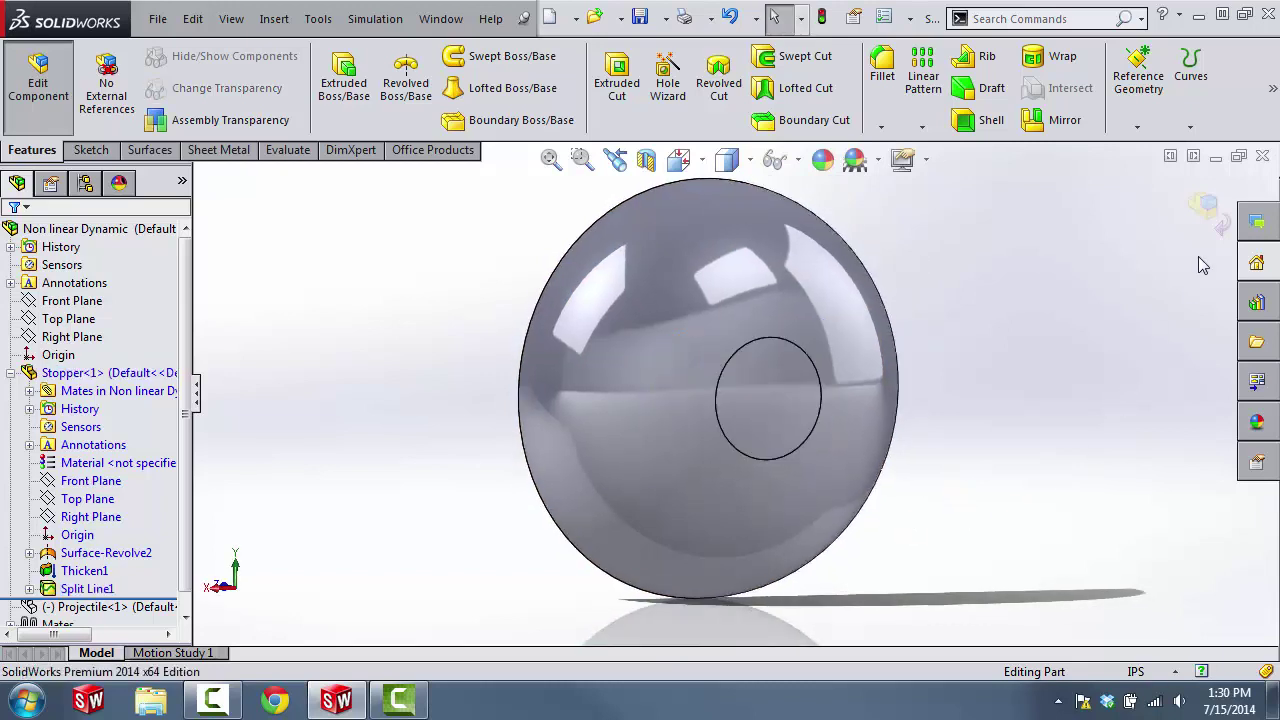
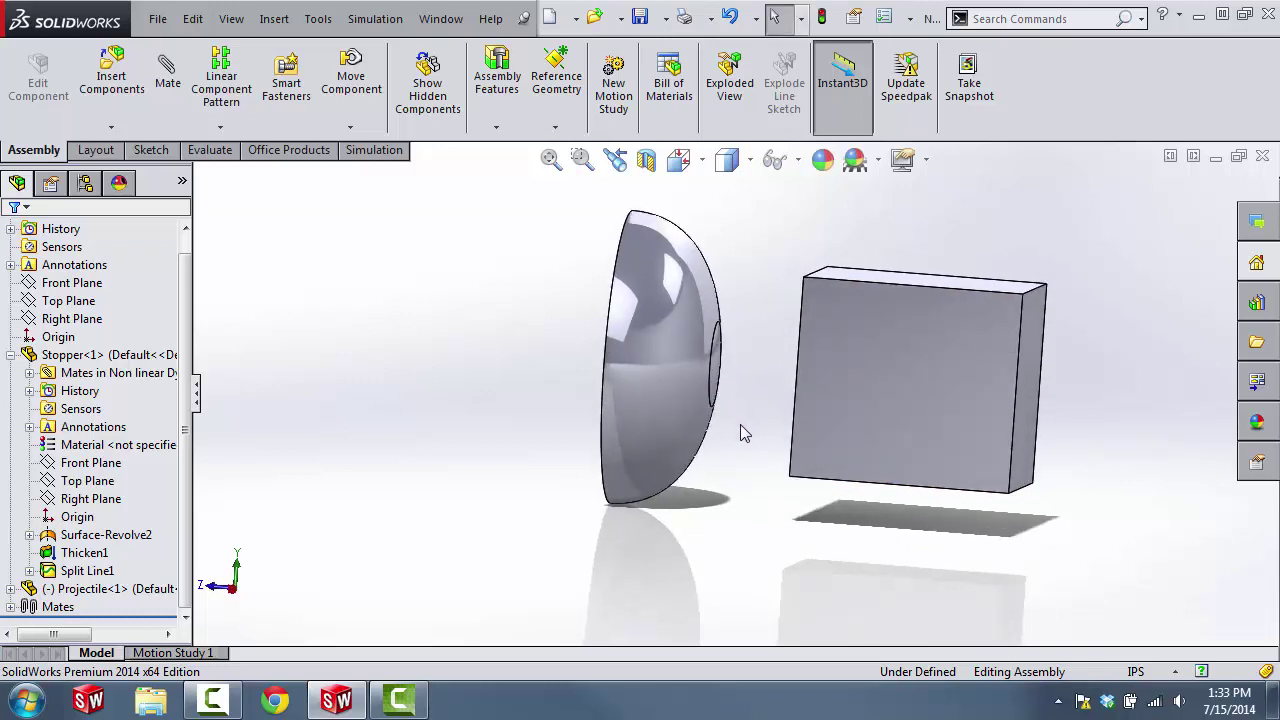
Step: Move the Projectile block slightly closer to the Stopper's domed face
middle_click_drag(835, 430, 801, 432)
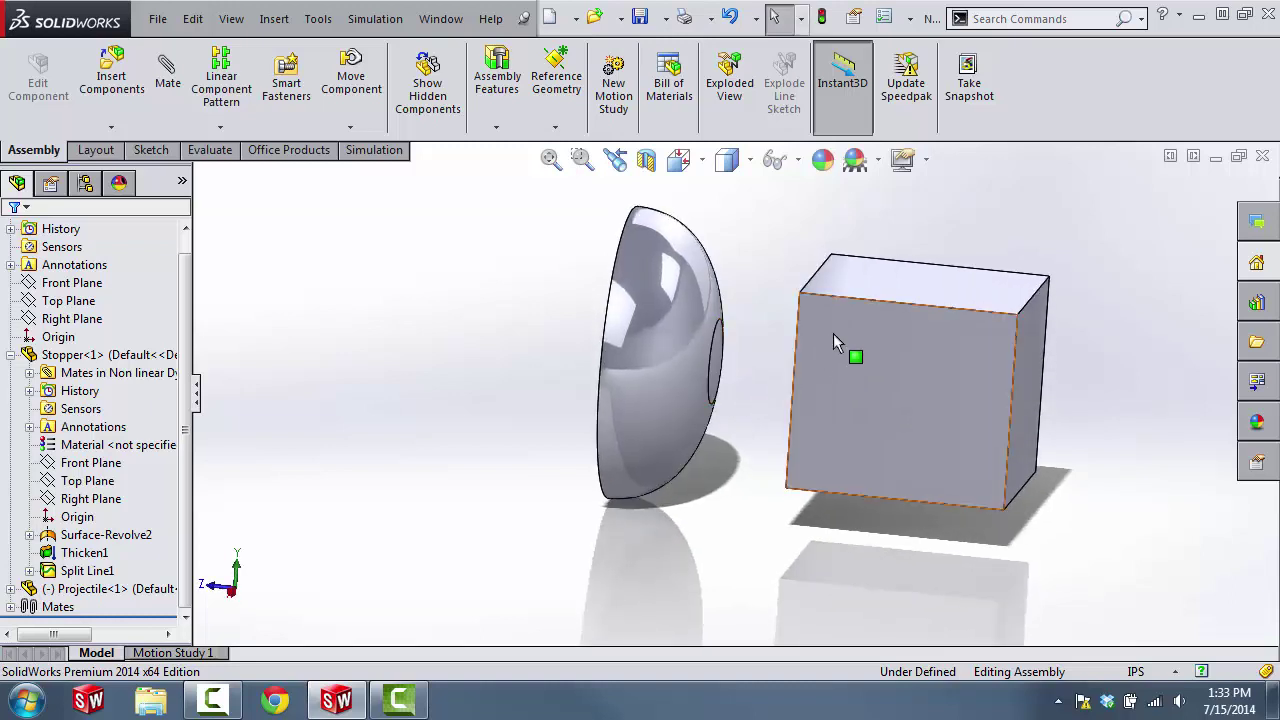
mouse_move(893, 292)
left_mouse_down()
mouse_move(906, 316)
mouse_move(900, 301)
mouse_move(895, 315)
left_mouse_up()
left_click_drag(874, 401, 829, 401)
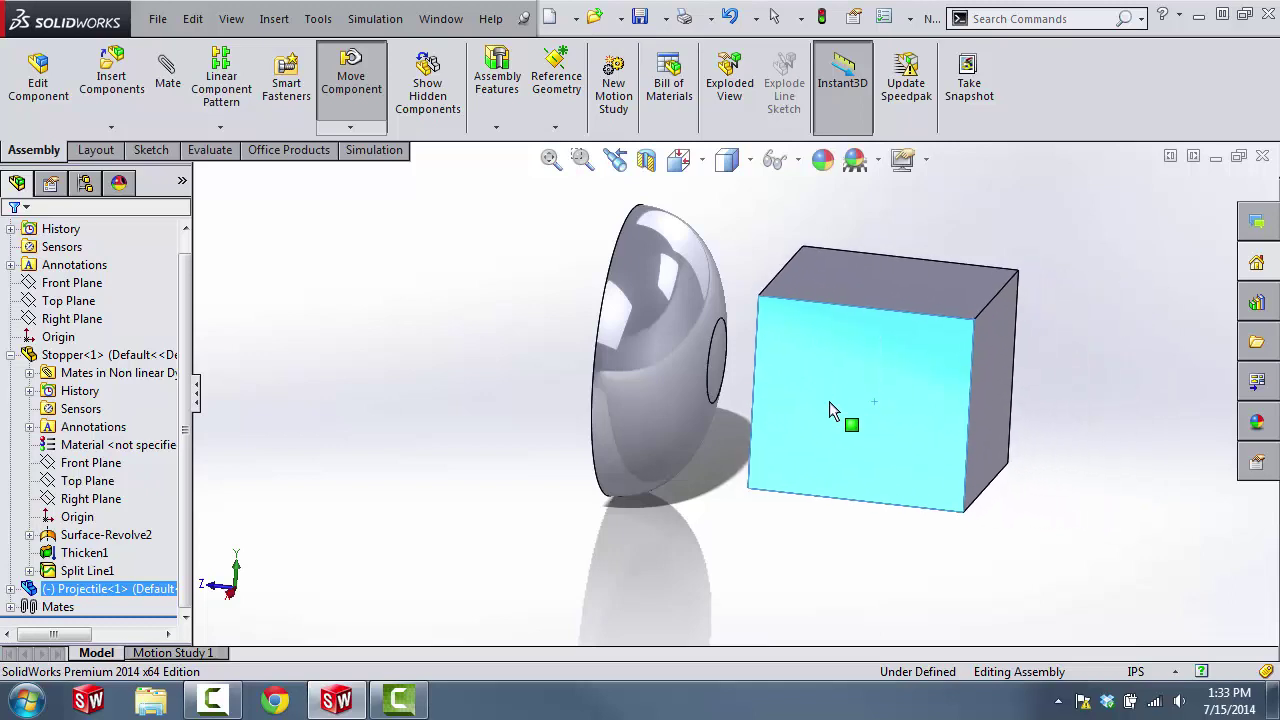
key("Escape")
middle_click_drag(703, 551, 720, 554)
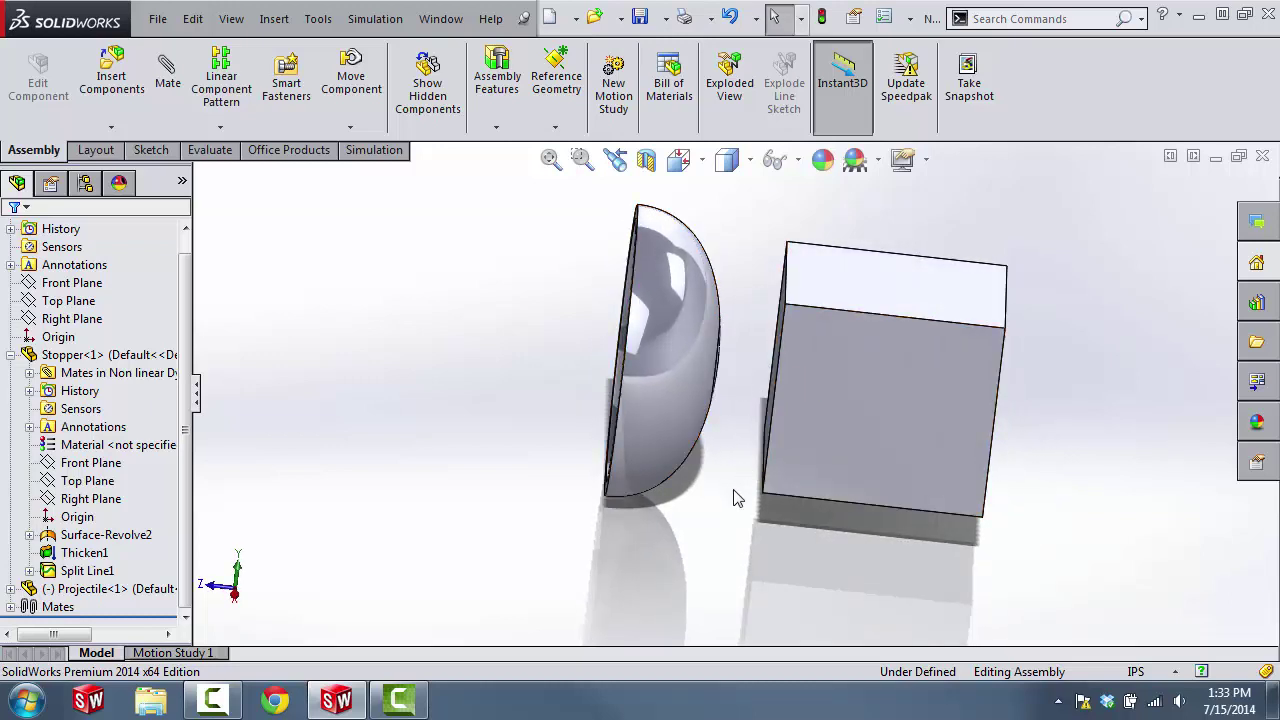
Step: Move the Projectile against the Stopper's domed face using Collision Detection between all components with Stop at collision enabled
mouse_move(734, 497)
middle_mouse_down()
mouse_move(718, 477)
mouse_move(730, 480)
middle_mouse_up()
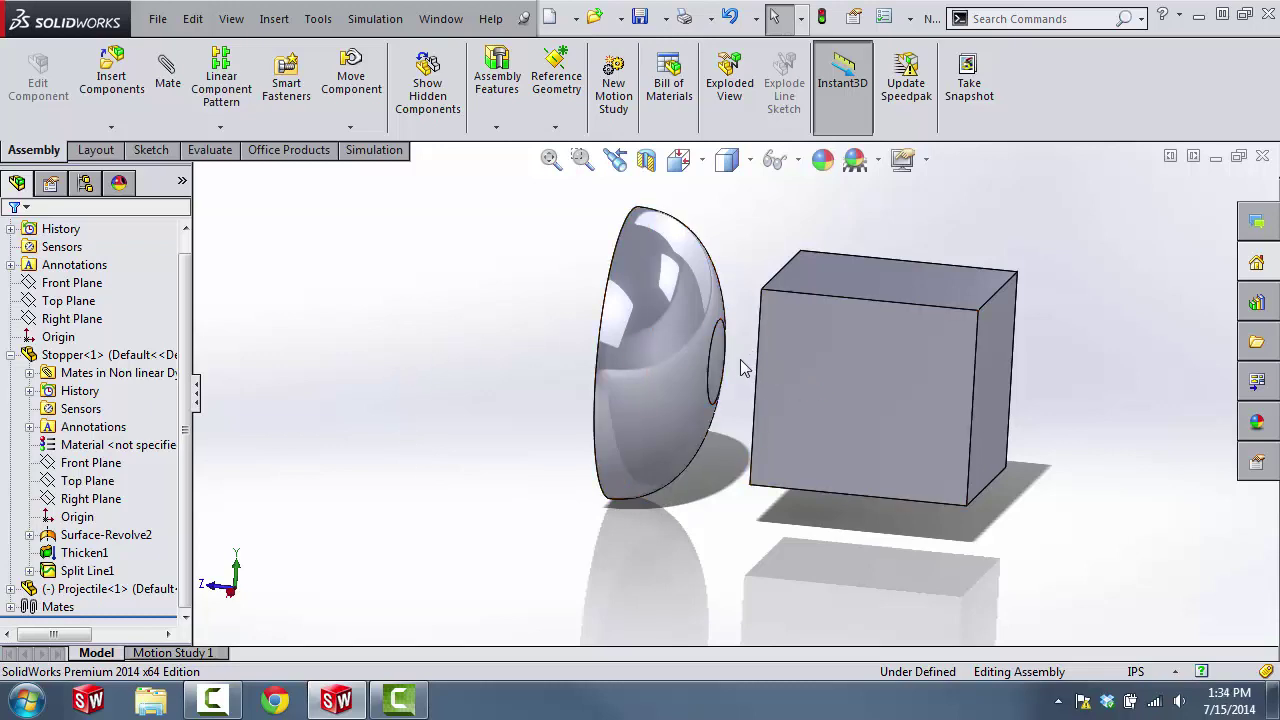
left_click(347, 95)
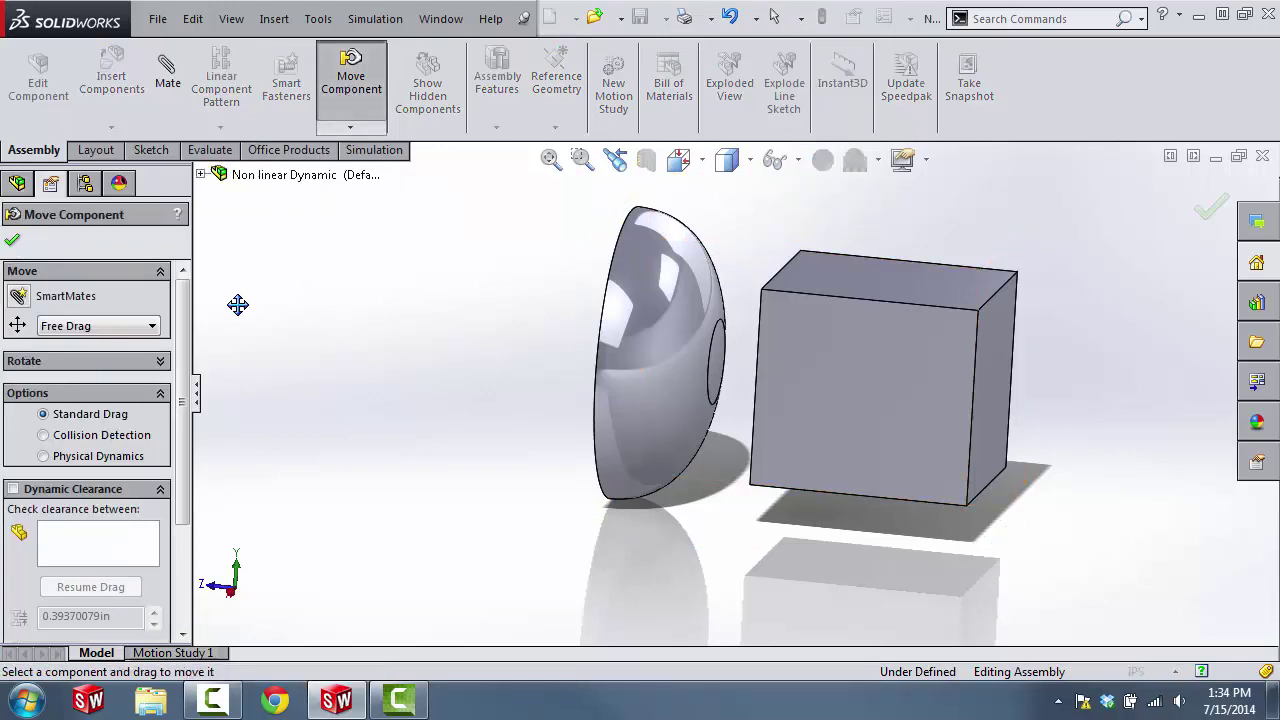
left_click(43, 436)
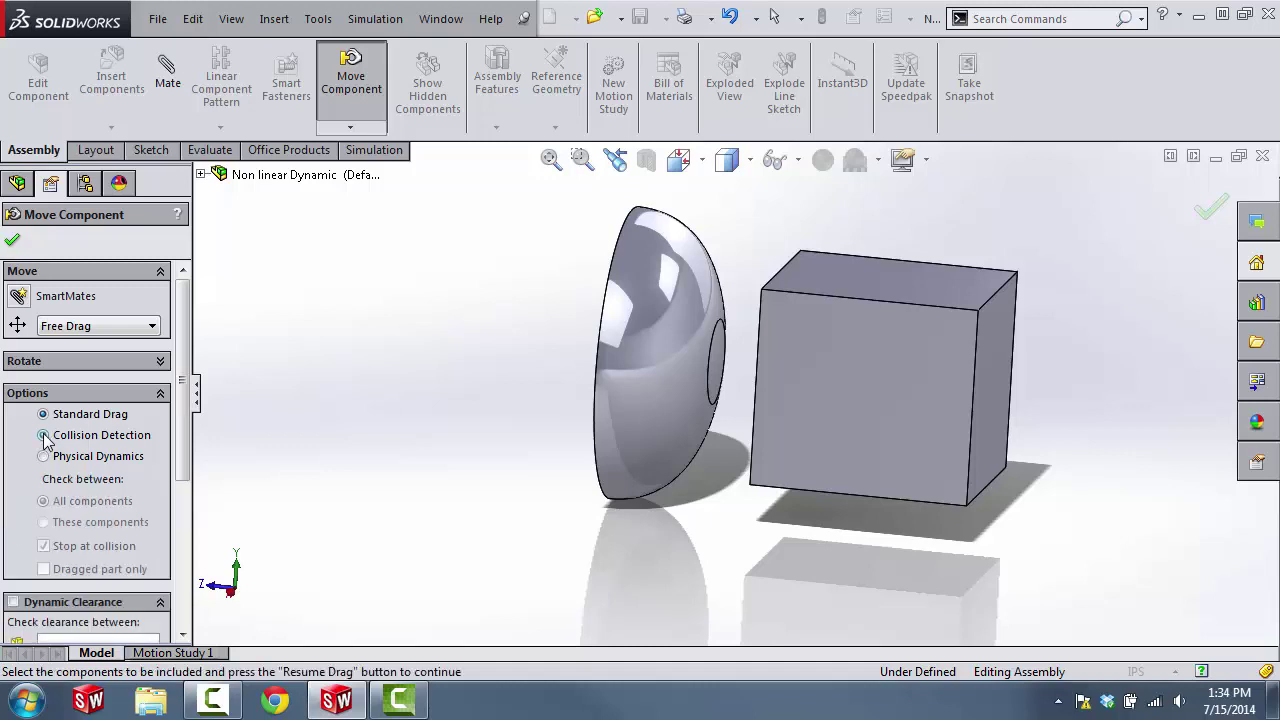
scroll(183, 418, "down", 3)
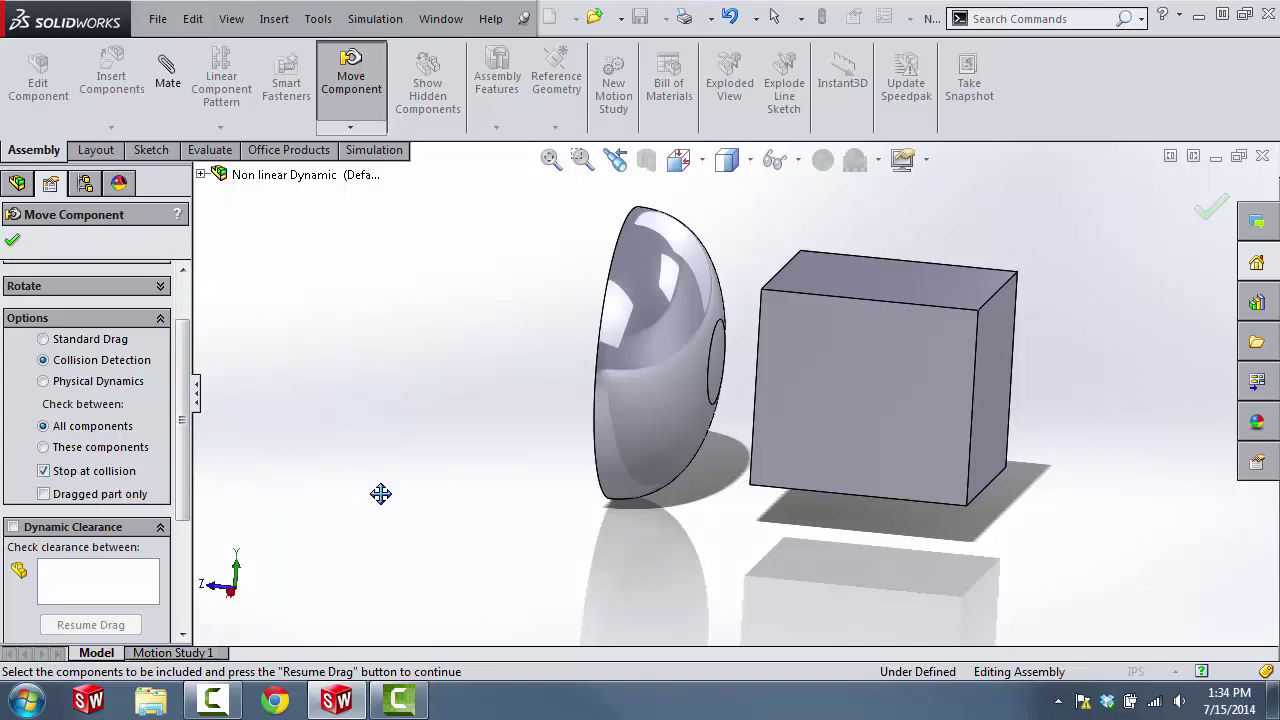
middle_click_drag(380, 494, 389, 501)
left_click_drag(878, 401, 693, 320)
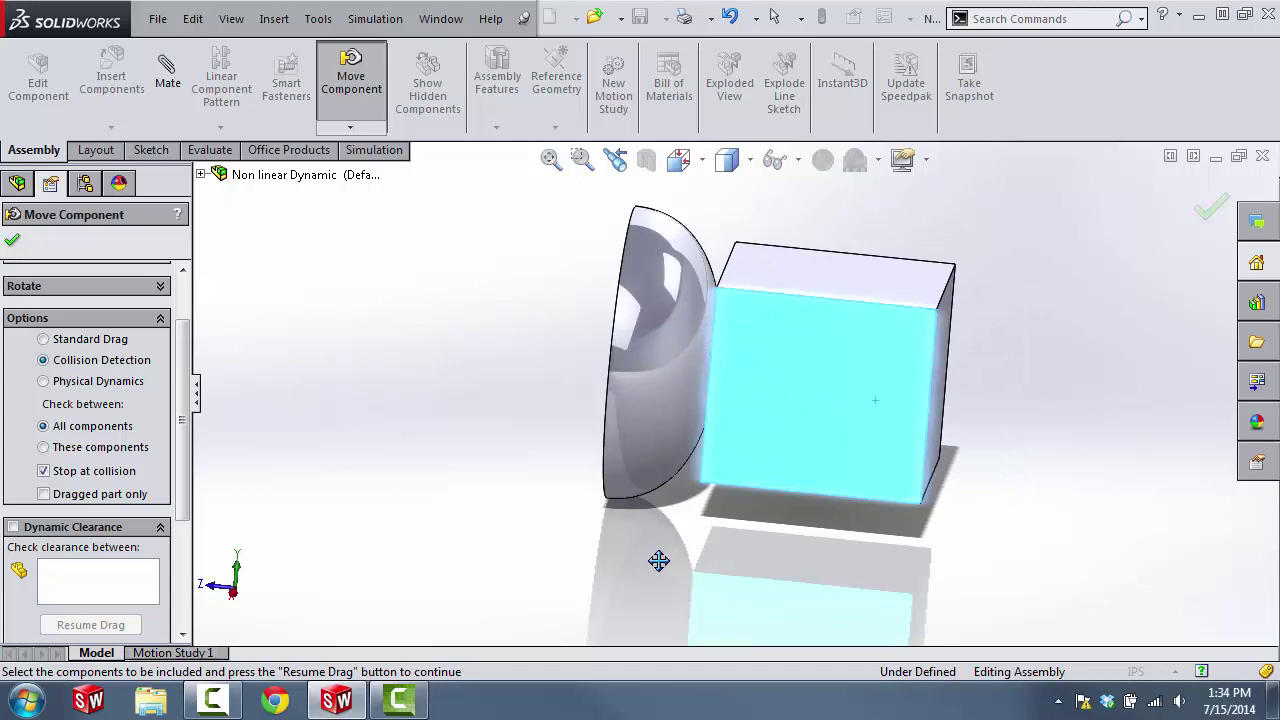
key("Right")
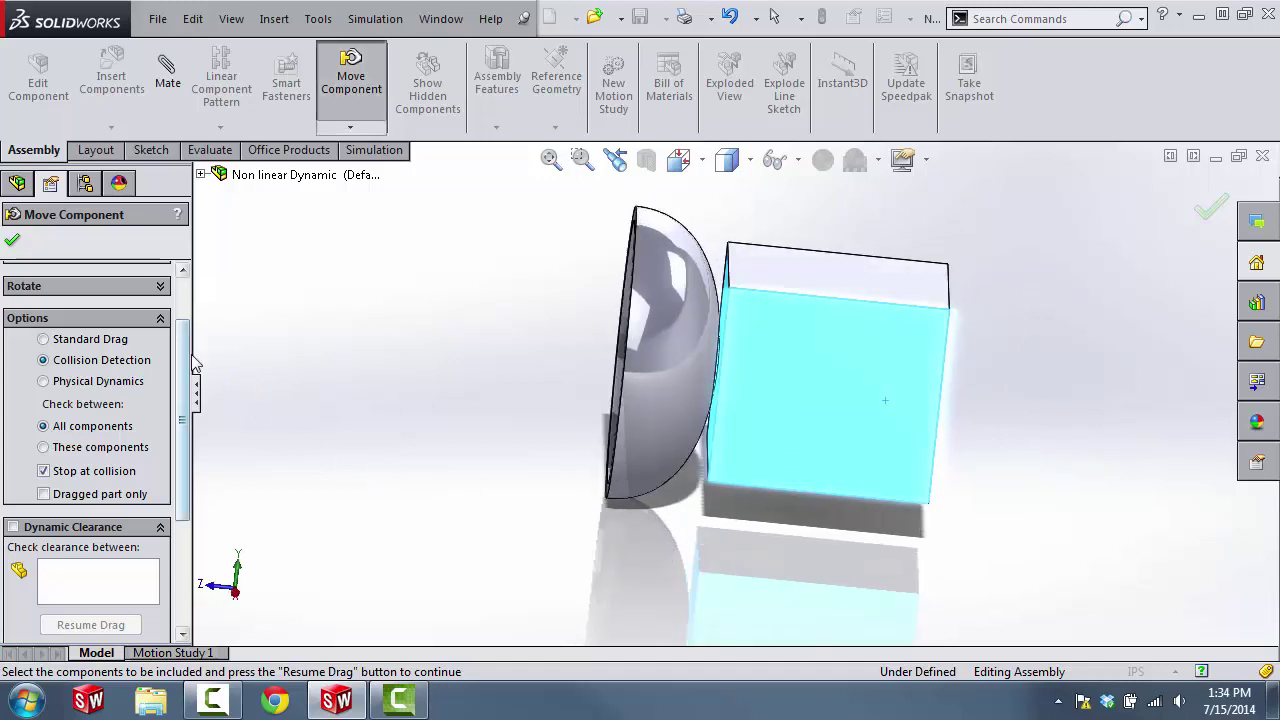
left_click(13, 243)
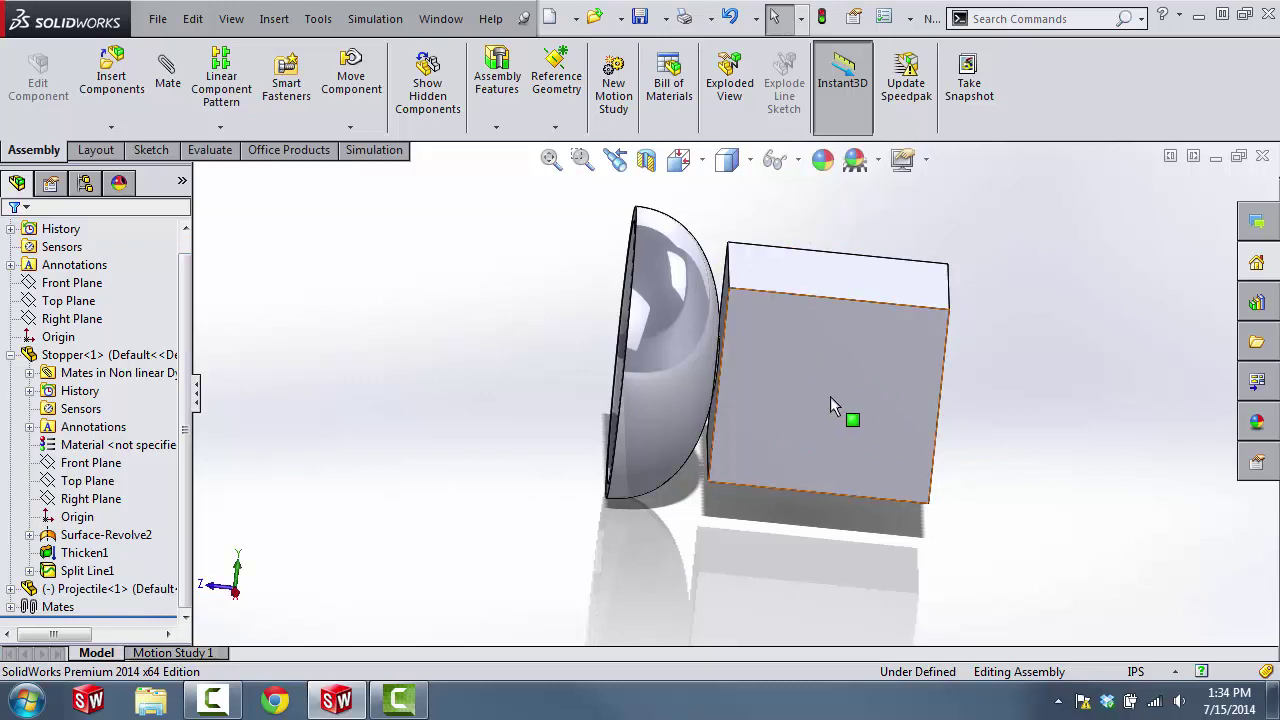
Step: Fix the Projectile component in place against the Stopper and check that it cannot be moved
right_click(111, 596)
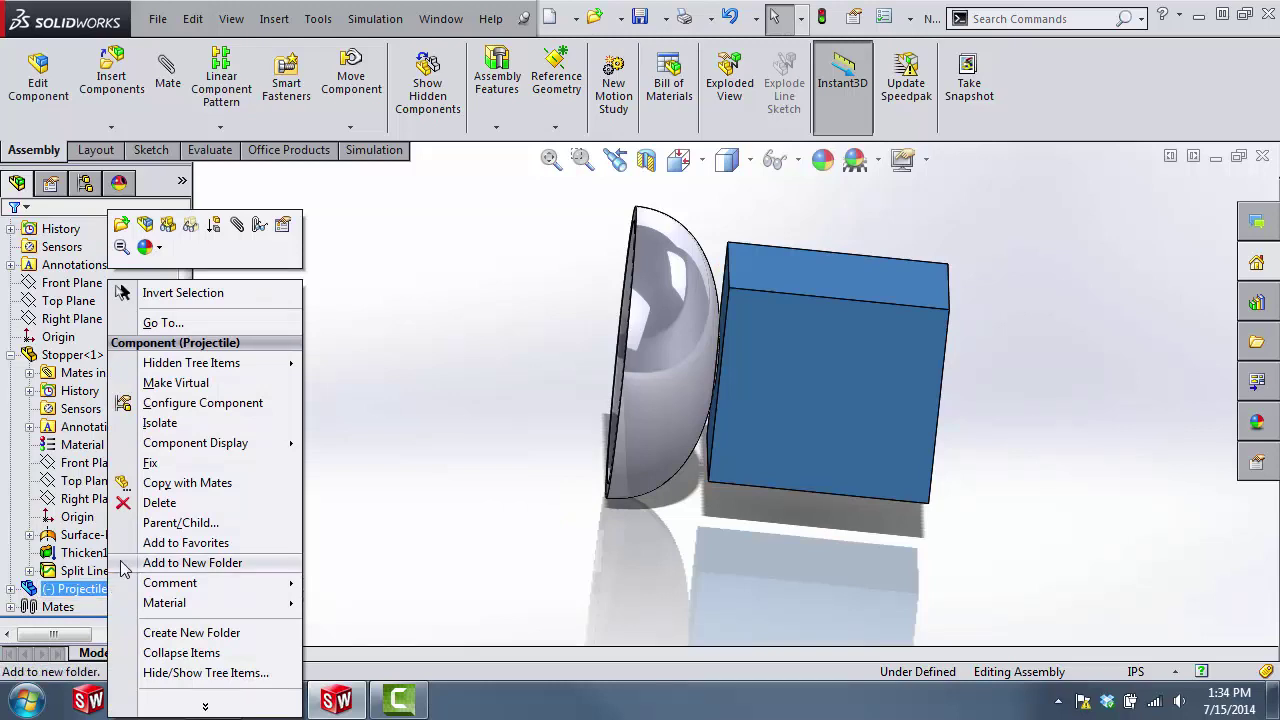
left_click(150, 463)
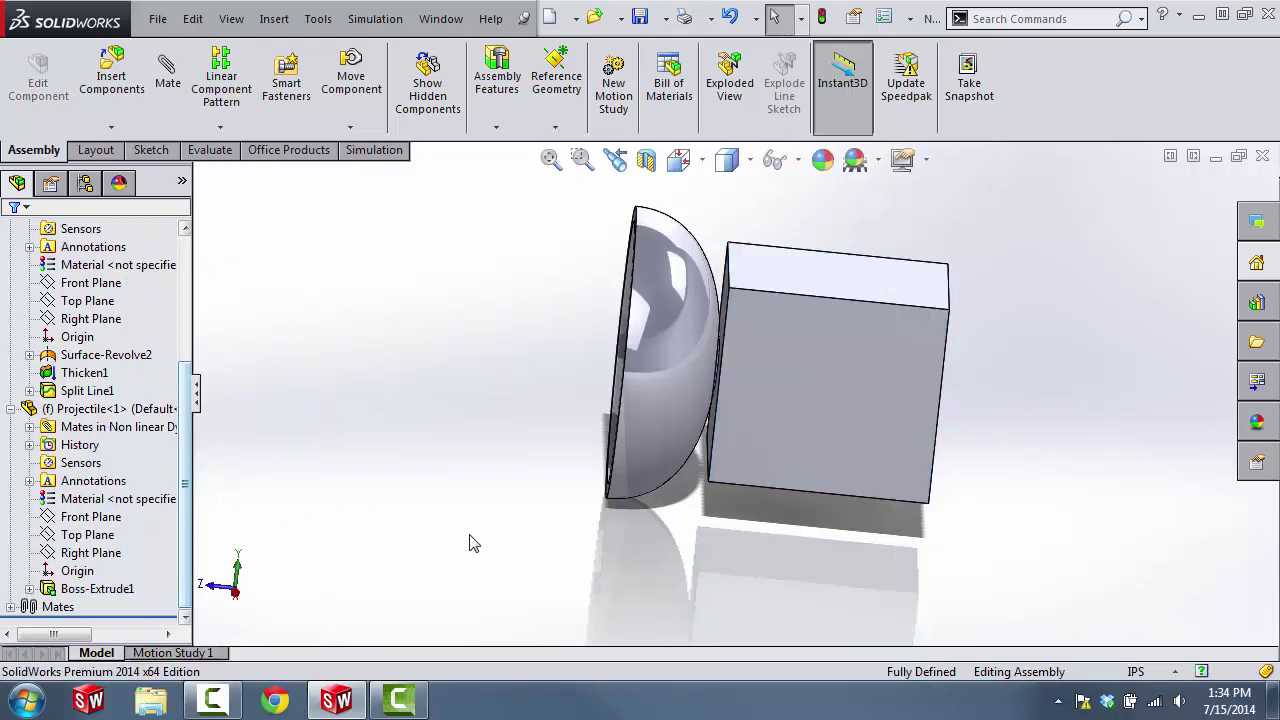
middle_click_drag(471, 540, 477, 517)
left_click(830, 368)
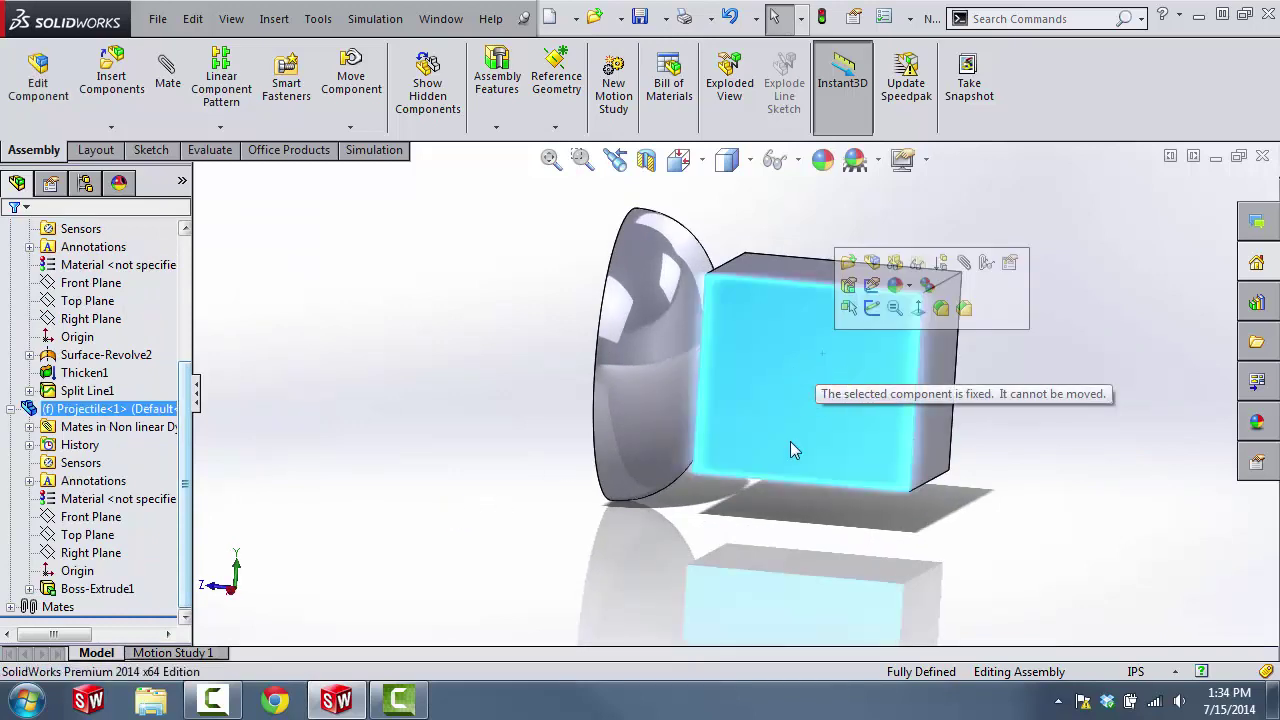
left_click(703, 520)
mouse_move(703, 520)
middle_mouse_down()
mouse_move(717, 524)
mouse_move(719, 505)
middle_mouse_up()
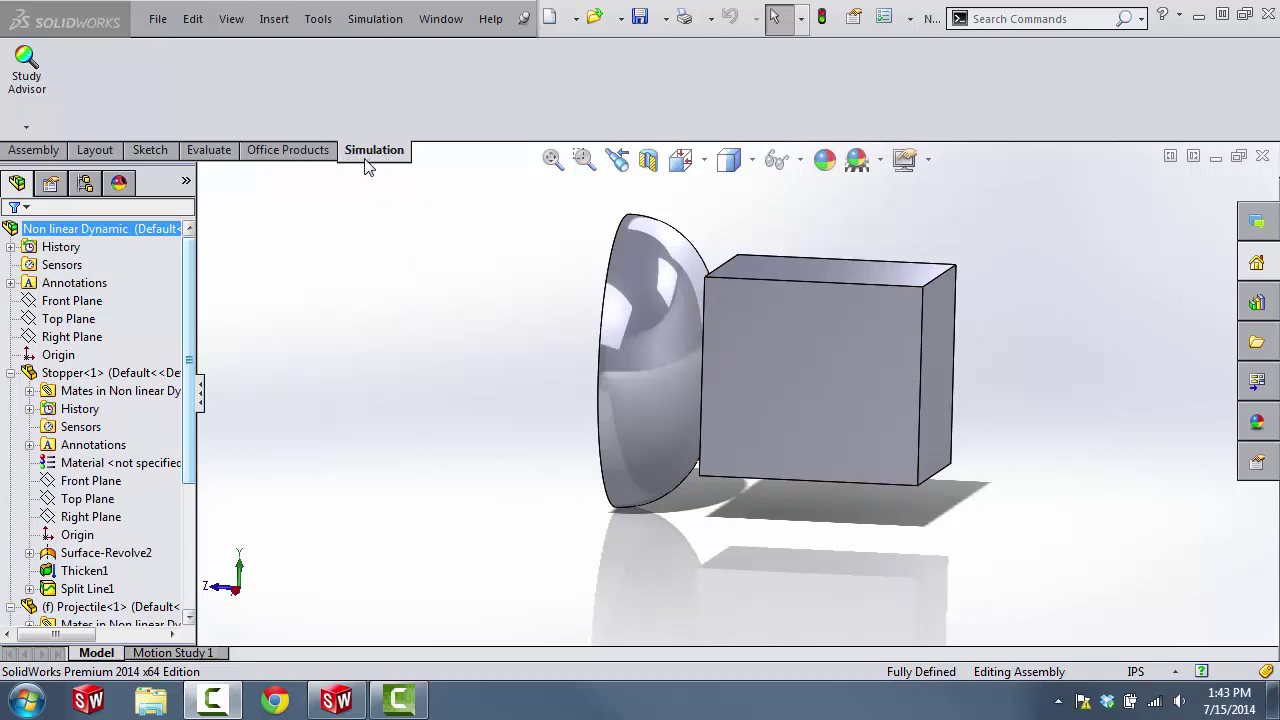
Step: Create a new simulation study of type Nonlinear with the Dynamic option, entering "non linear dynamic" as its name
left_click(26, 127)
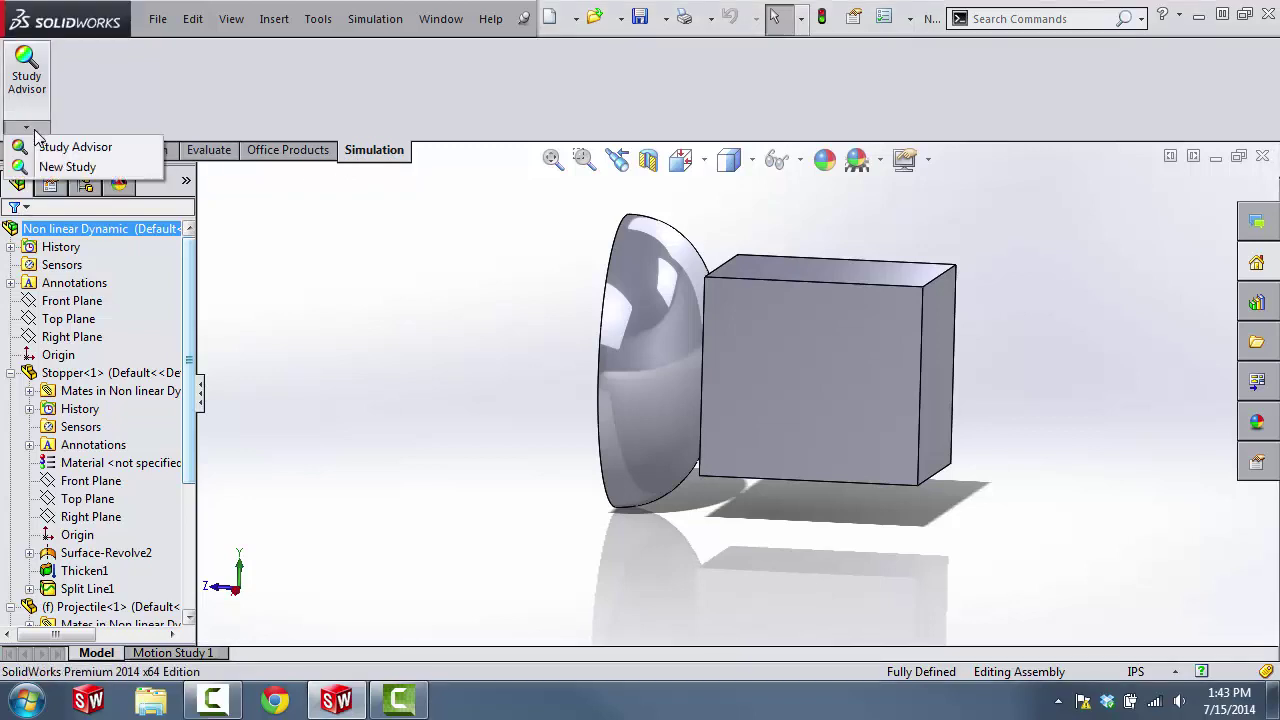
left_click(50, 167)
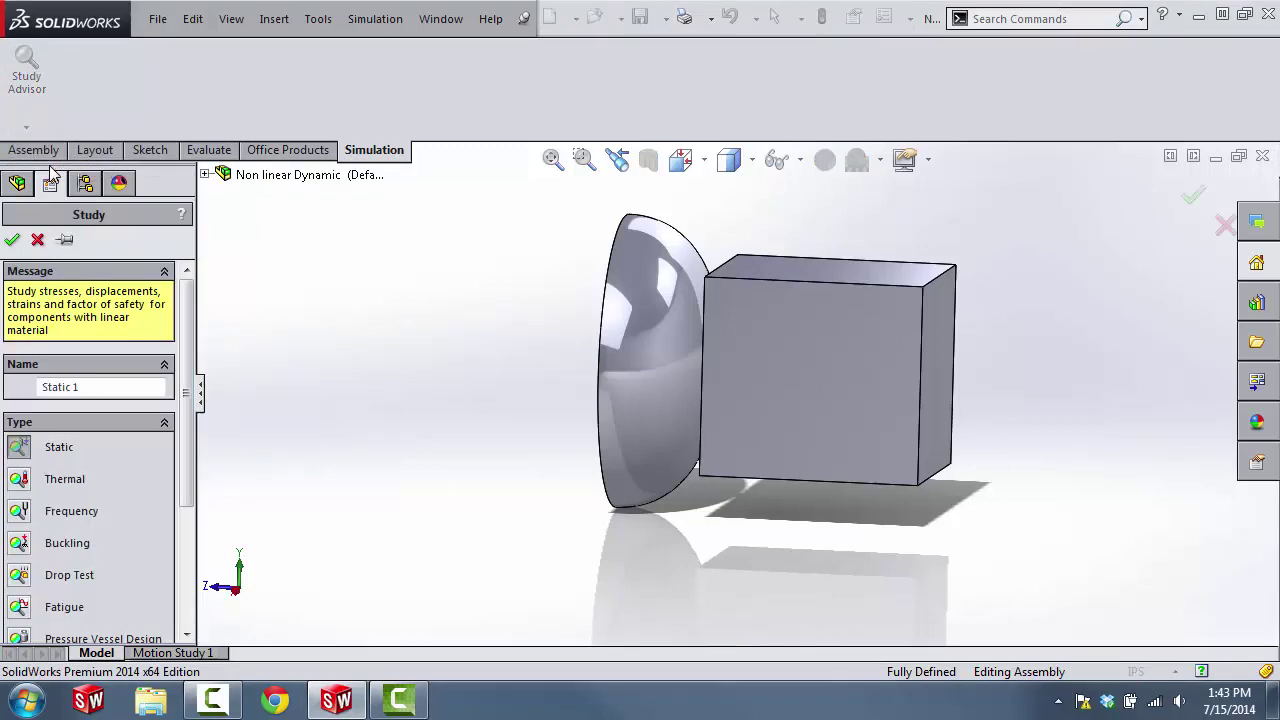
left_click_drag(106, 388, 40, 388)
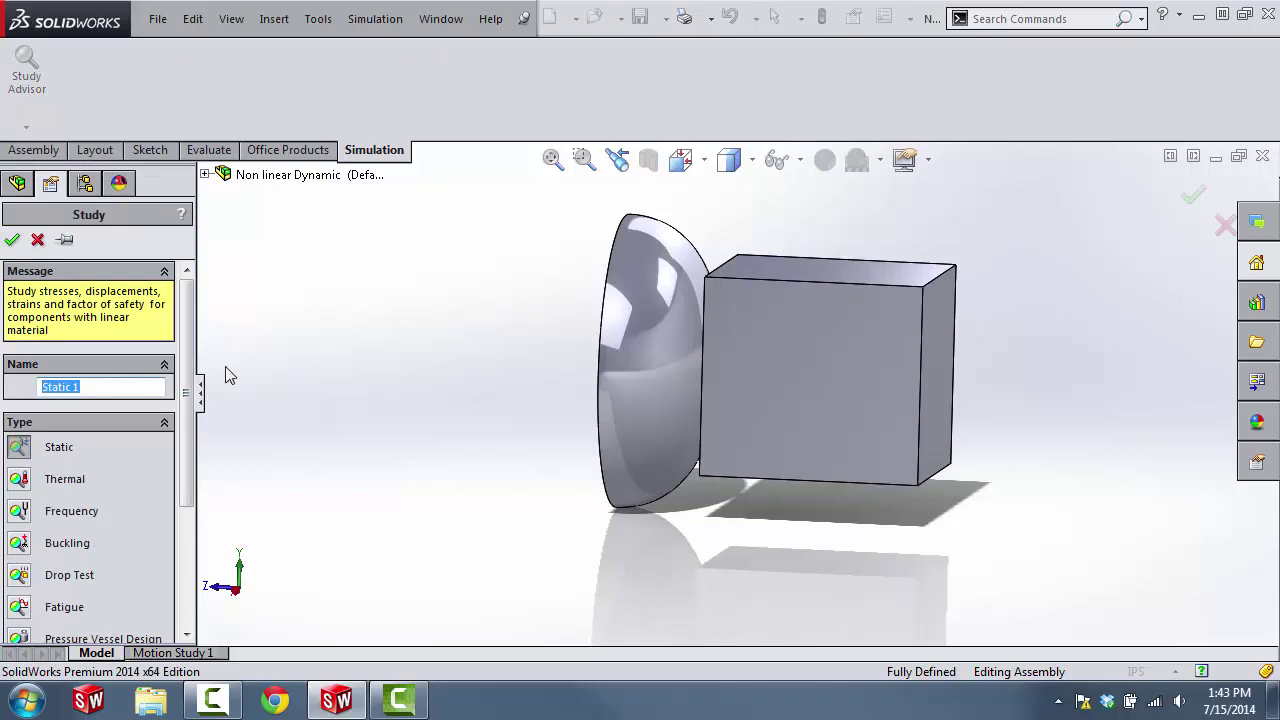
type("non linear dynamic")
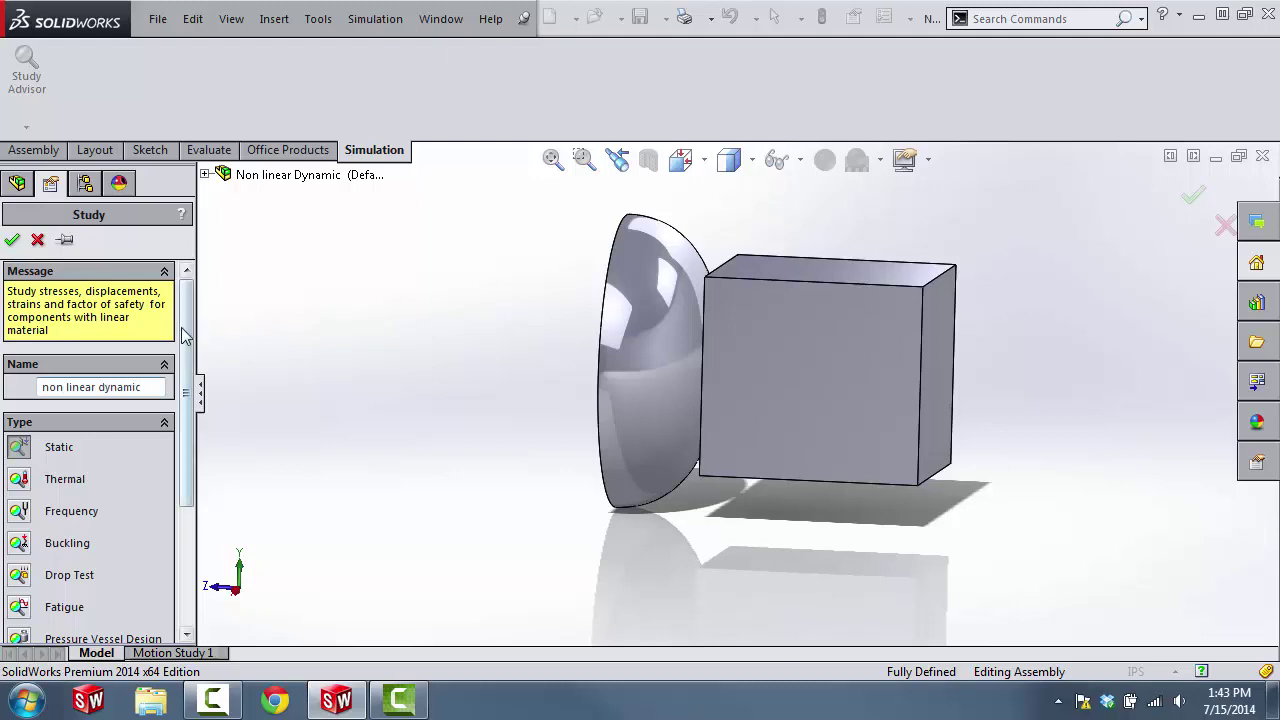
left_click_drag(187, 337, 188, 458)
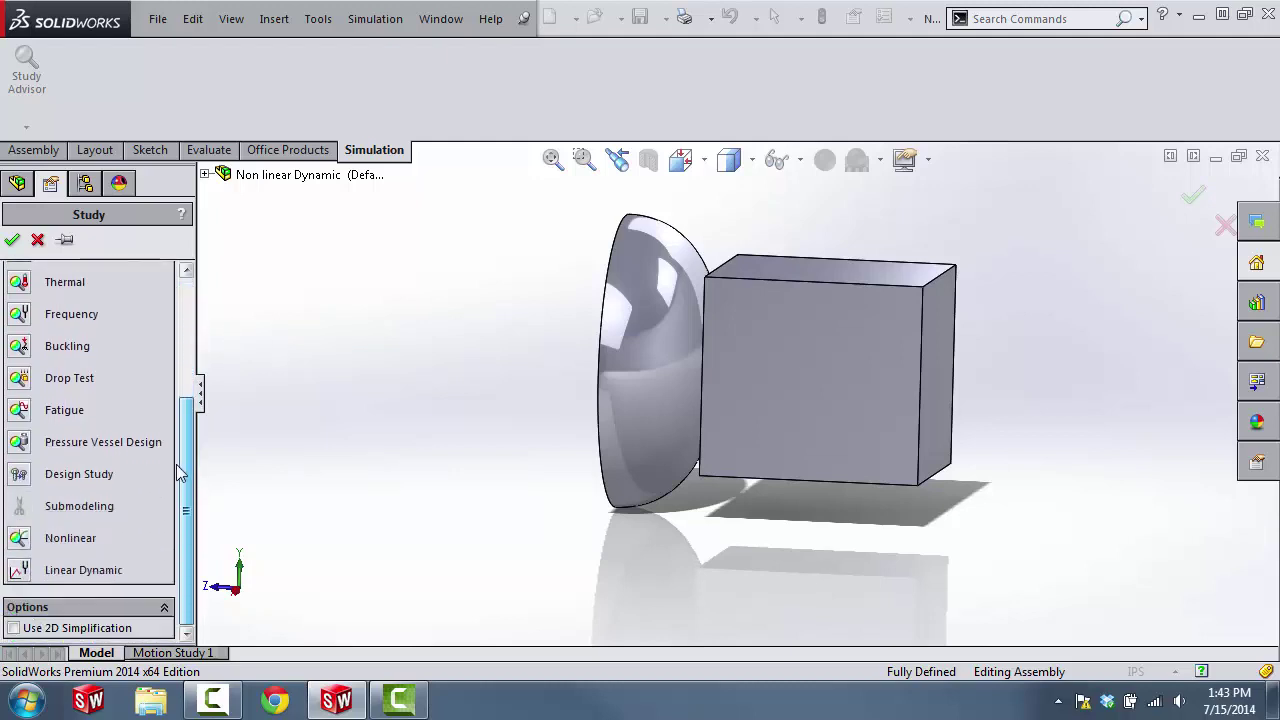
left_click(20, 540)
scroll(135, 580, "down", 1)
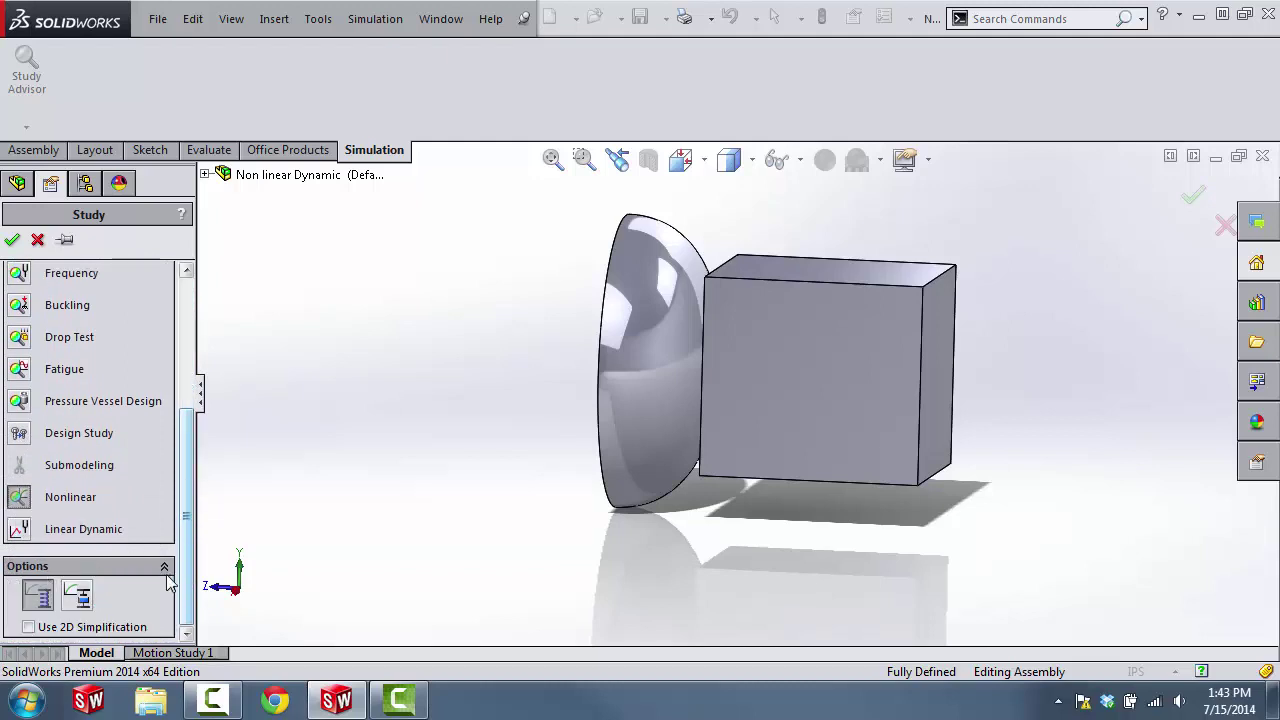
left_click(85, 598)
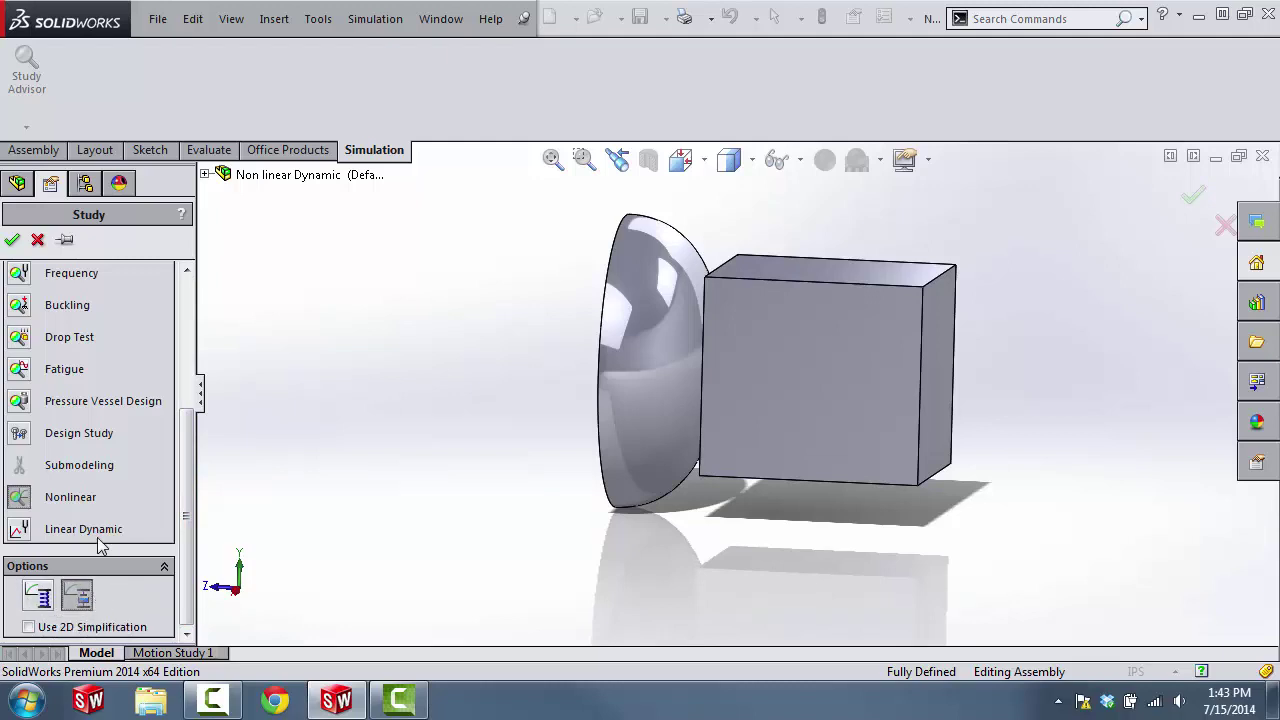
left_click(12, 241)
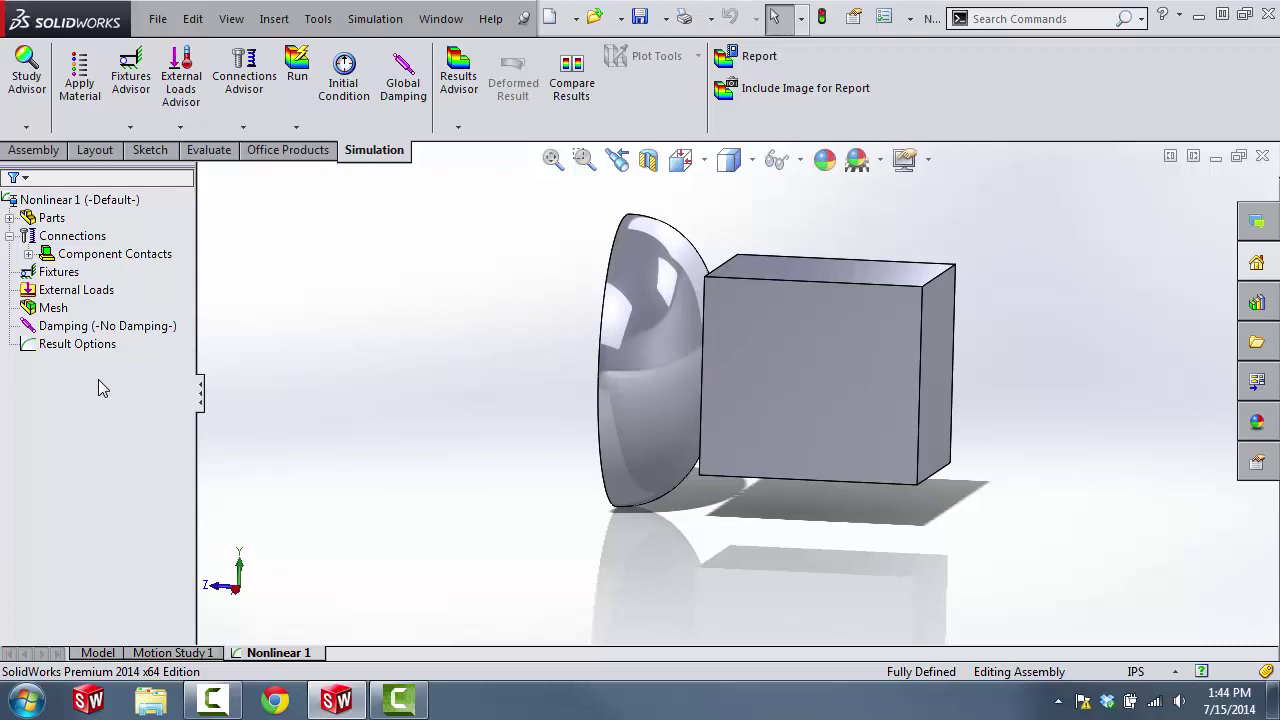
Step: Set the nonlinear study's end time to 0.0001 and its solver to Large Problem Direct Sparse in the study properties
left_click(80, 203)
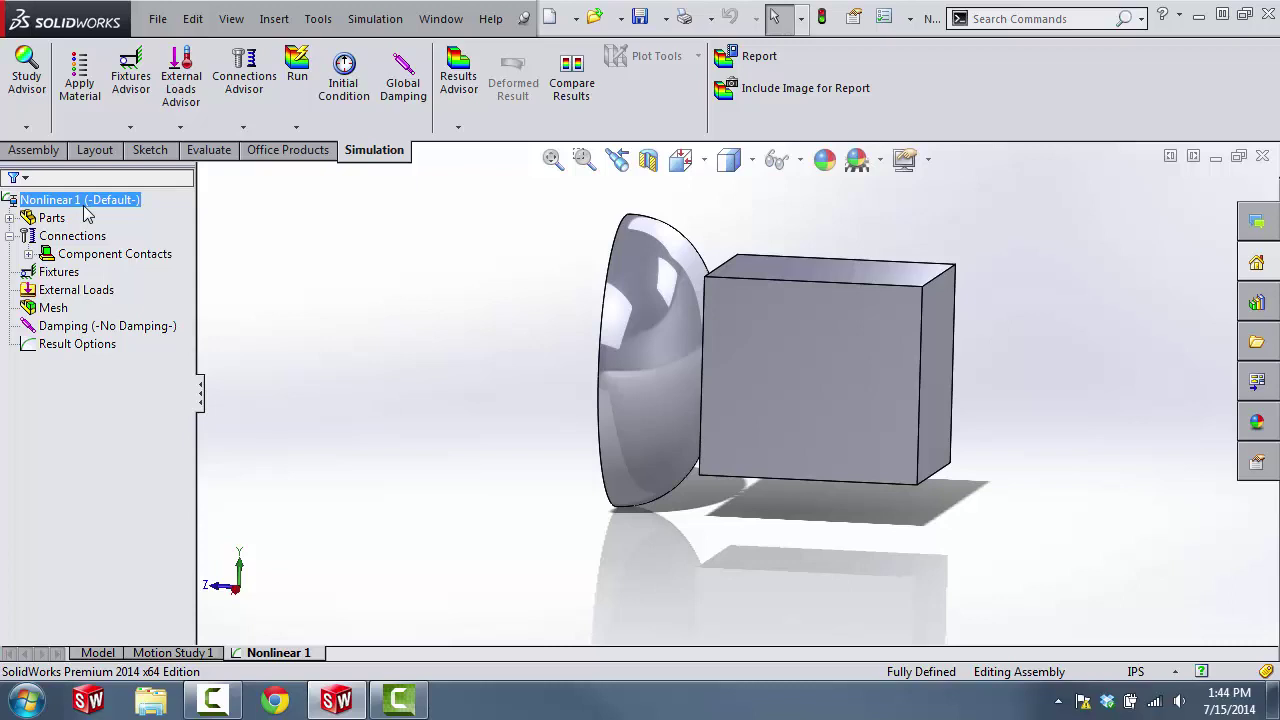
left_click(108, 221)
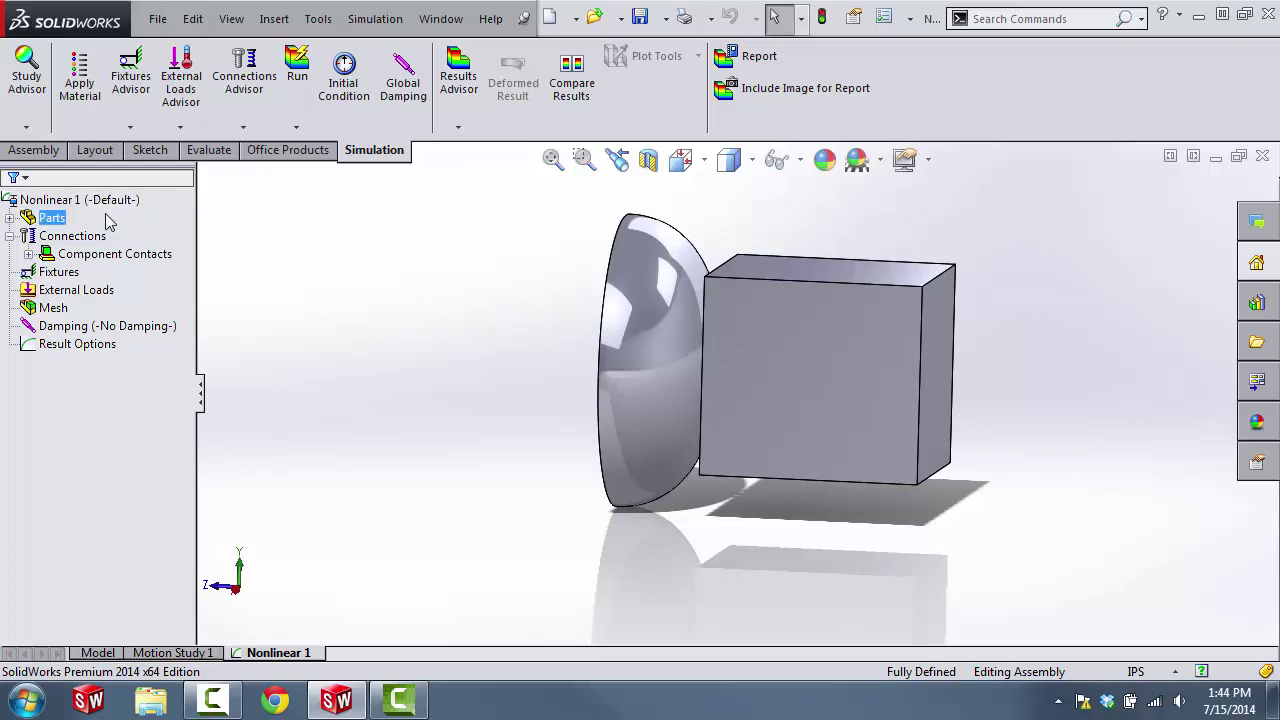
left_click(158, 207)
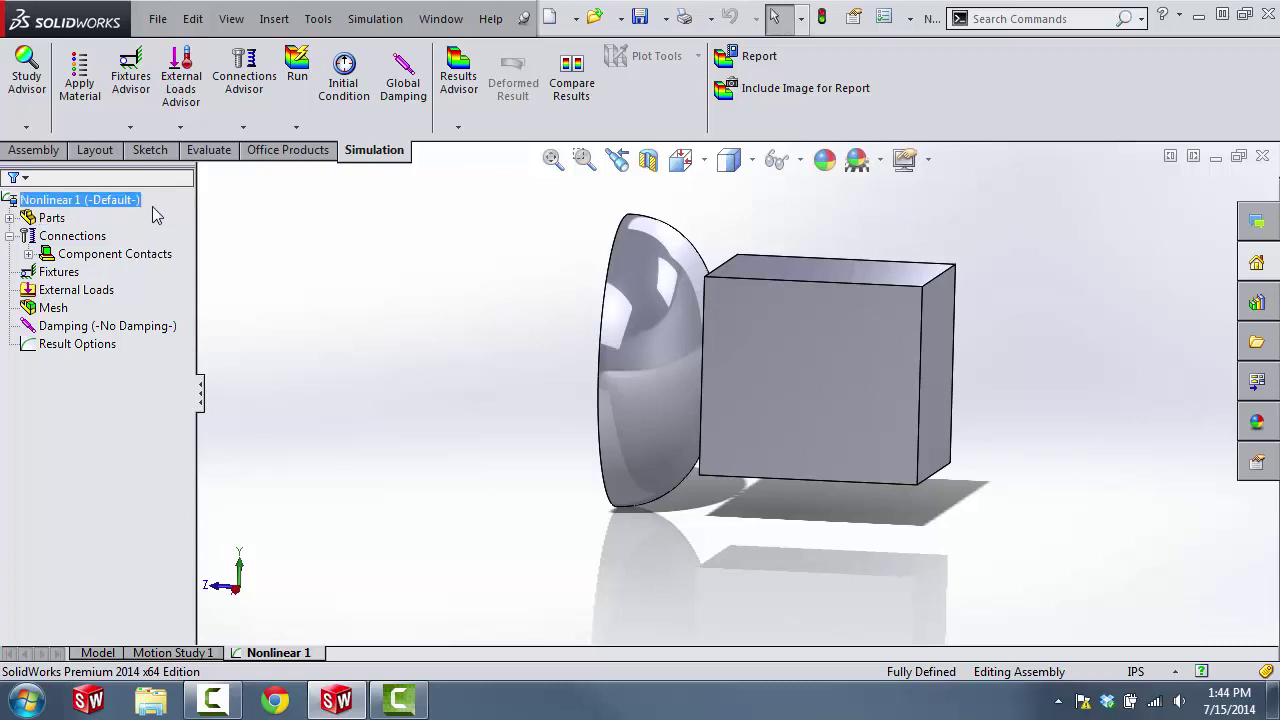
right_click(84, 205)
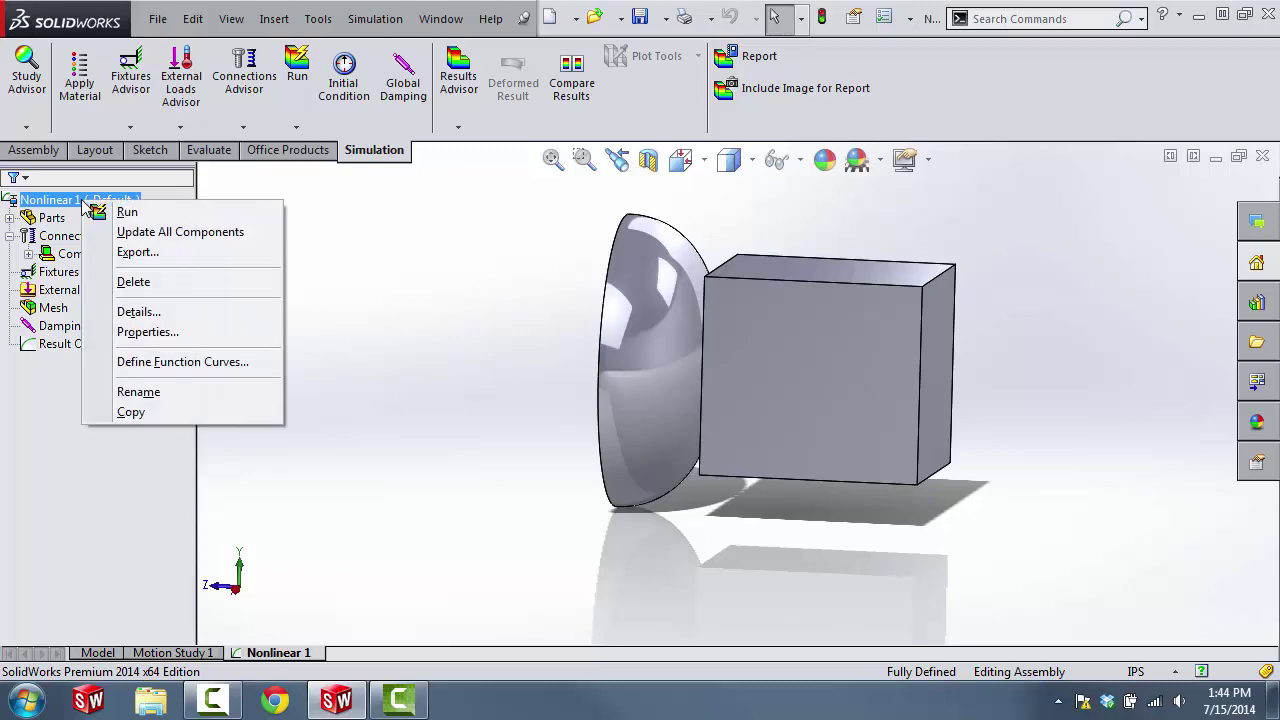
left_click(129, 335)
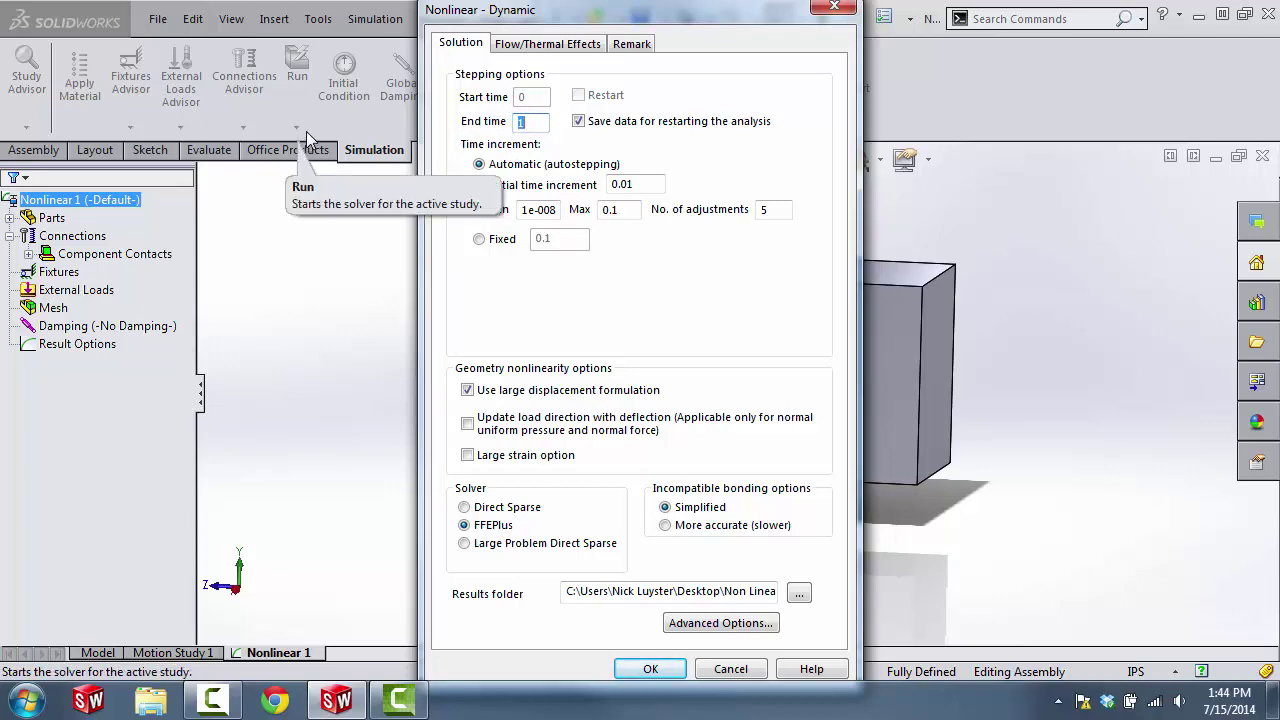
type(".")
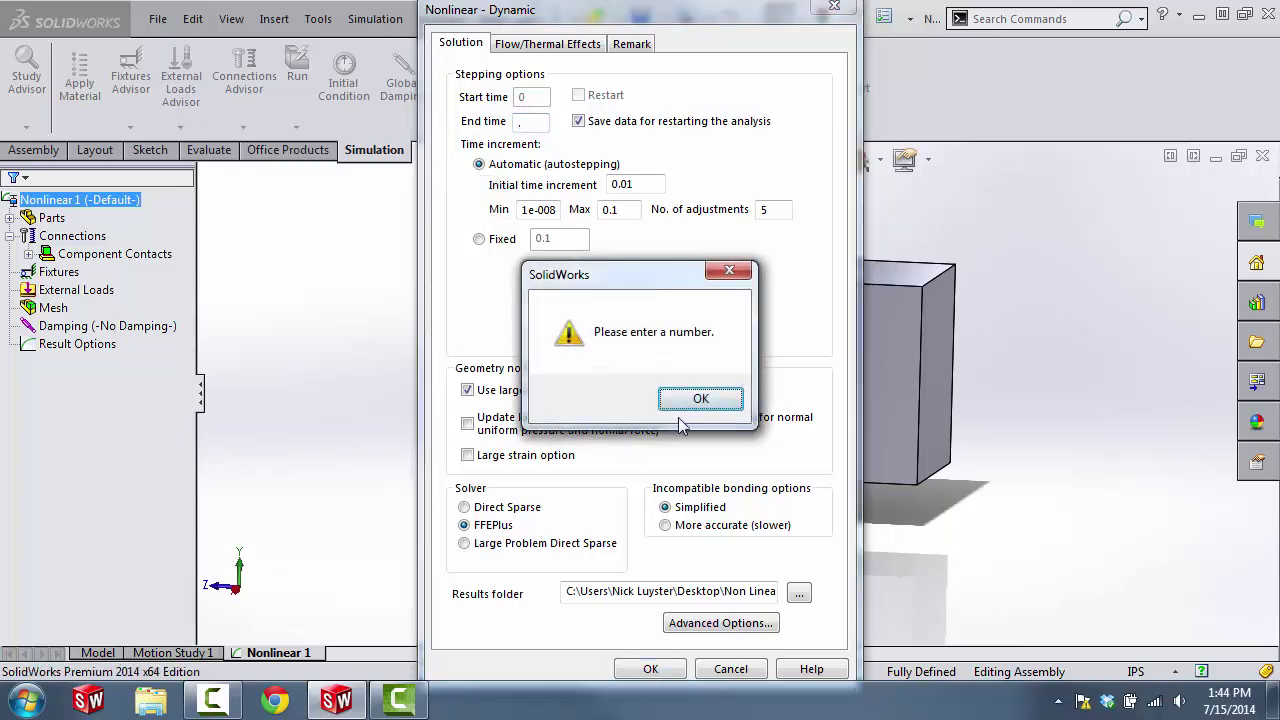
left_click(699, 398)
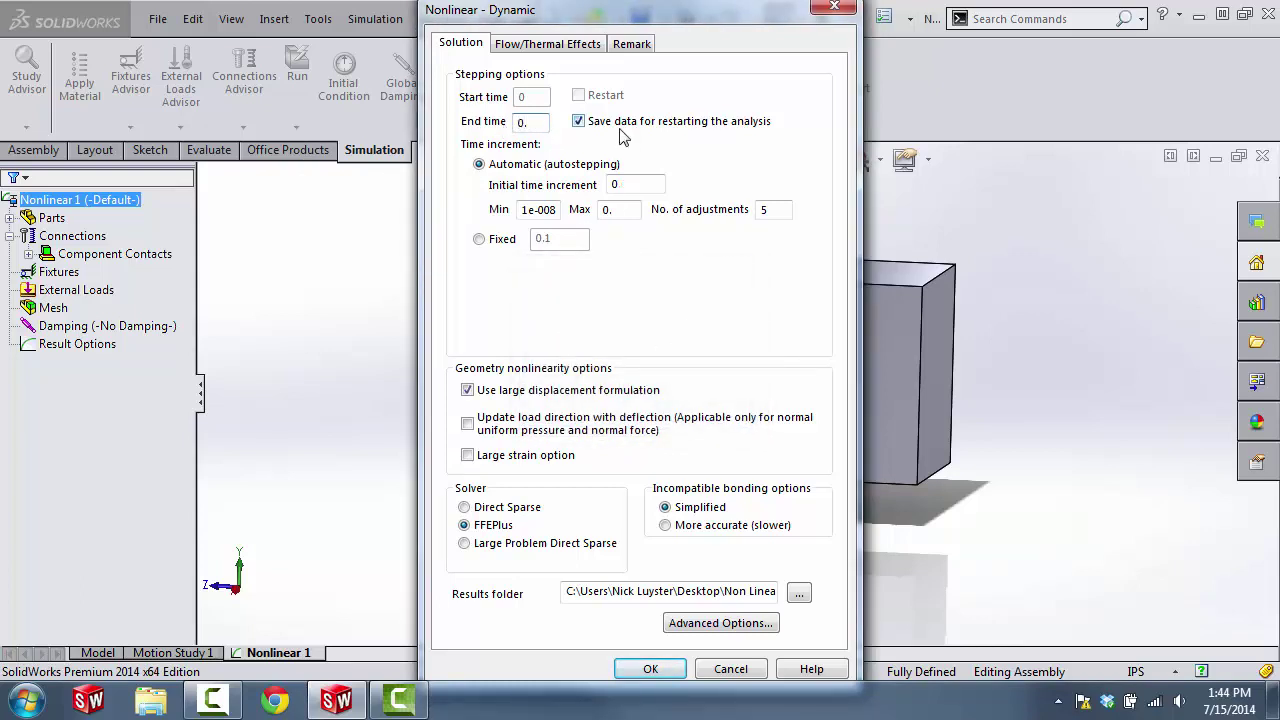
type("0.000")
type("1")
left_click(464, 545)
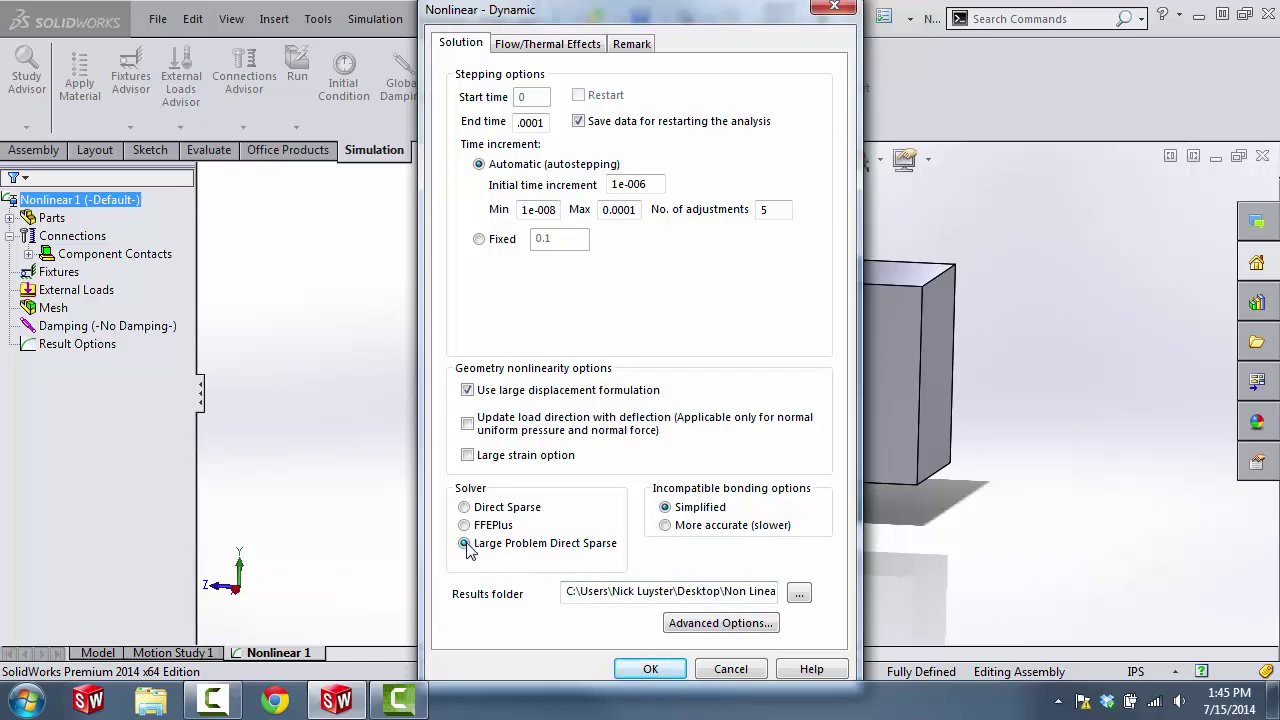
left_click(652, 669)
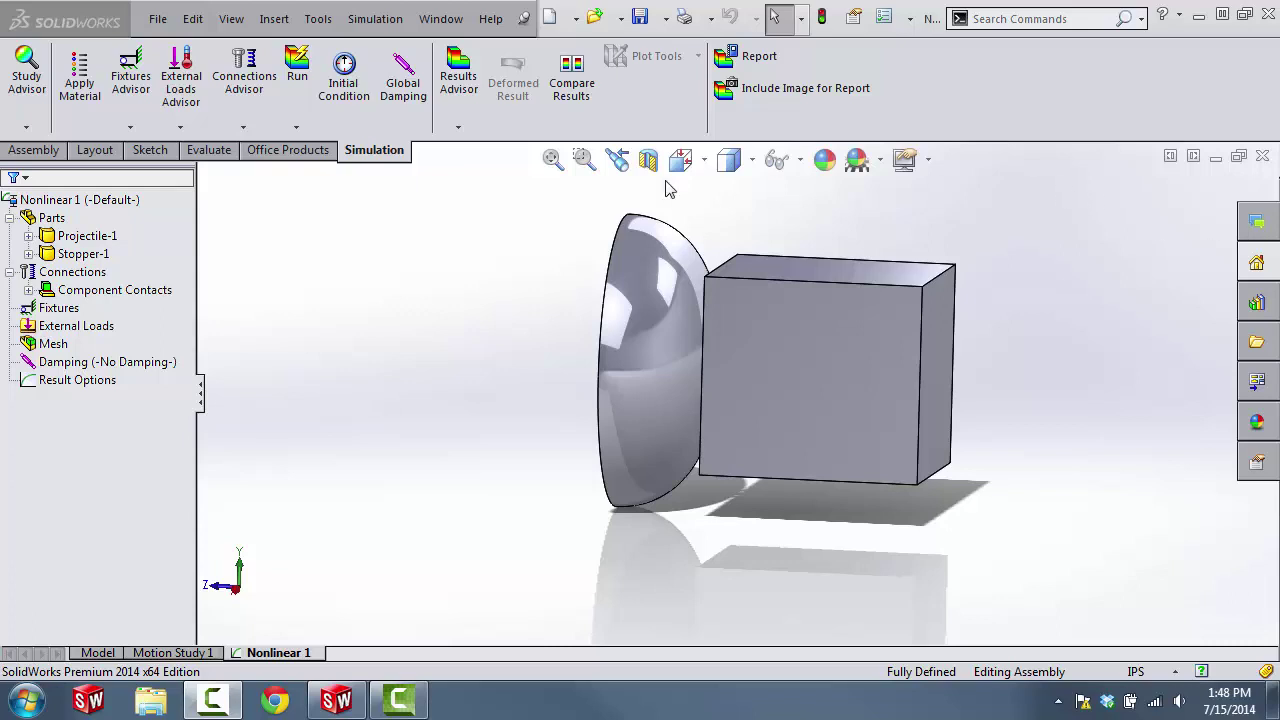
Step: Apply Alloy Steel to all parts in the nonlinear study
middle_click_drag(489, 246, 480, 277)
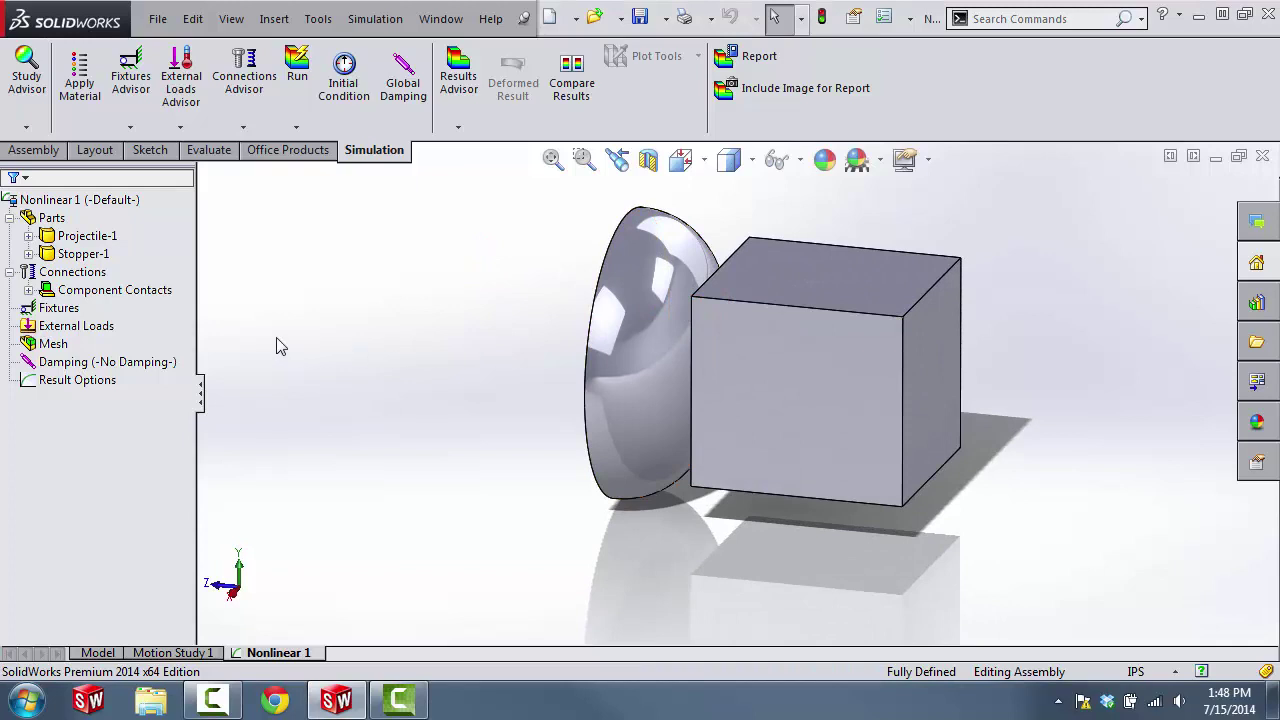
left_click(46, 219)
right_click(50, 223)
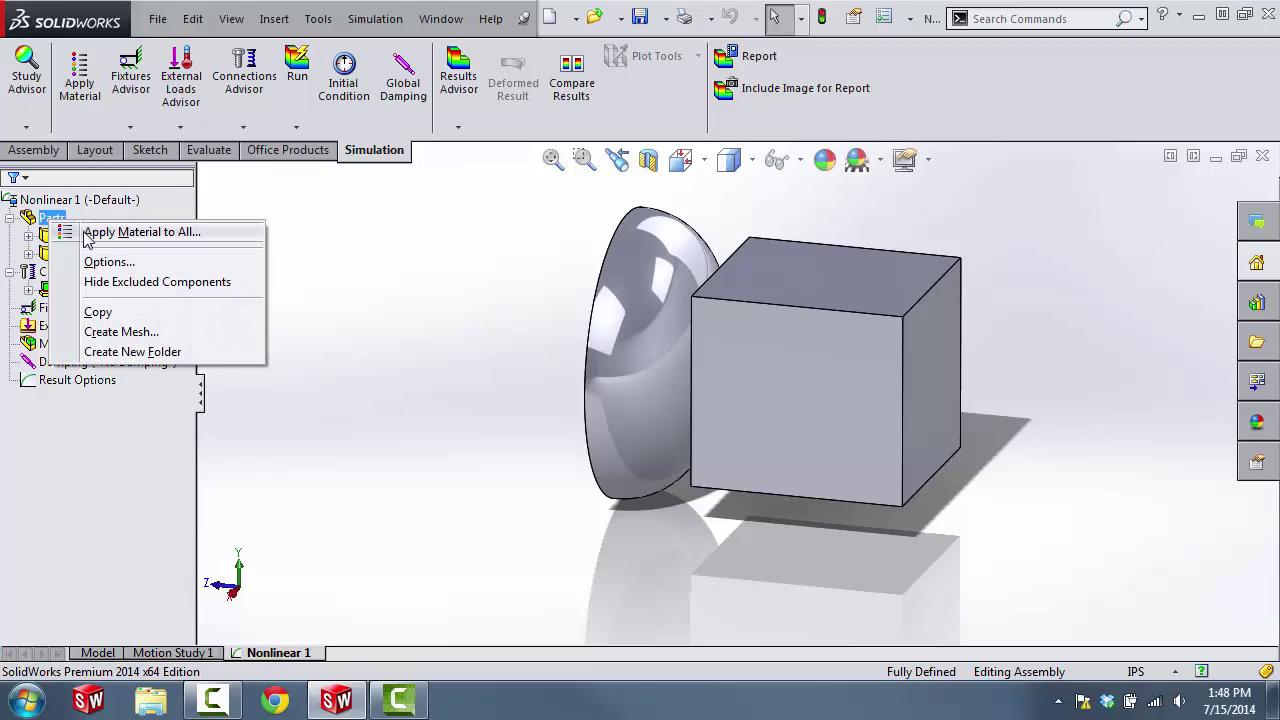
left_click(88, 232)
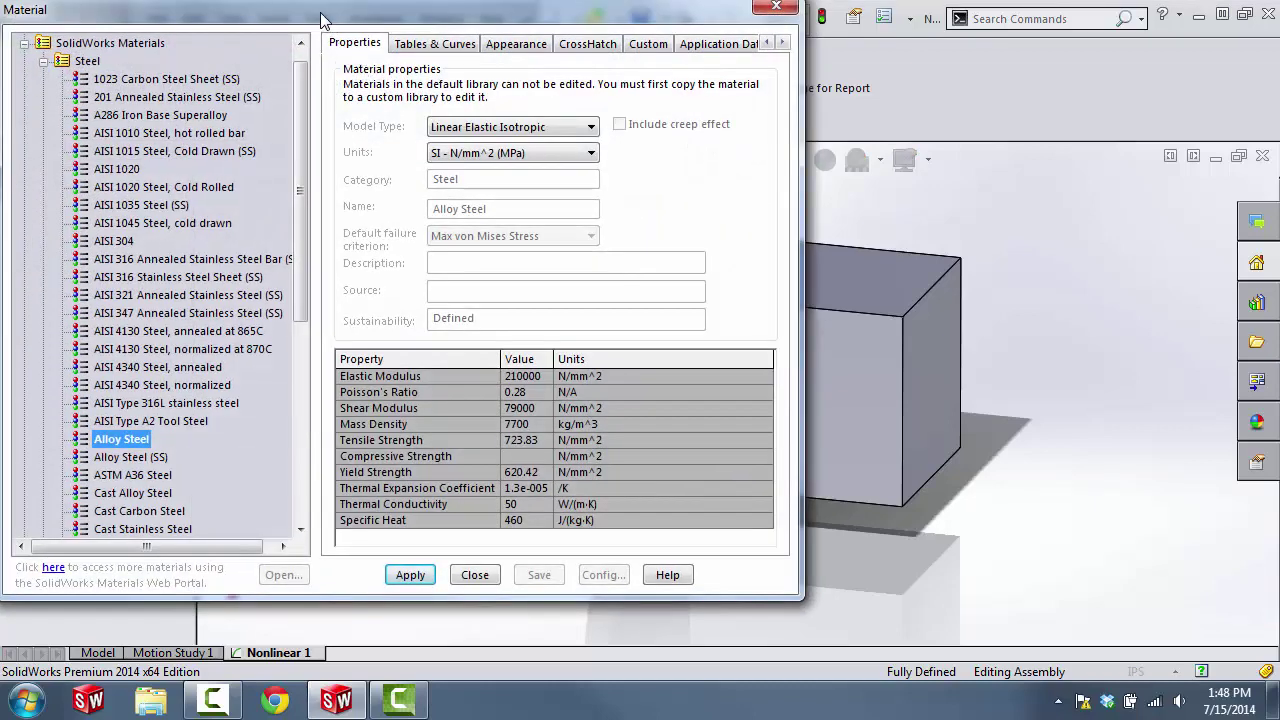
left_click_drag(320, 12, 365, 29)
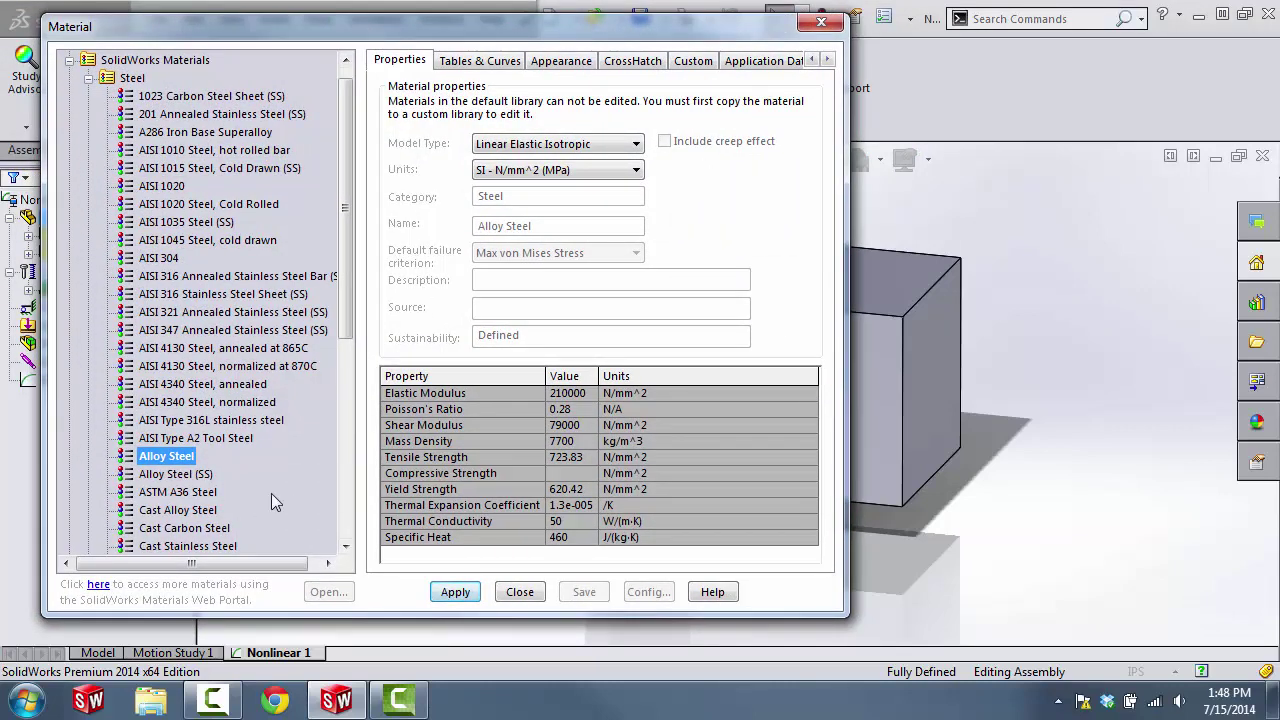
left_click(455, 592)
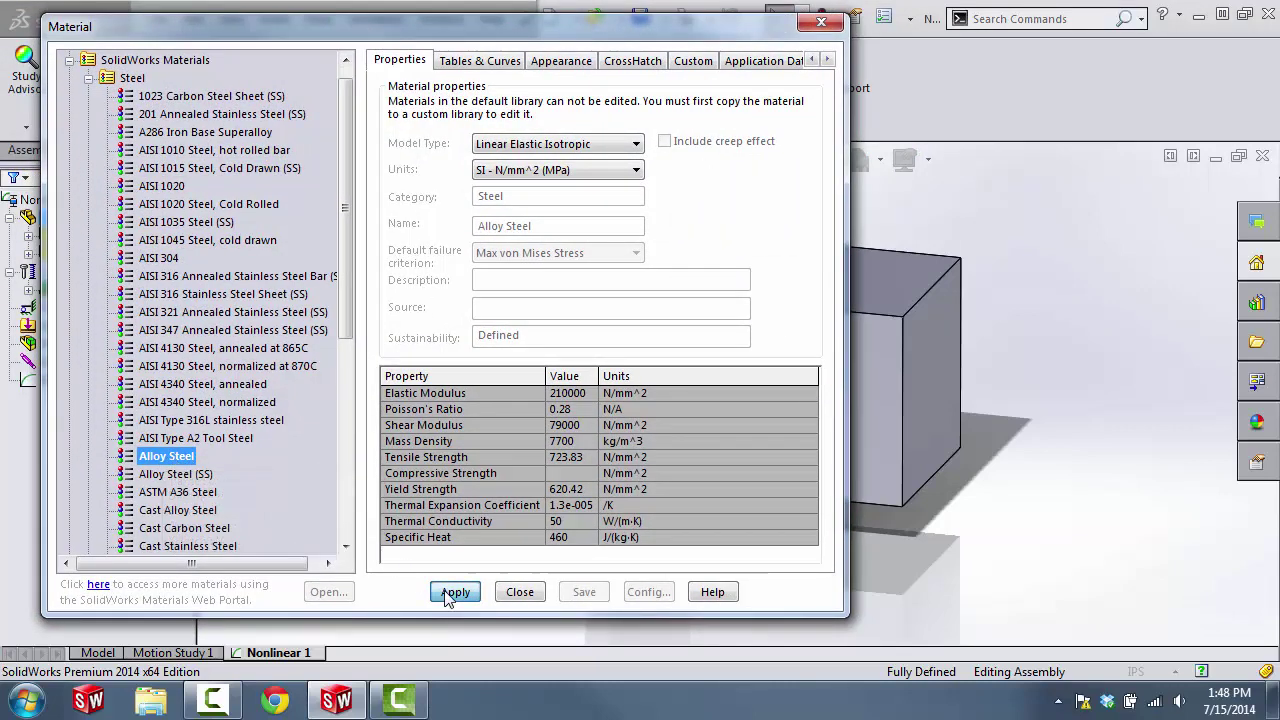
left_click(521, 592)
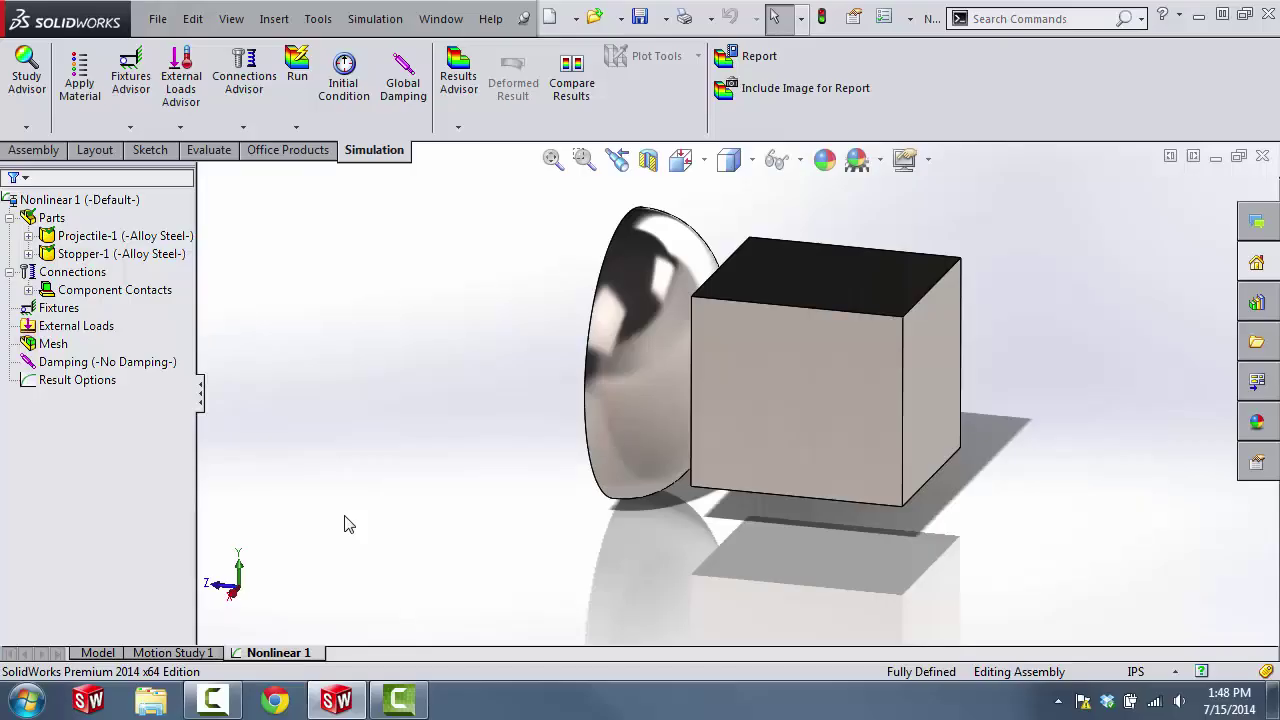
middle_click_drag(344, 524, 365, 512)
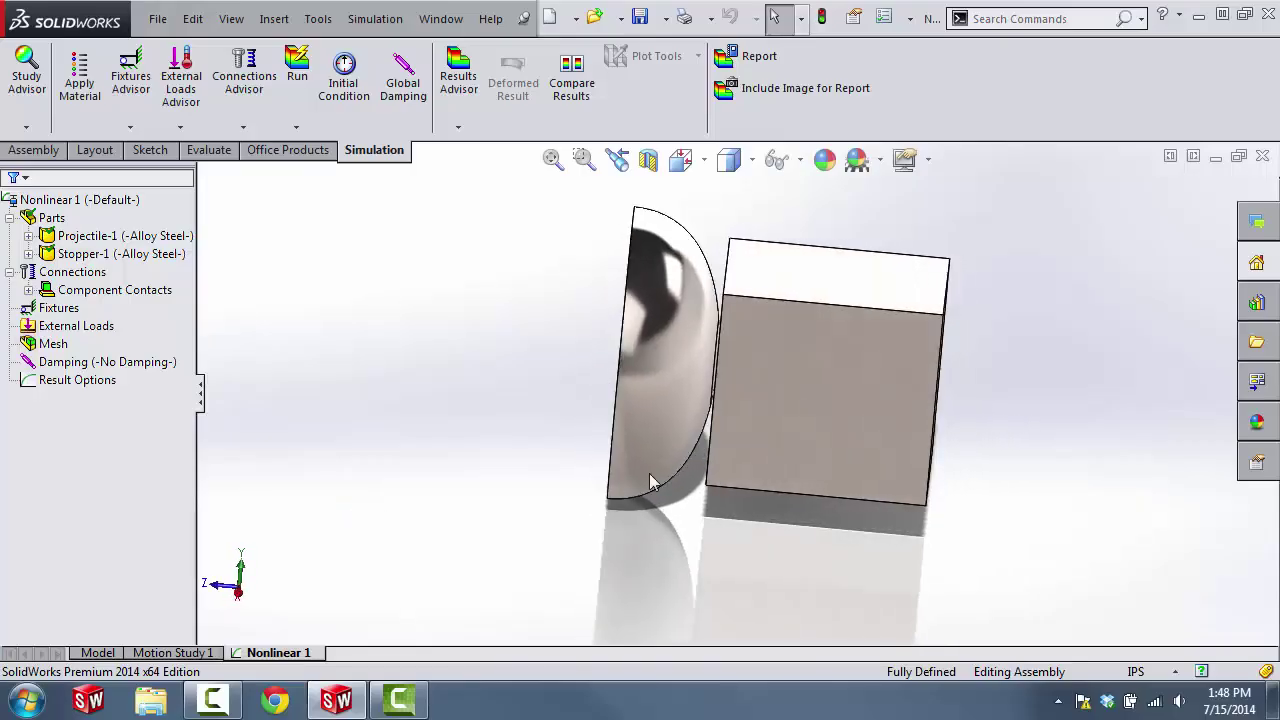
Step: Start a No Penetration contact set and choose the Projectile's face toward the dome as the first contact entity
scroll(740, 360, "down", 5)
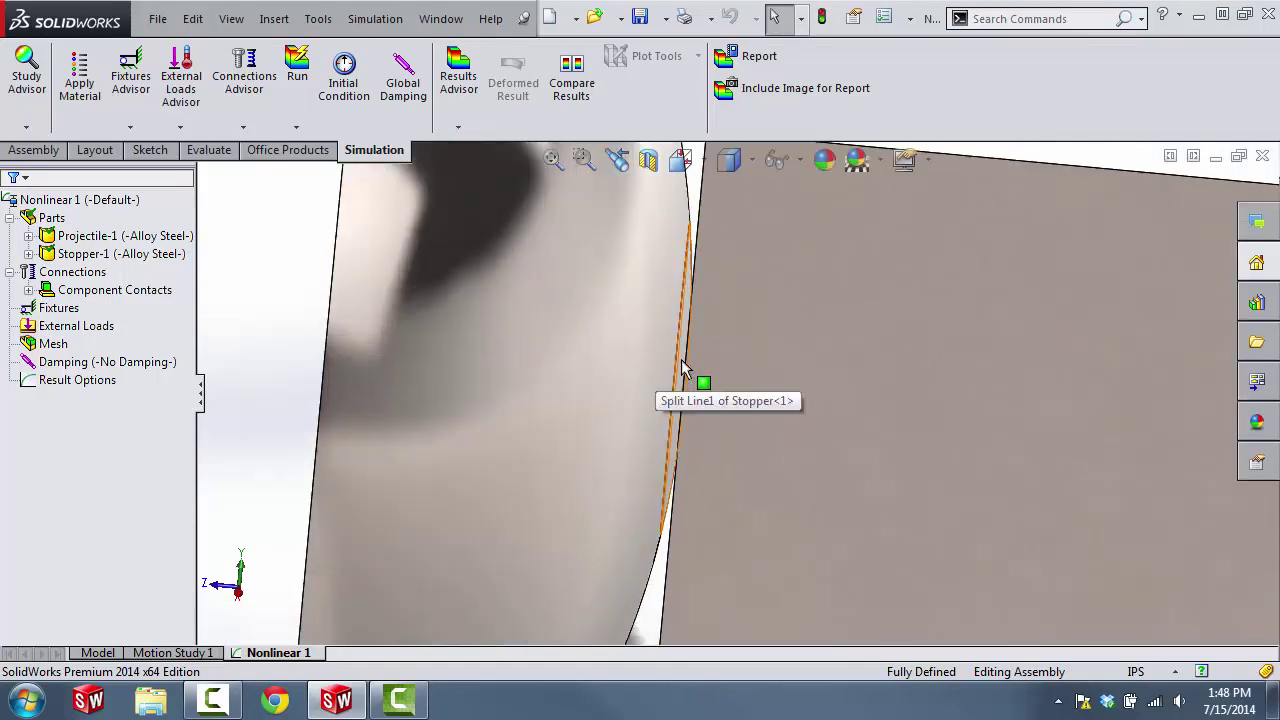
scroll(690, 370, "up", 2)
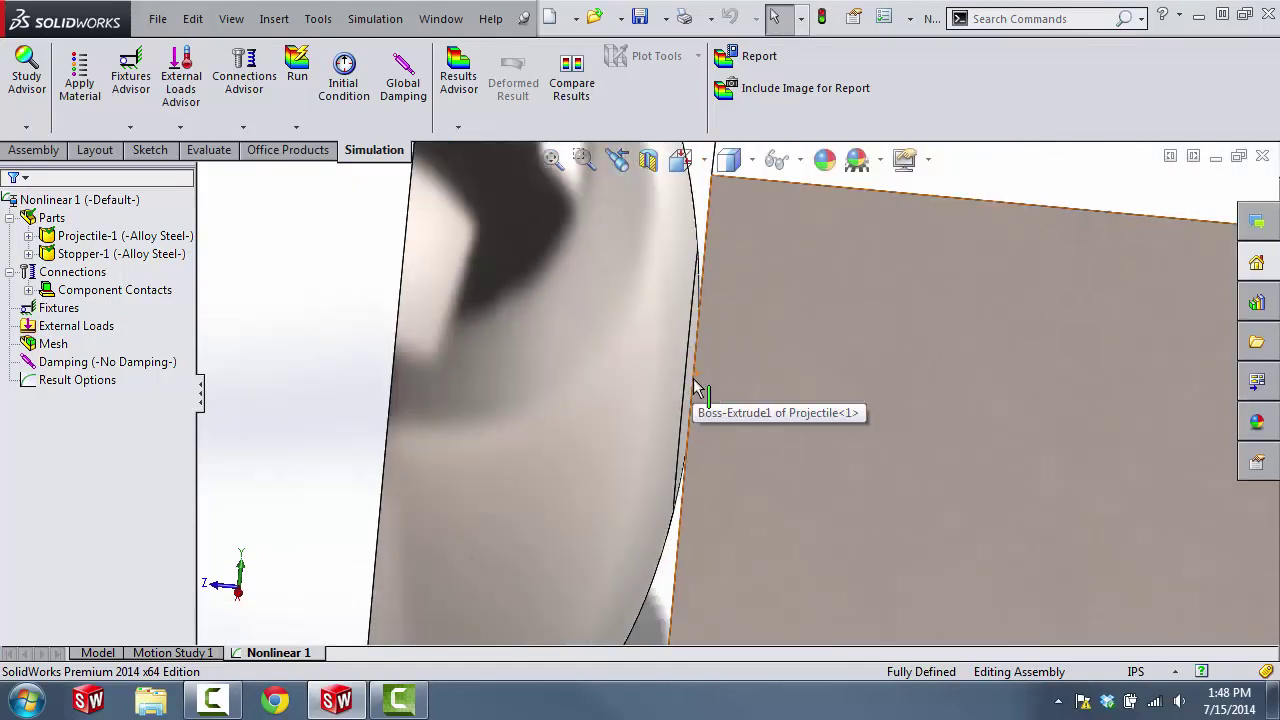
scroll(325, 495, "up", 2)
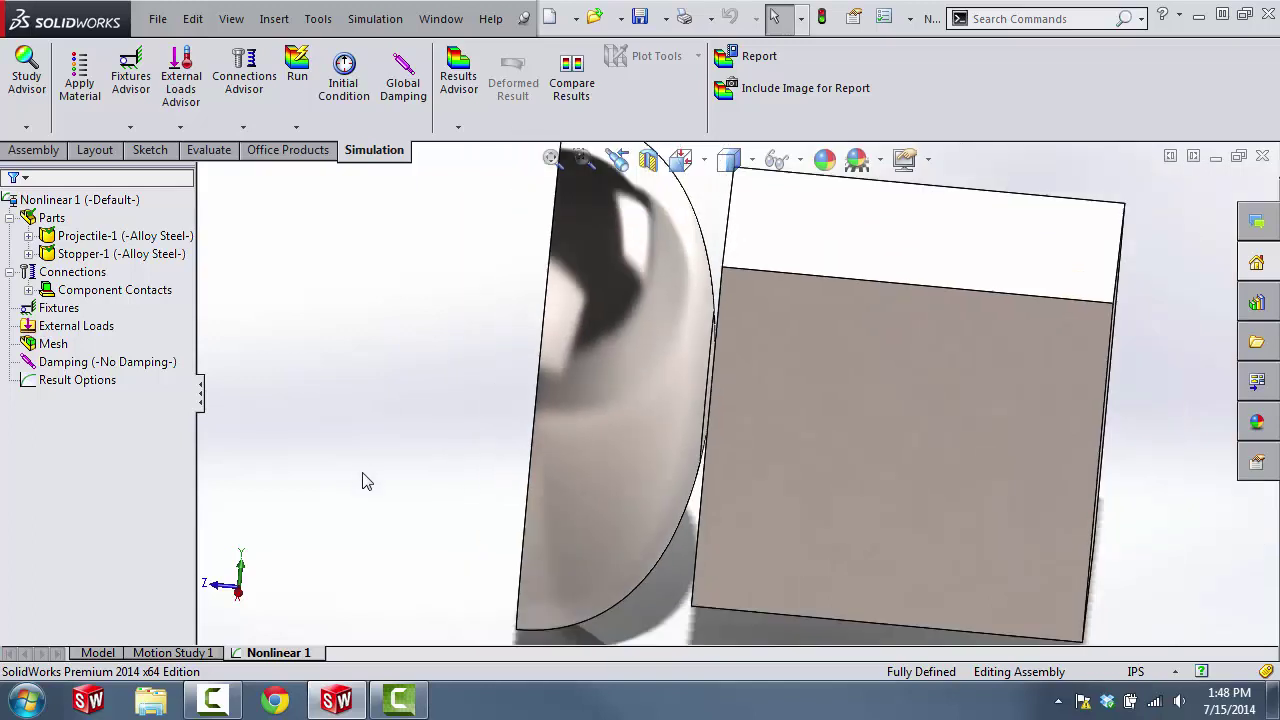
middle_click_drag(362, 470, 208, 375)
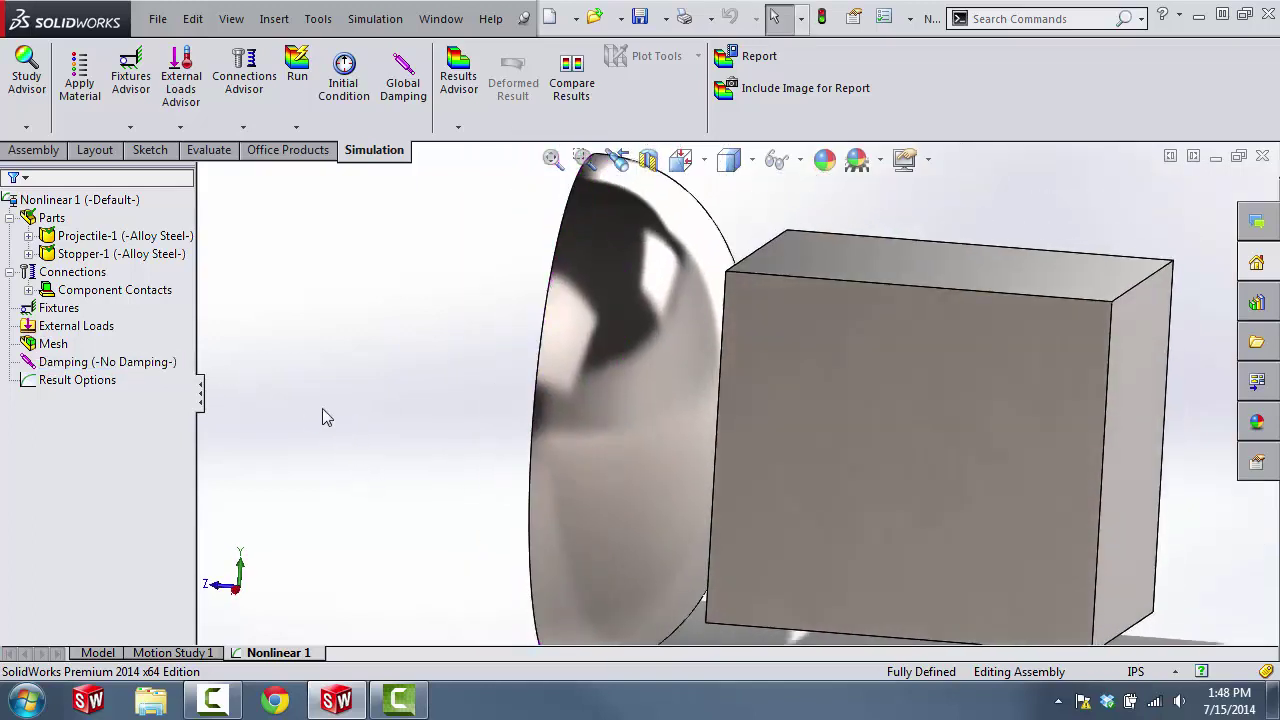
key("f")
left_click(84, 274)
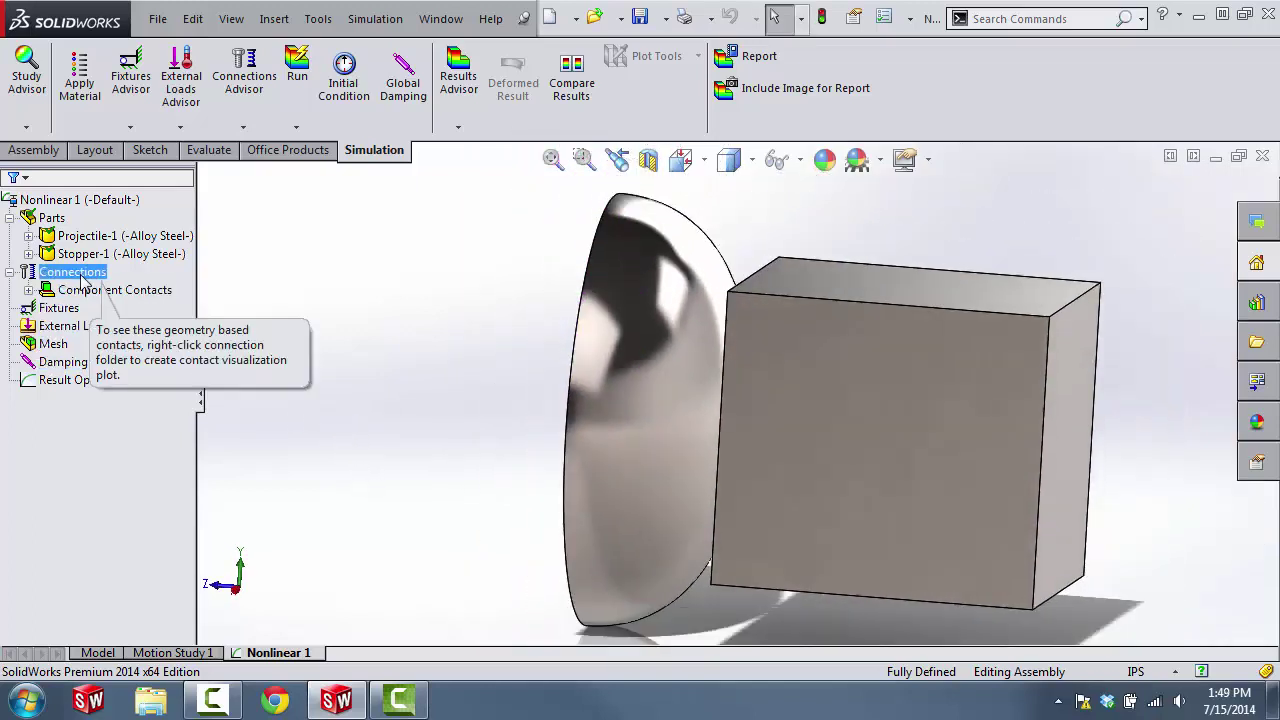
right_click(84, 276)
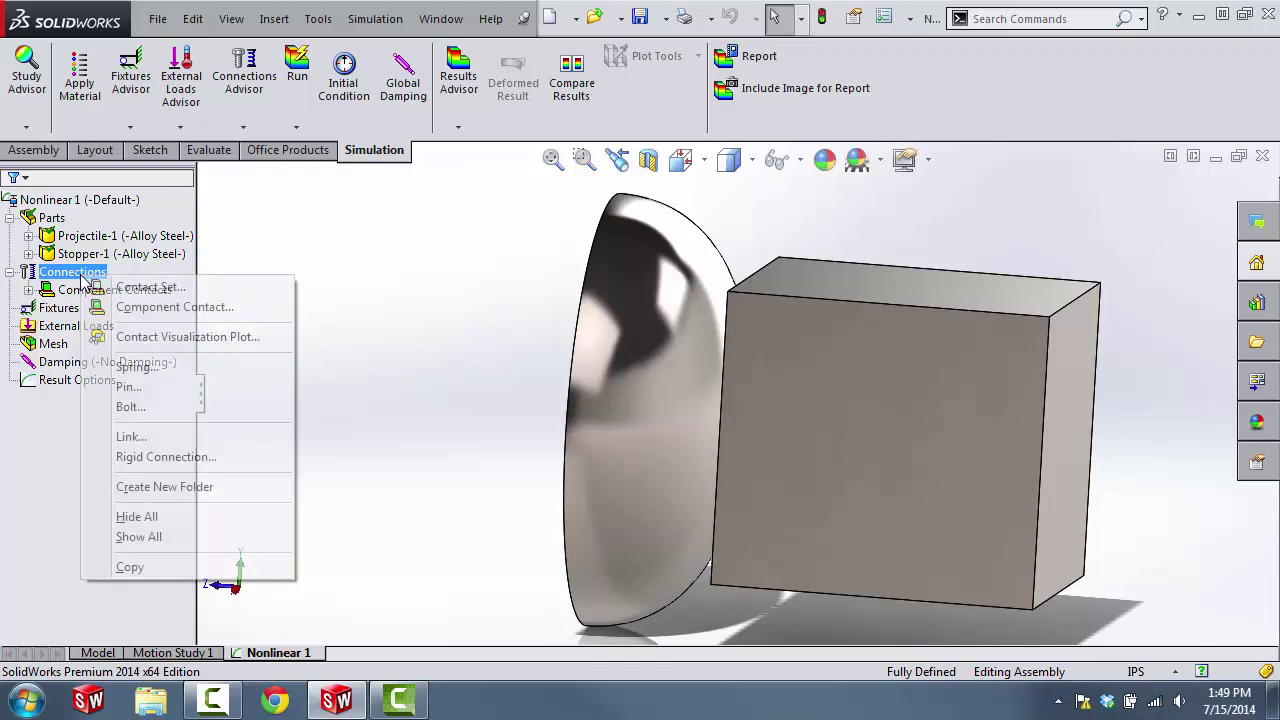
left_click(140, 288)
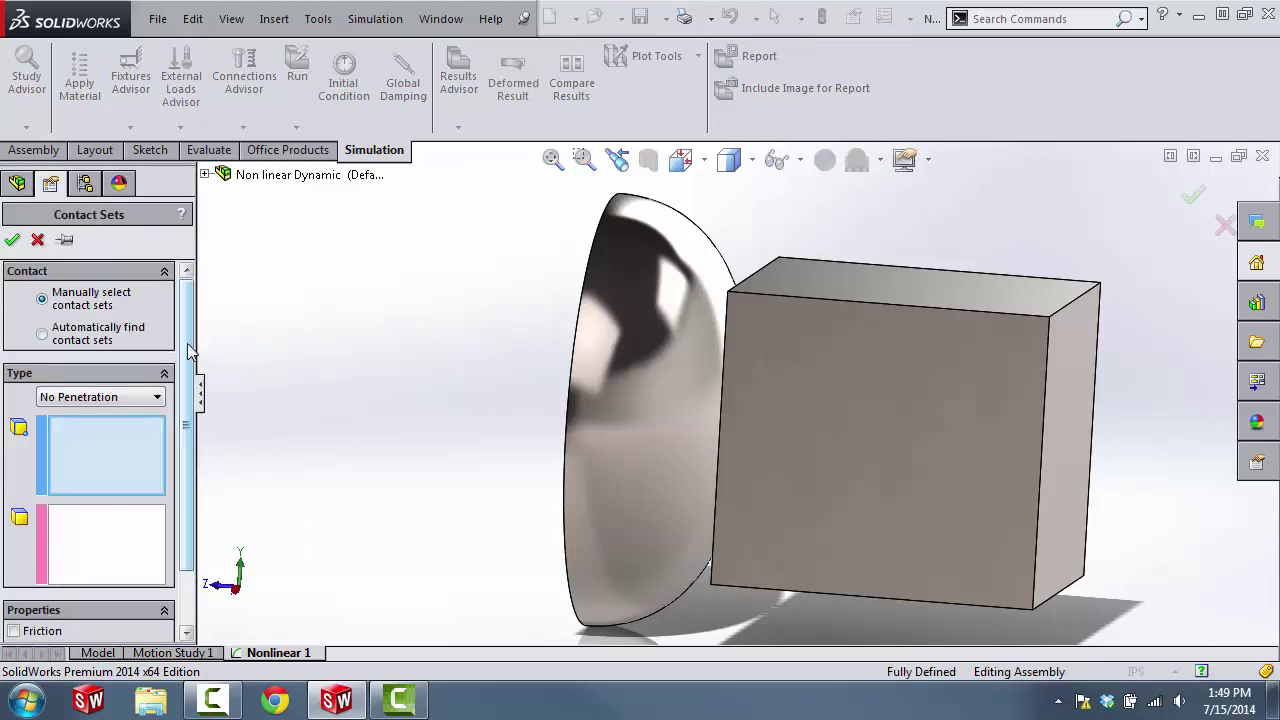
scroll(186, 376, "down", 2)
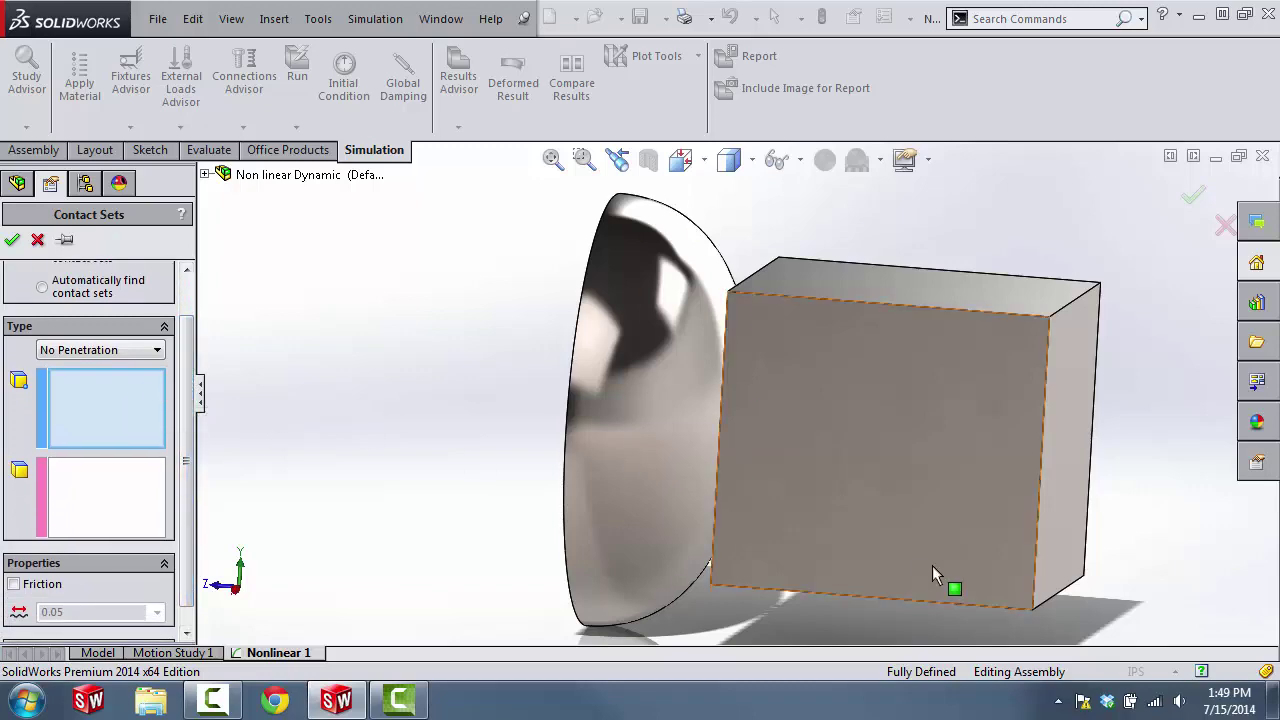
scroll(752, 413, "down", 5)
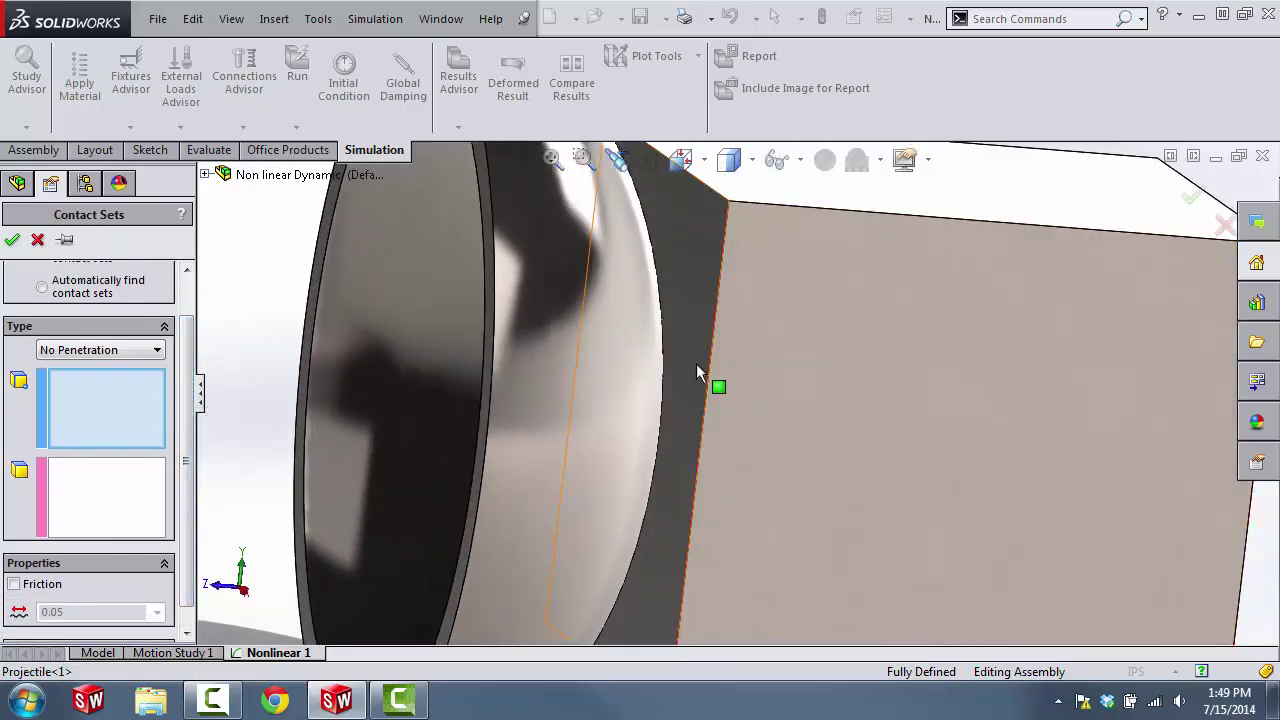
left_click(686, 380)
Step: Complete the contact set with the flat split face at the apex of the Stopper's dome as the second entity
middle_click_drag(684, 377, 631, 446)
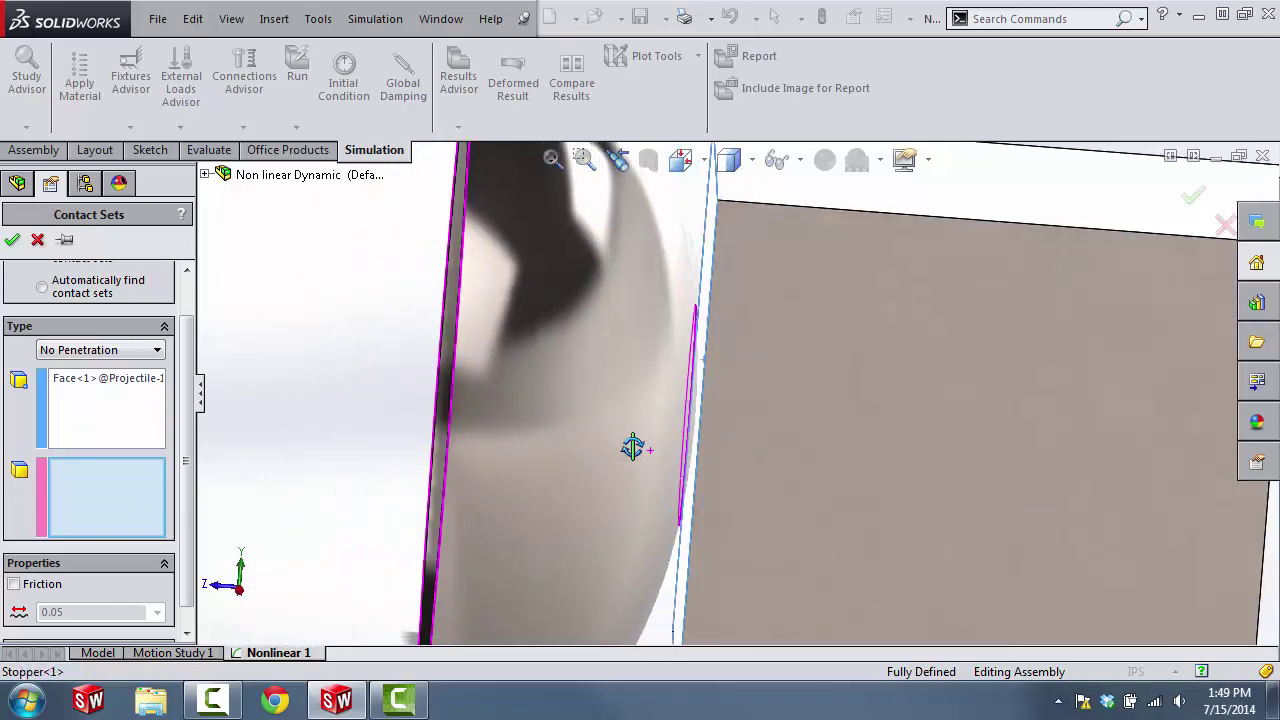
scroll(709, 431, "down", 4)
left_click(726, 400)
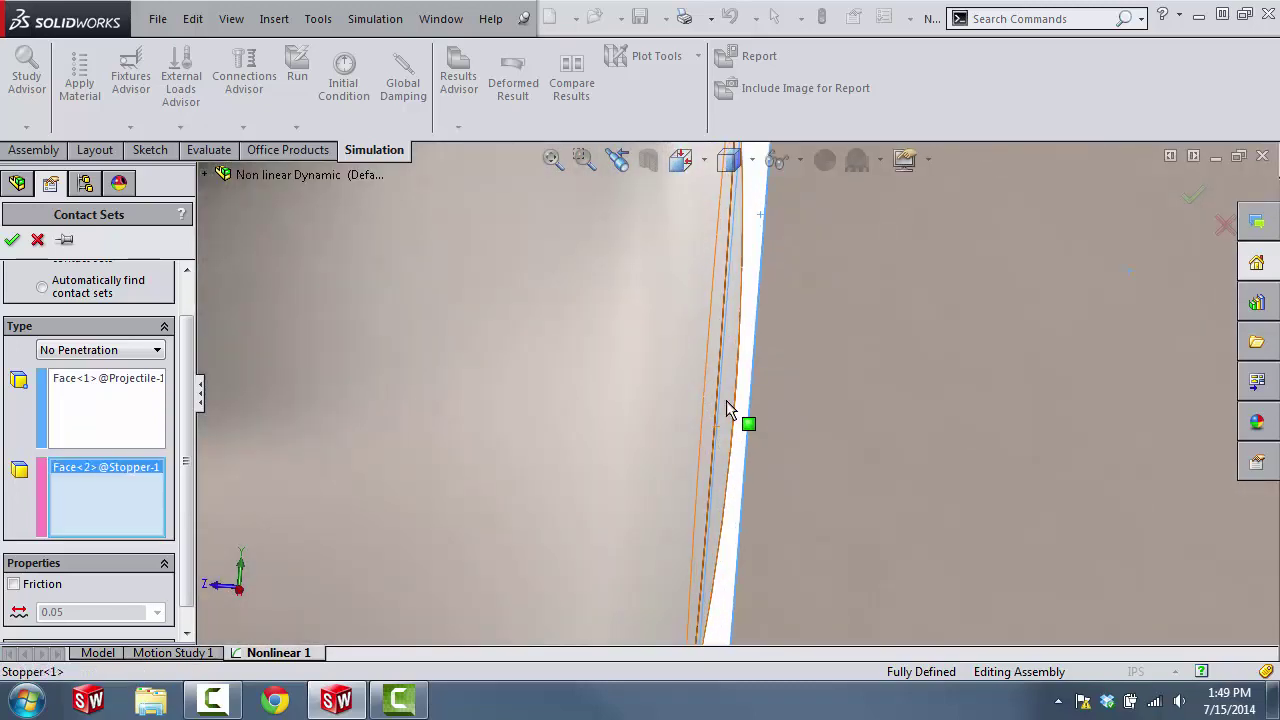
scroll(672, 480, "up", 5)
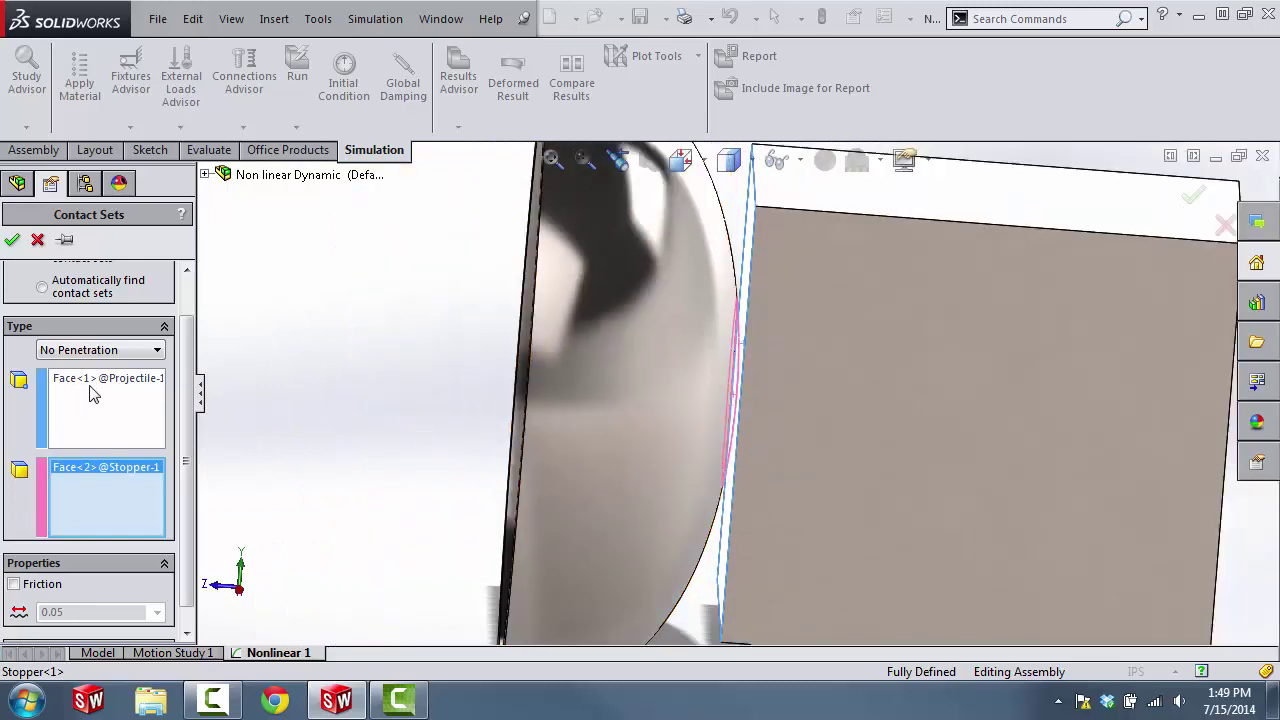
key("f")
middle_click_drag(495, 402, 482, 372)
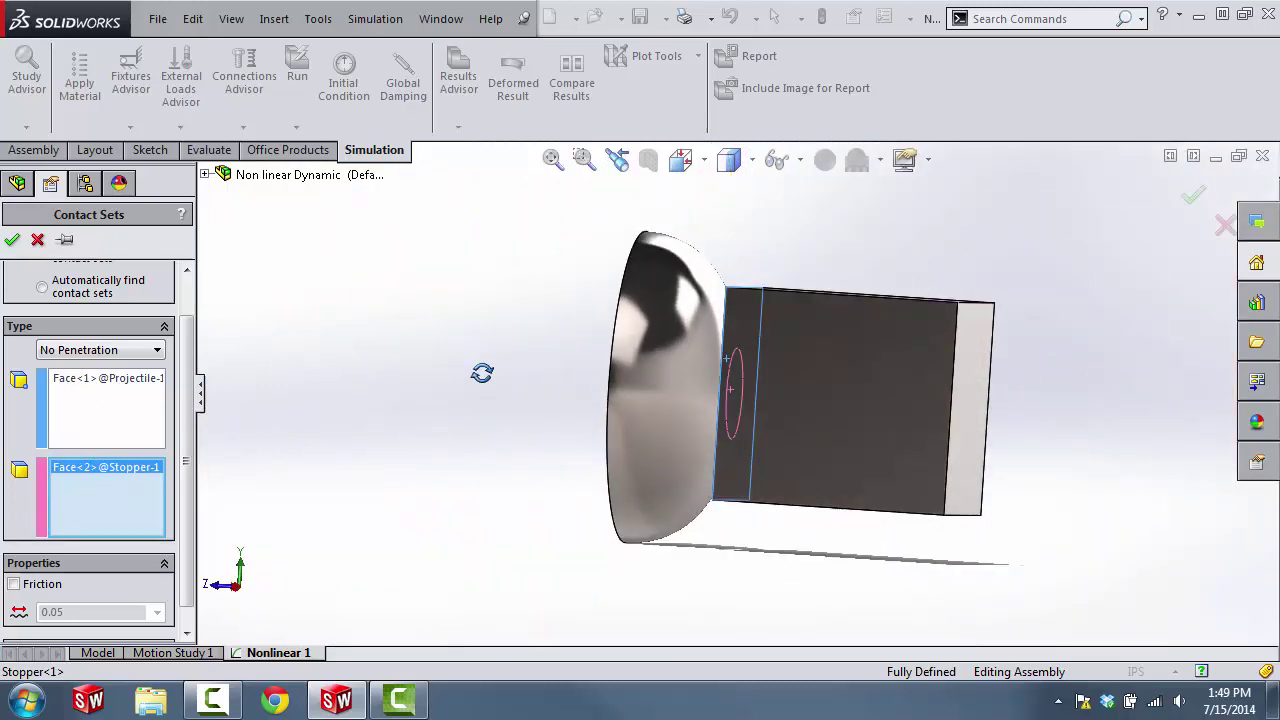
left_click(14, 242)
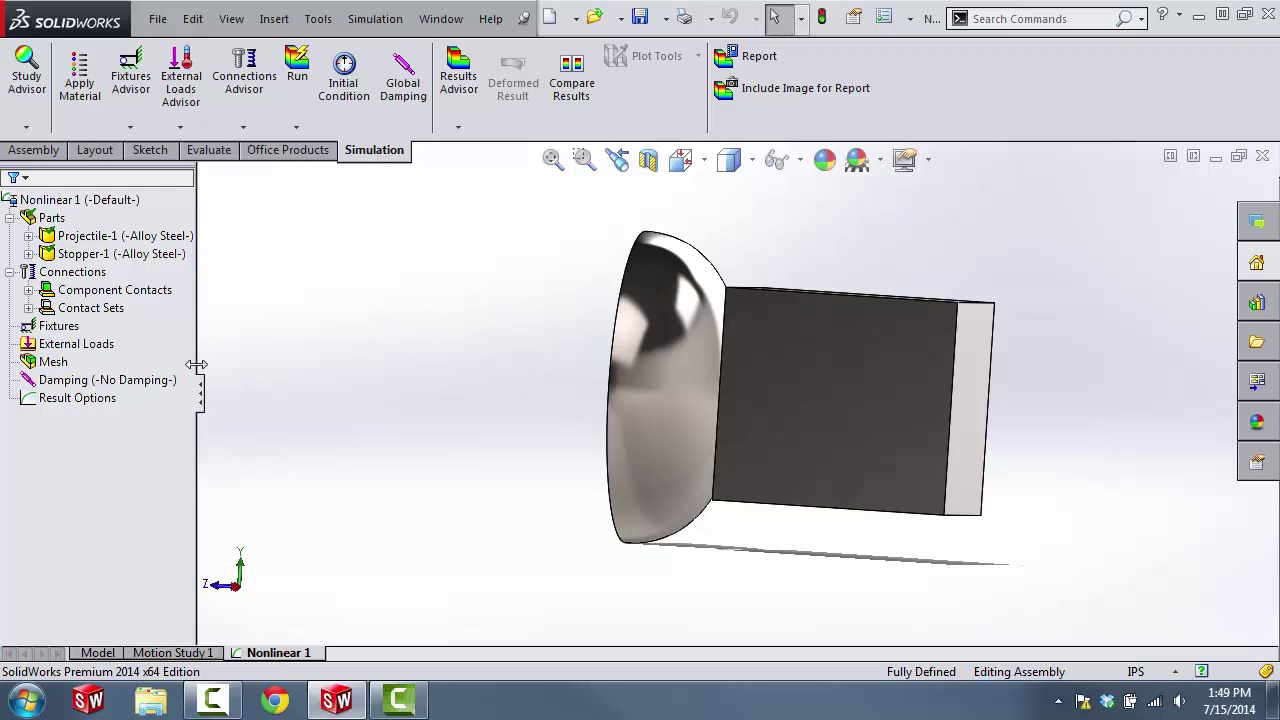
Step: Apply a Fixed Geometry fixture to the Stopper's ring-shaped rim face on the side away from the Projectile
middle_click_drag(418, 368, 450, 391)
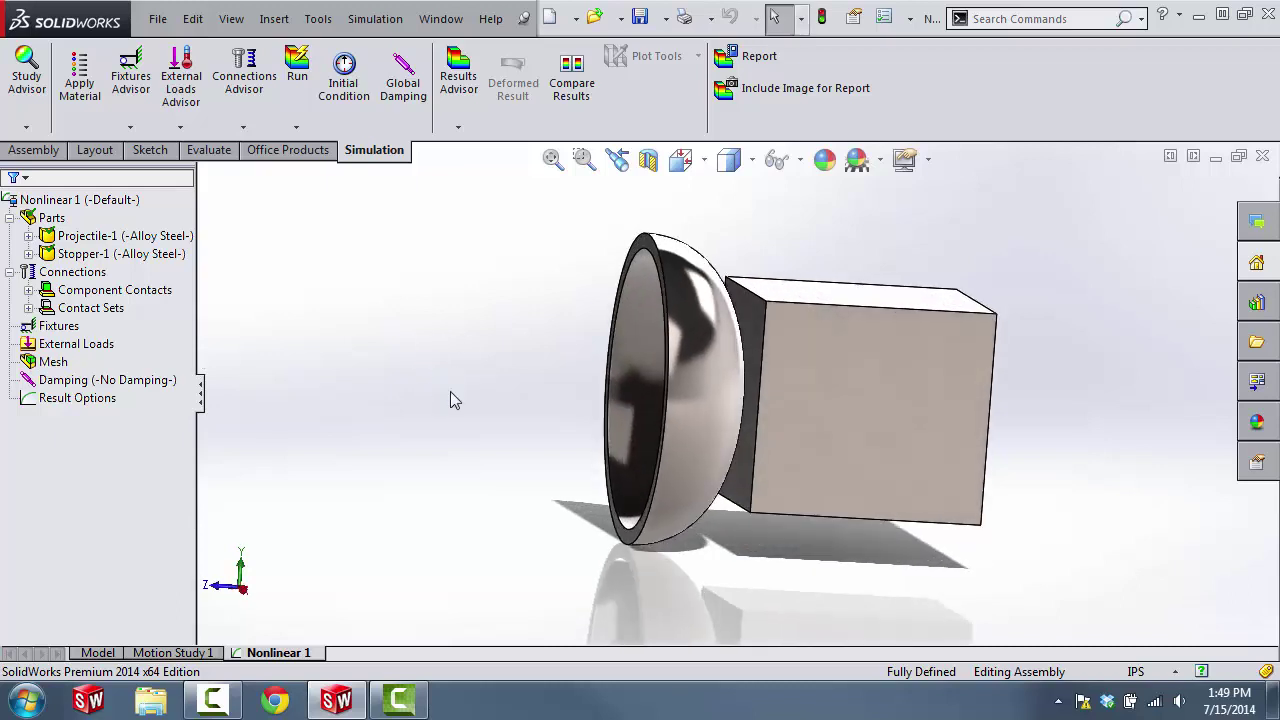
left_click(640, 254)
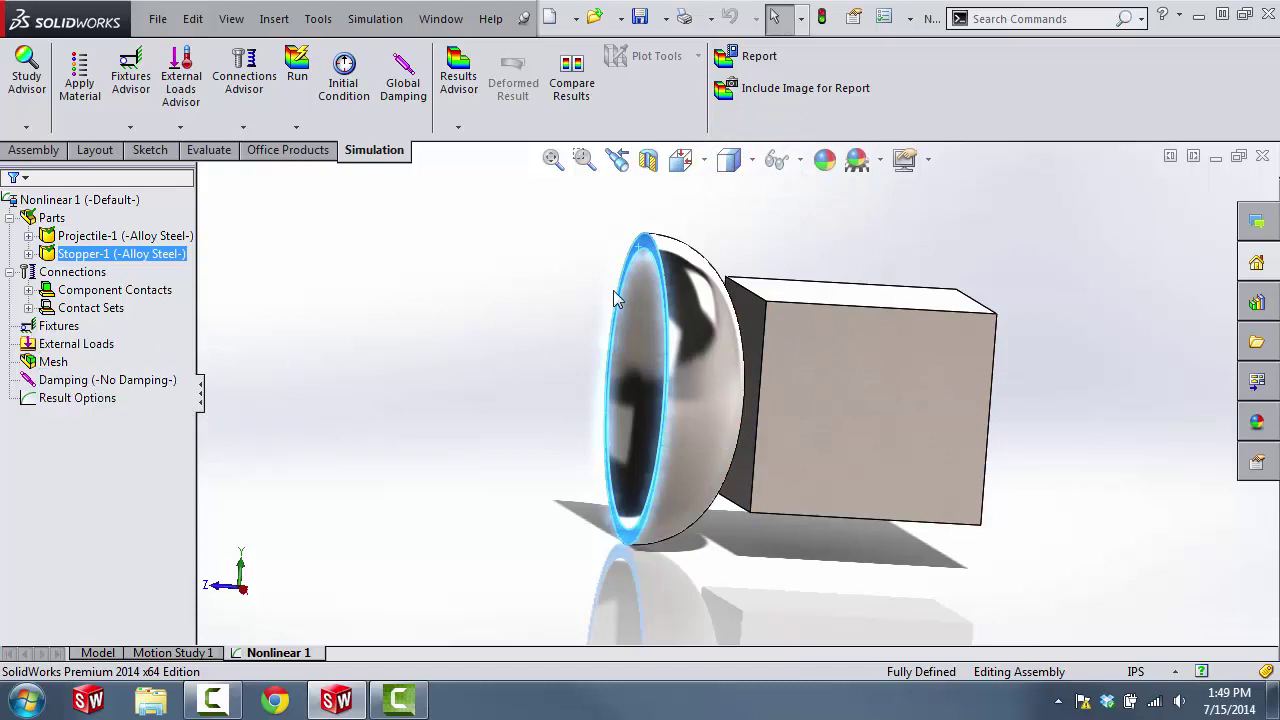
right_click(40, 327)
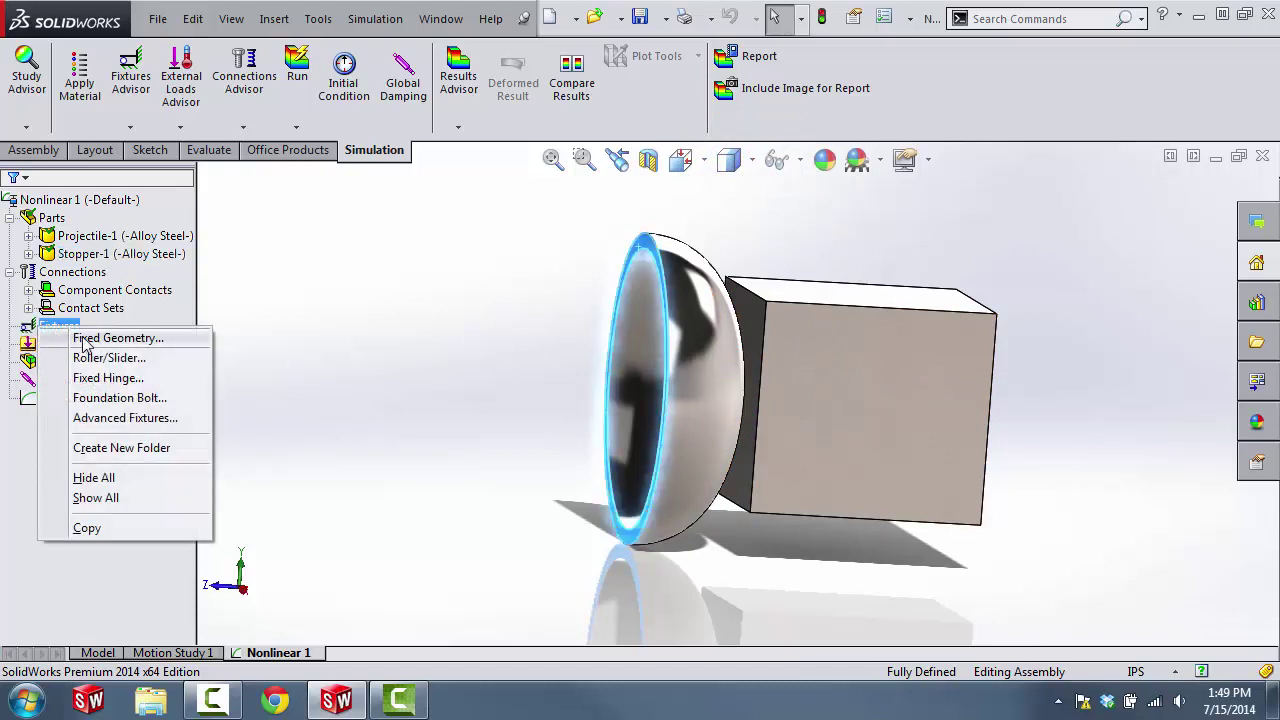
left_click(83, 340)
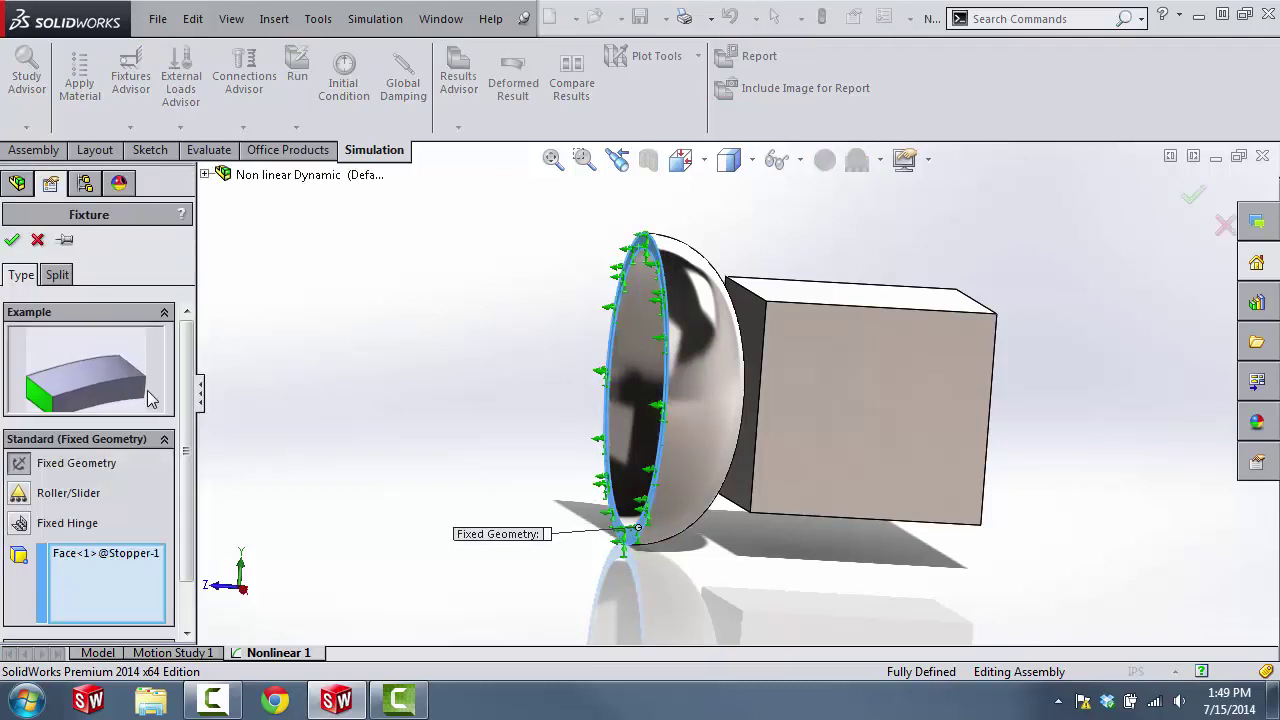
scroll(185, 373, "down", 1)
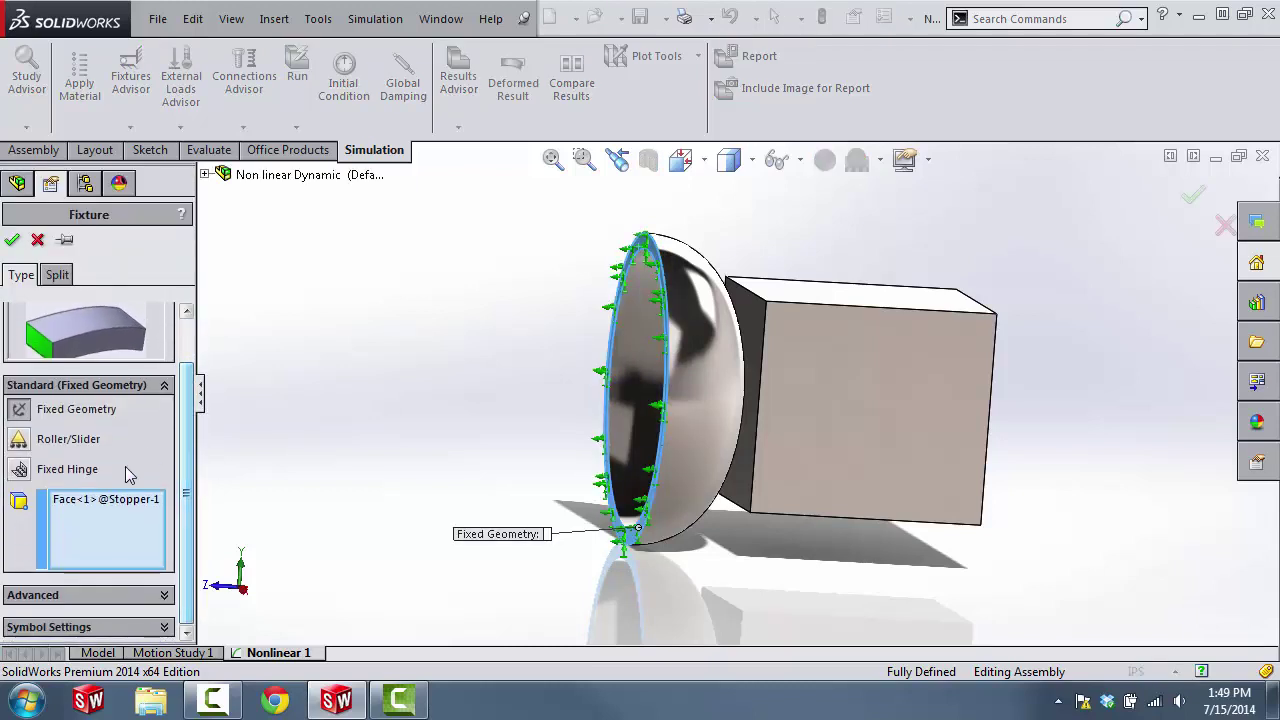
left_click(91, 505)
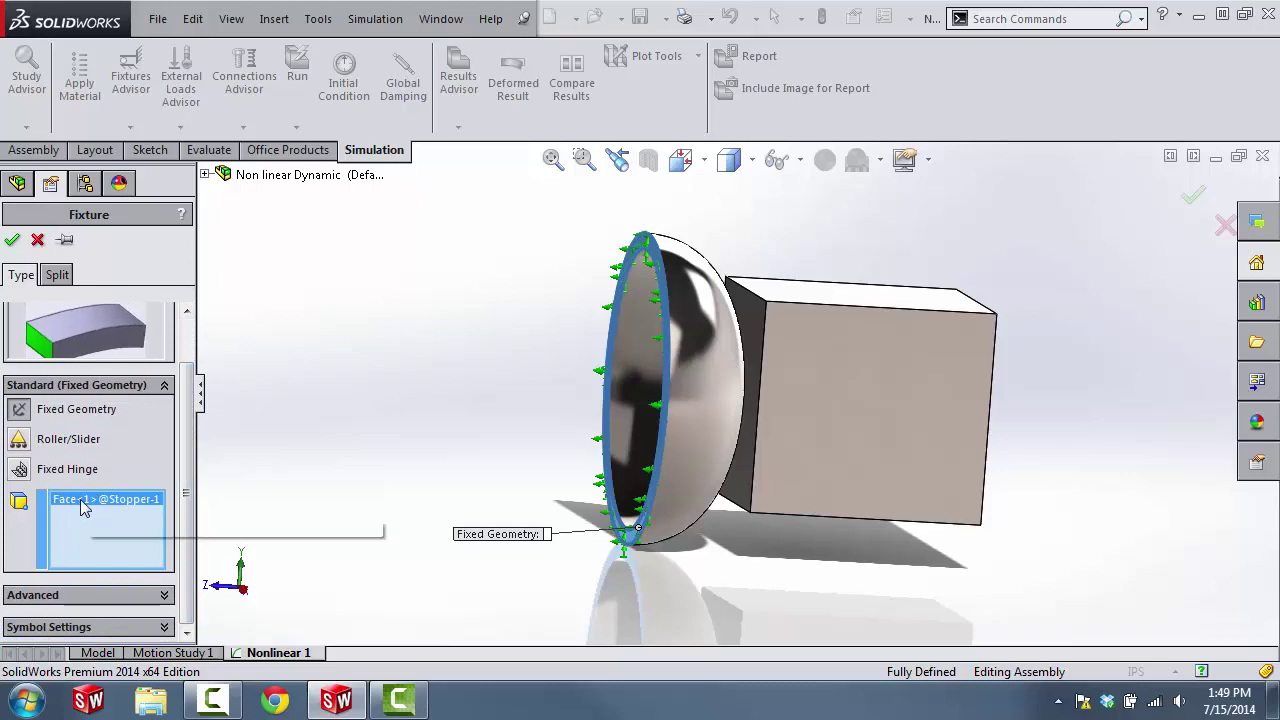
left_click(13, 242)
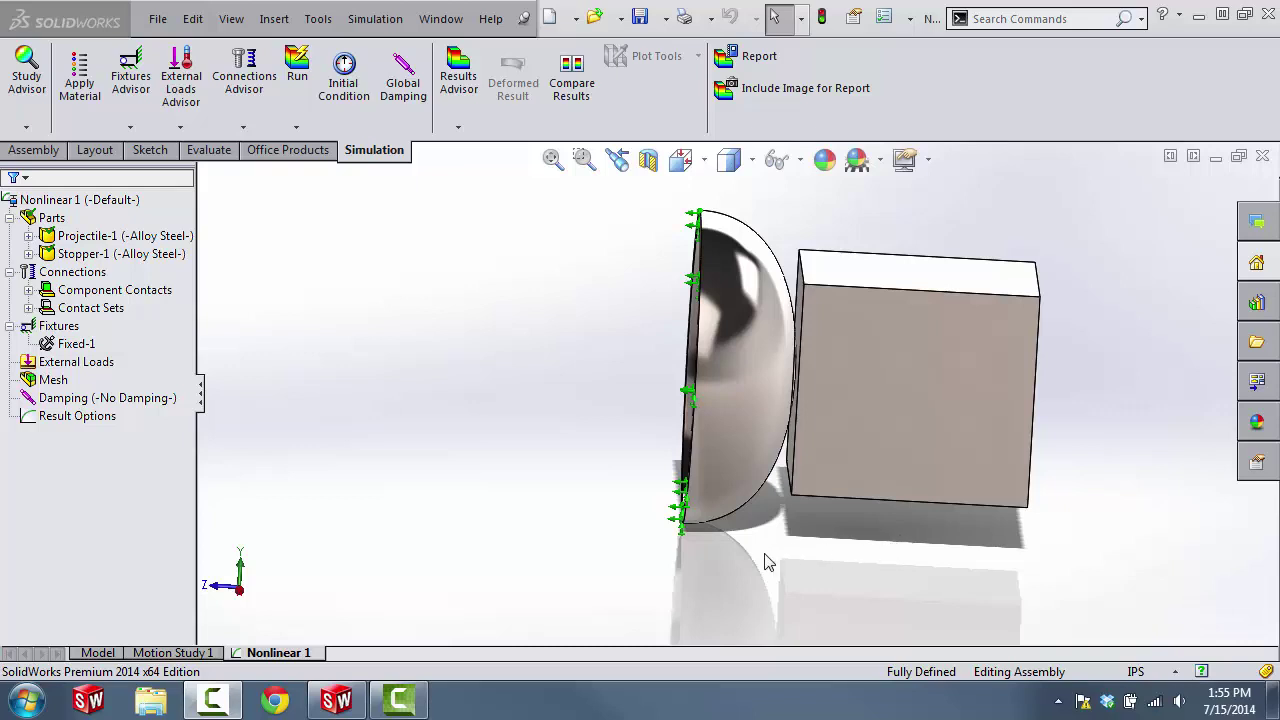
Step: Start an Initial Conditions definition under the study's external loads and set its type to Velocity
left_click(62, 364)
right_click(62, 368)
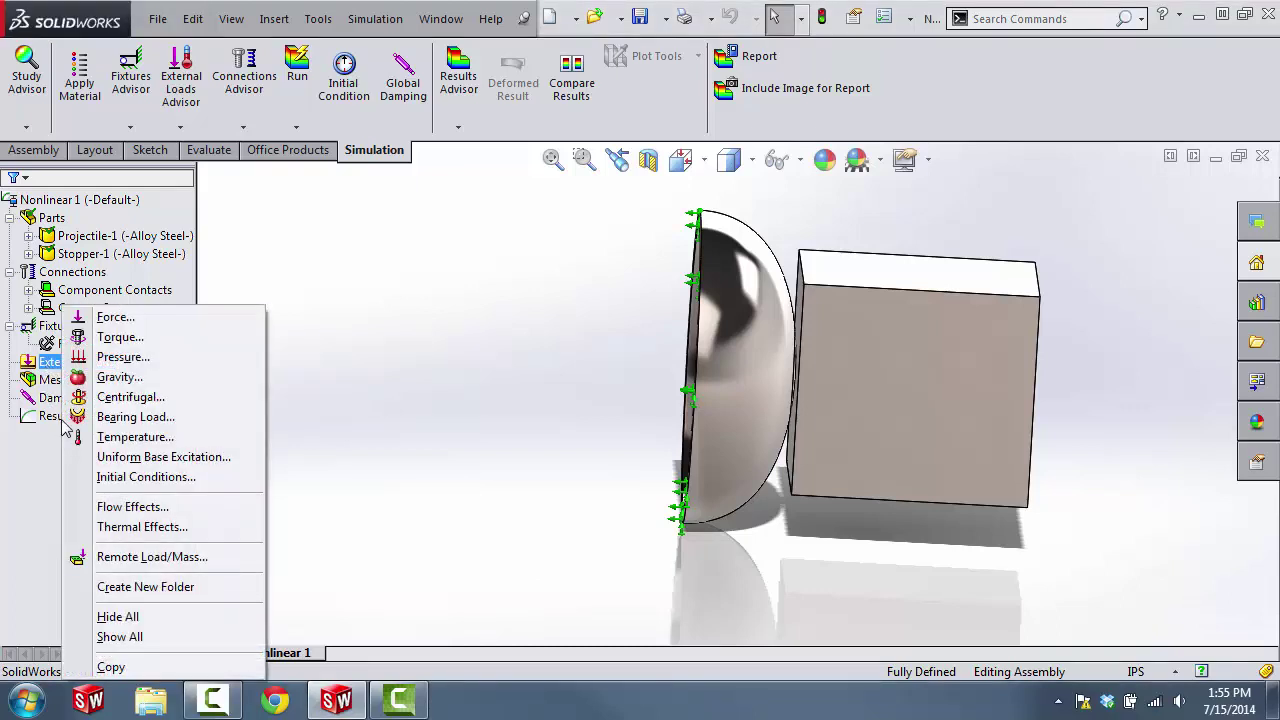
left_click(121, 479)
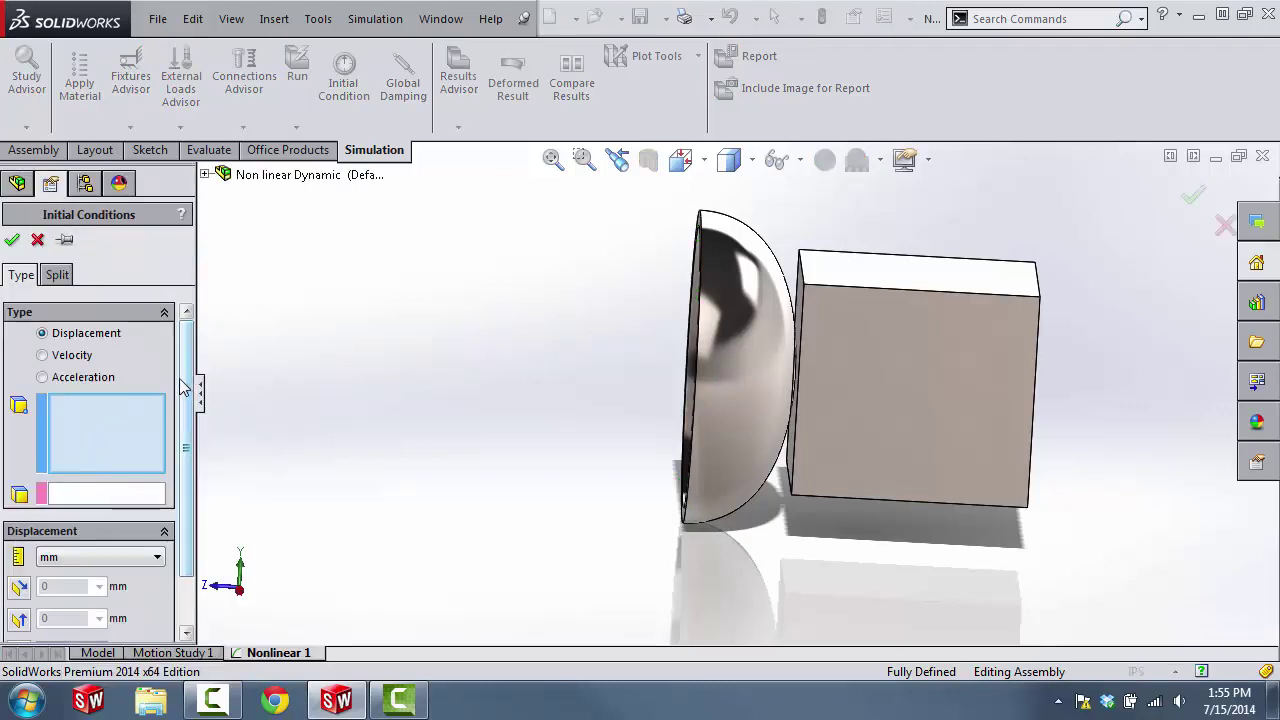
scroll(178, 393, "down", 1)
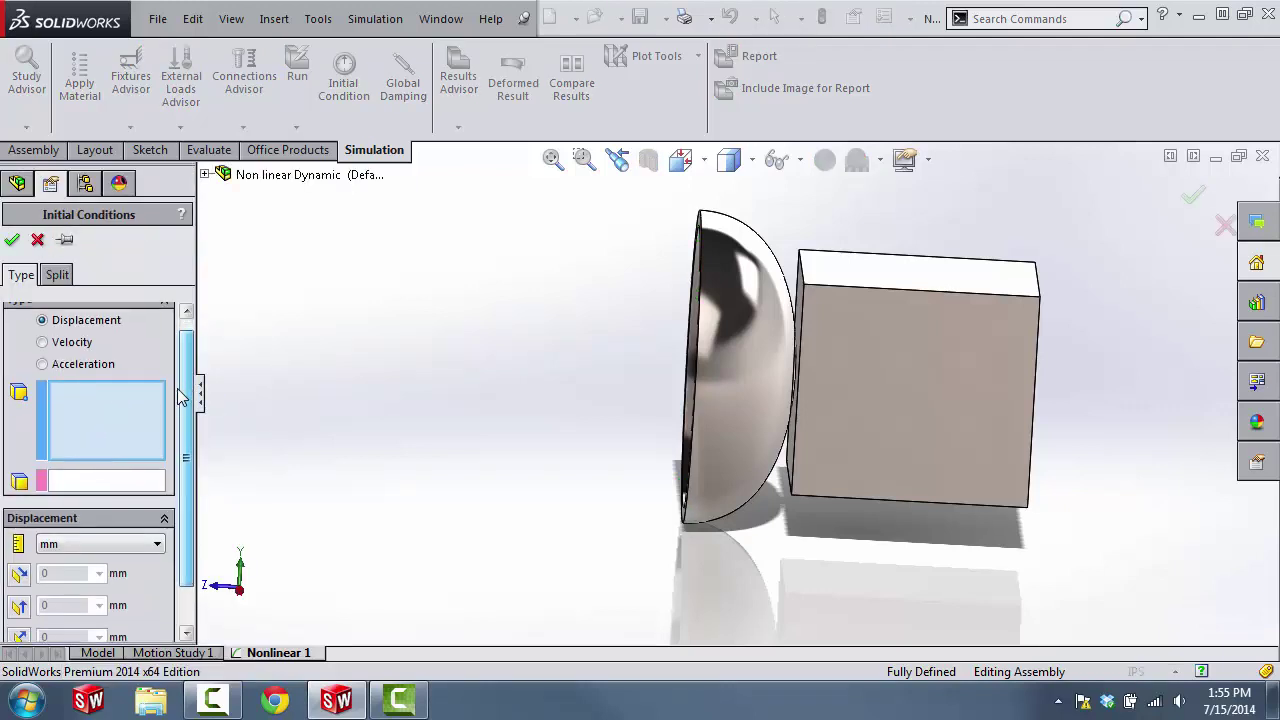
left_click(42, 347)
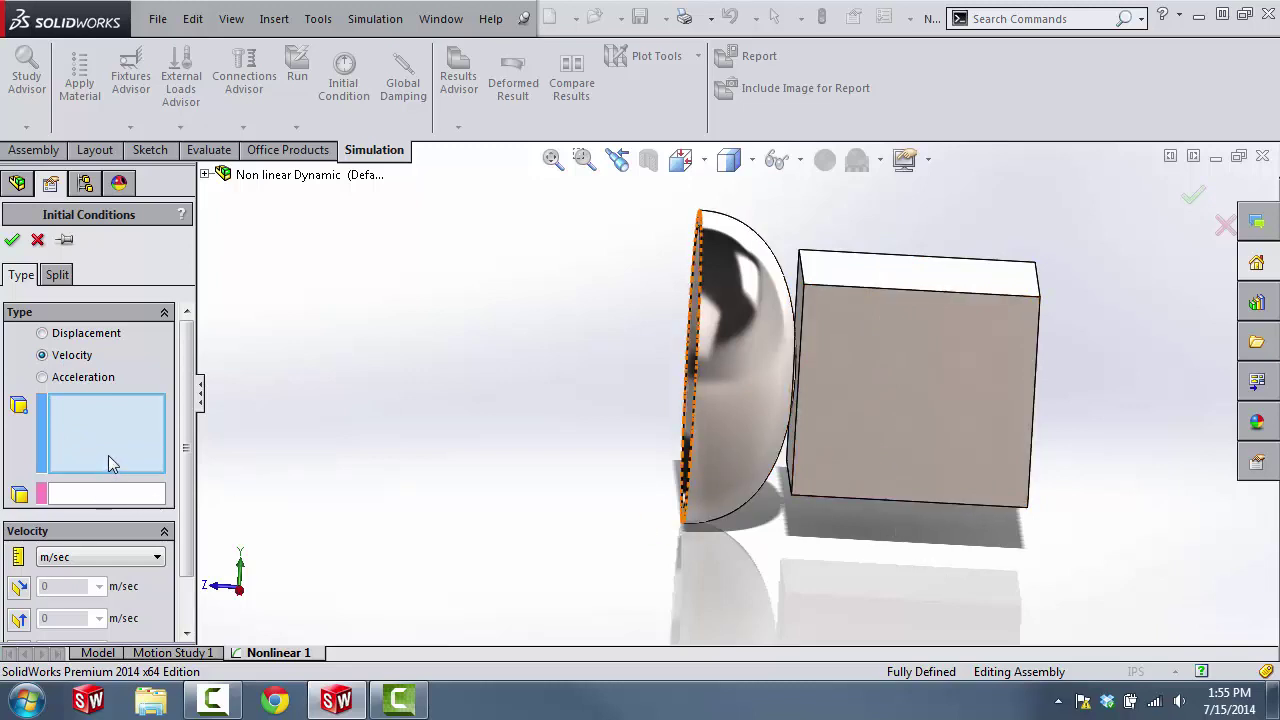
left_click(915, 353)
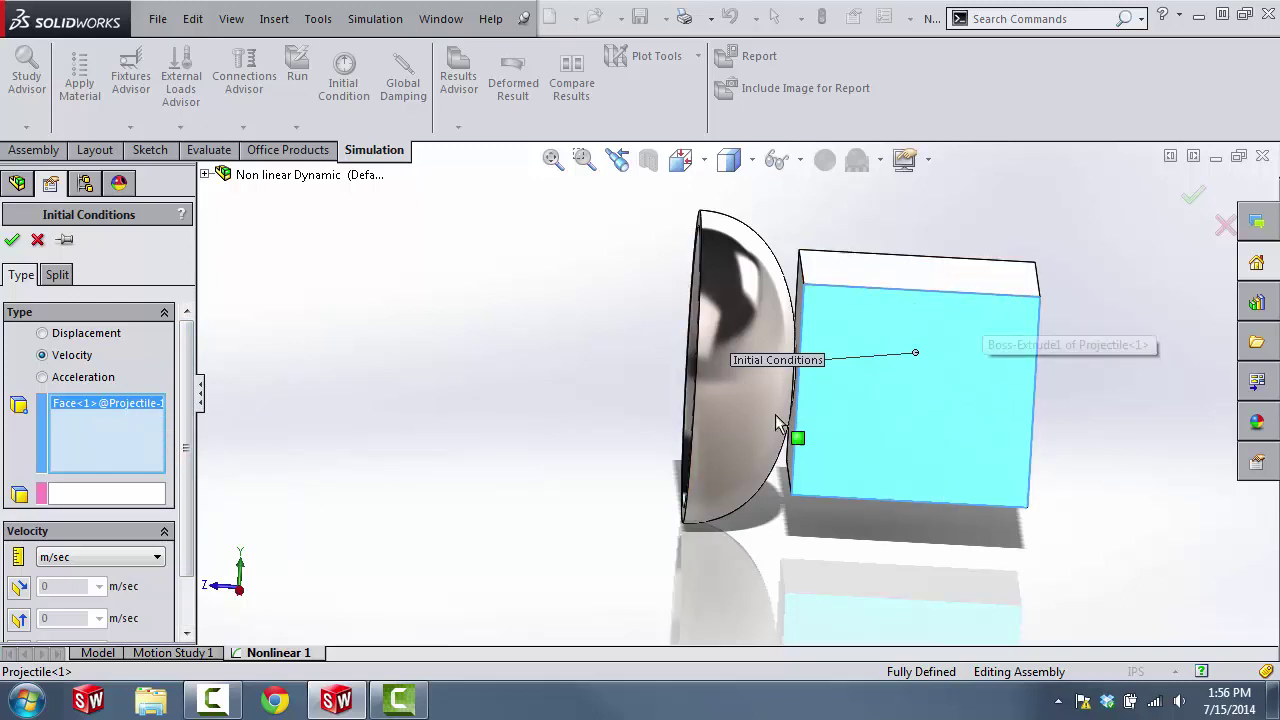
right_click(64, 404)
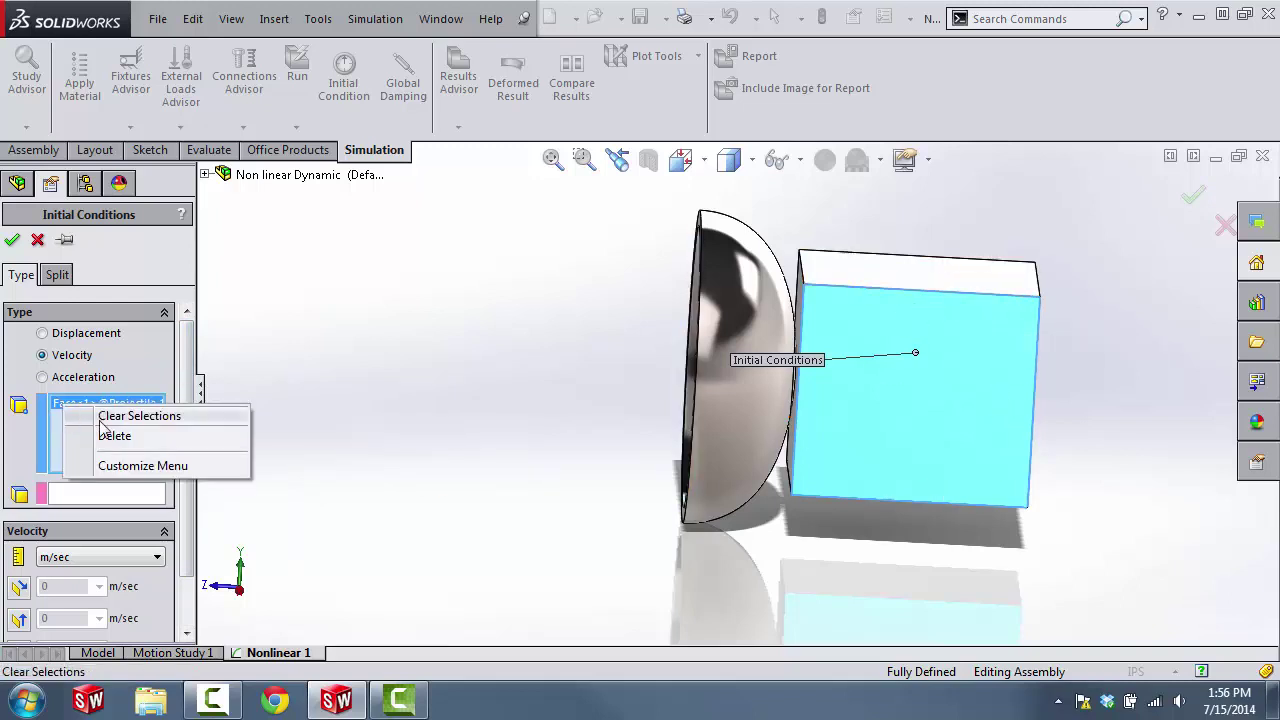
left_click(112, 437)
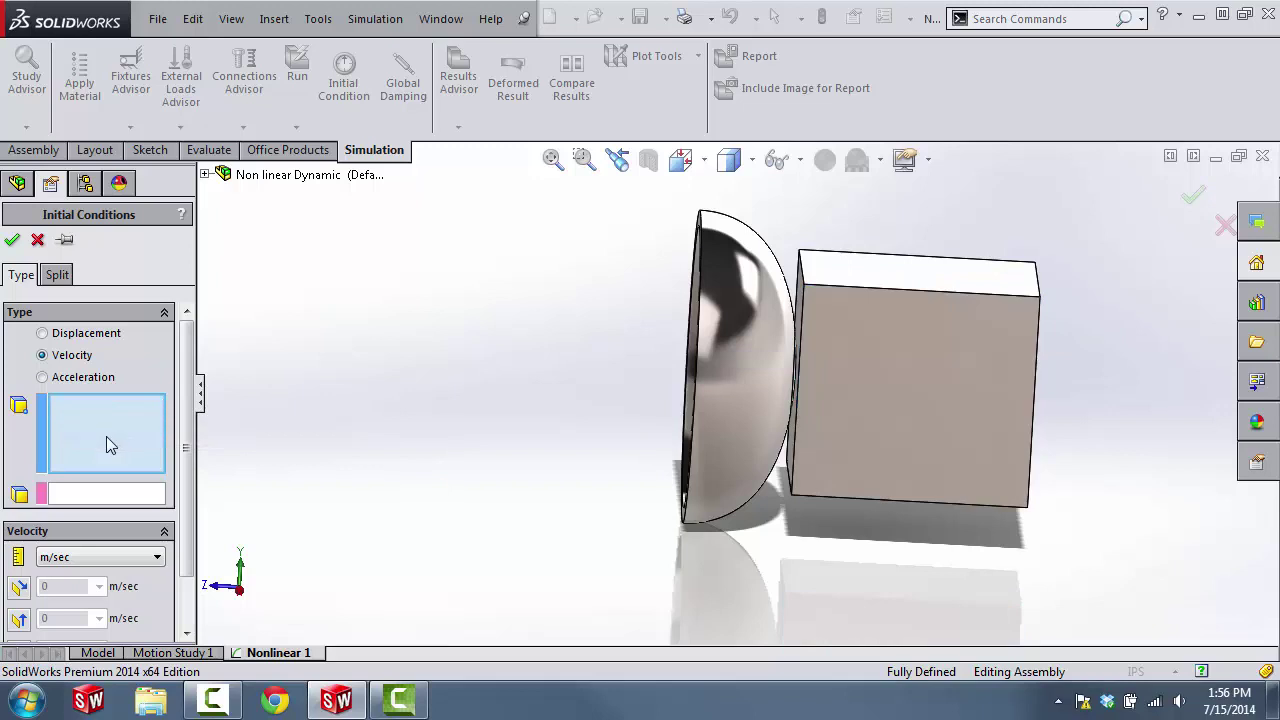
Step: Choose the whole Projectile as the velocity's target and its long lower edge running toward the dome as the direction reference
left_click(205, 176)
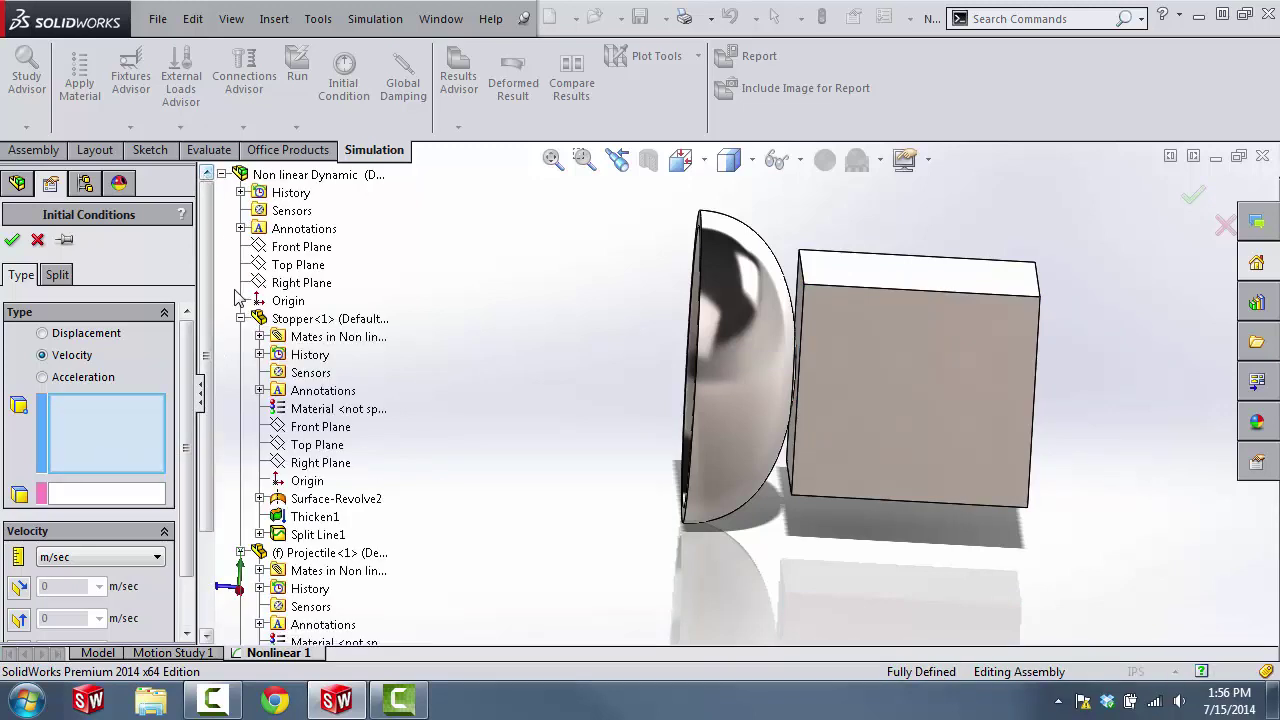
left_click(295, 556)
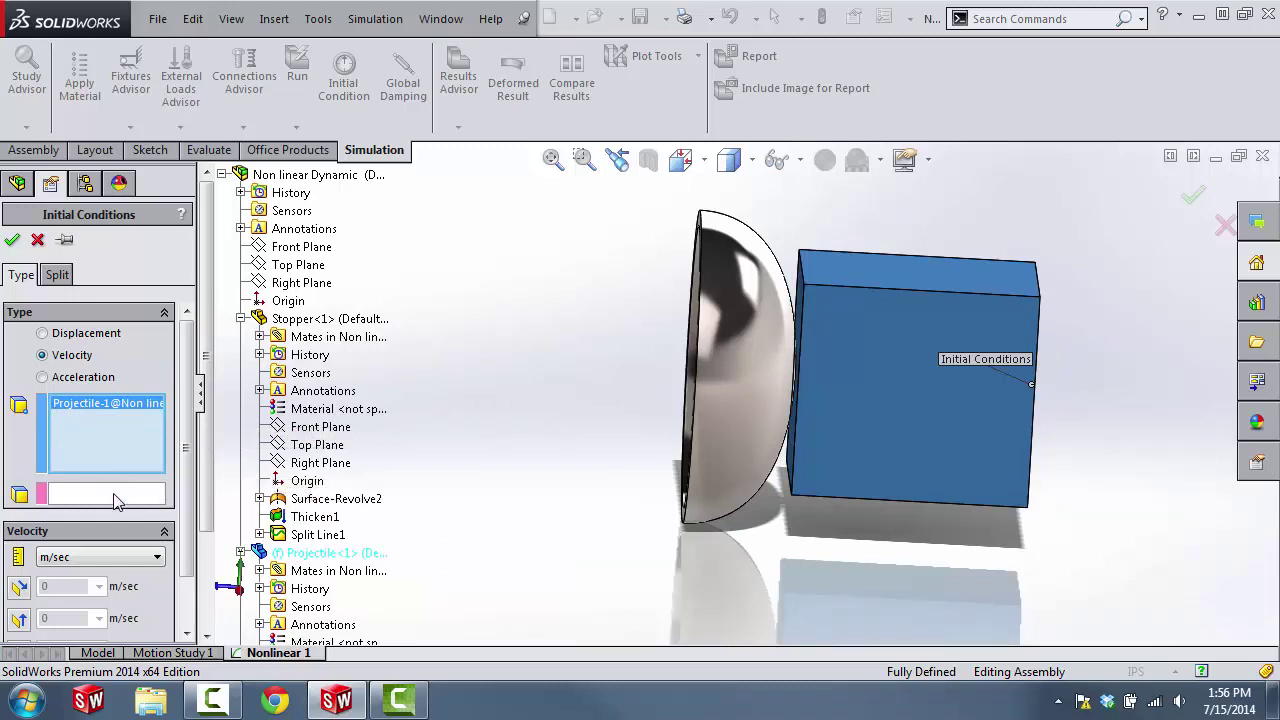
scroll(188, 428, "down", 2)
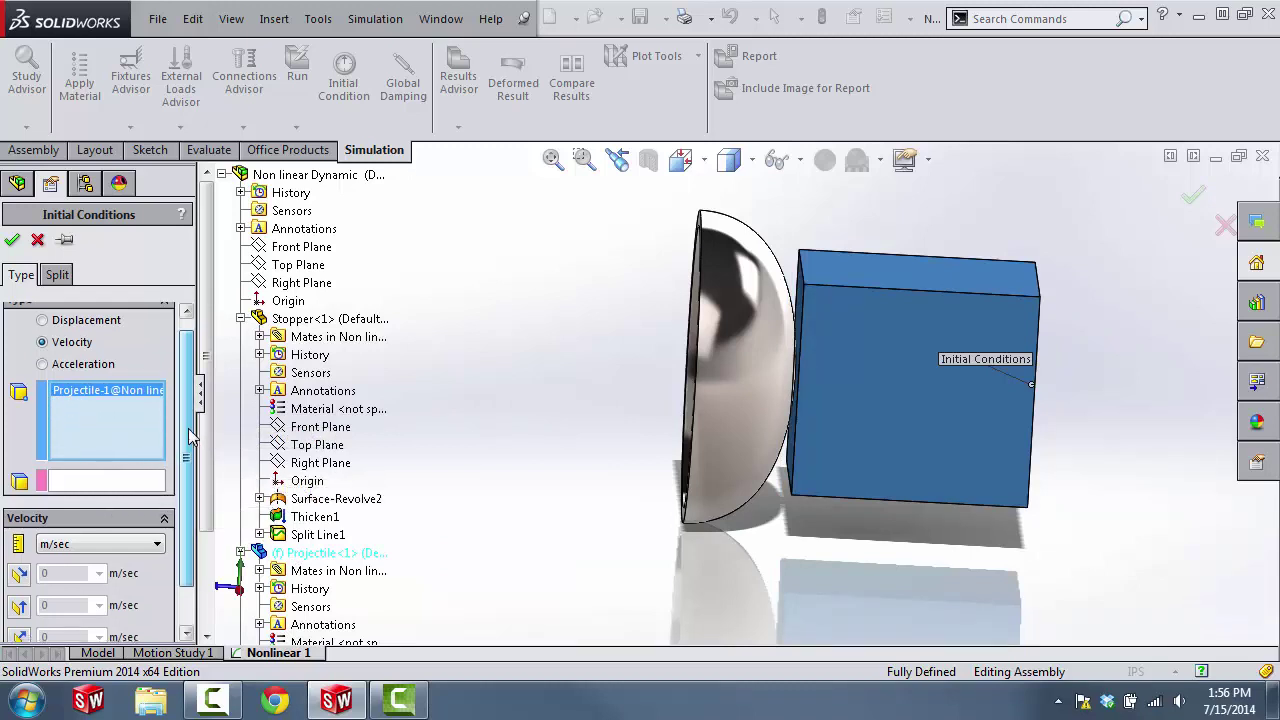
left_click(80, 455)
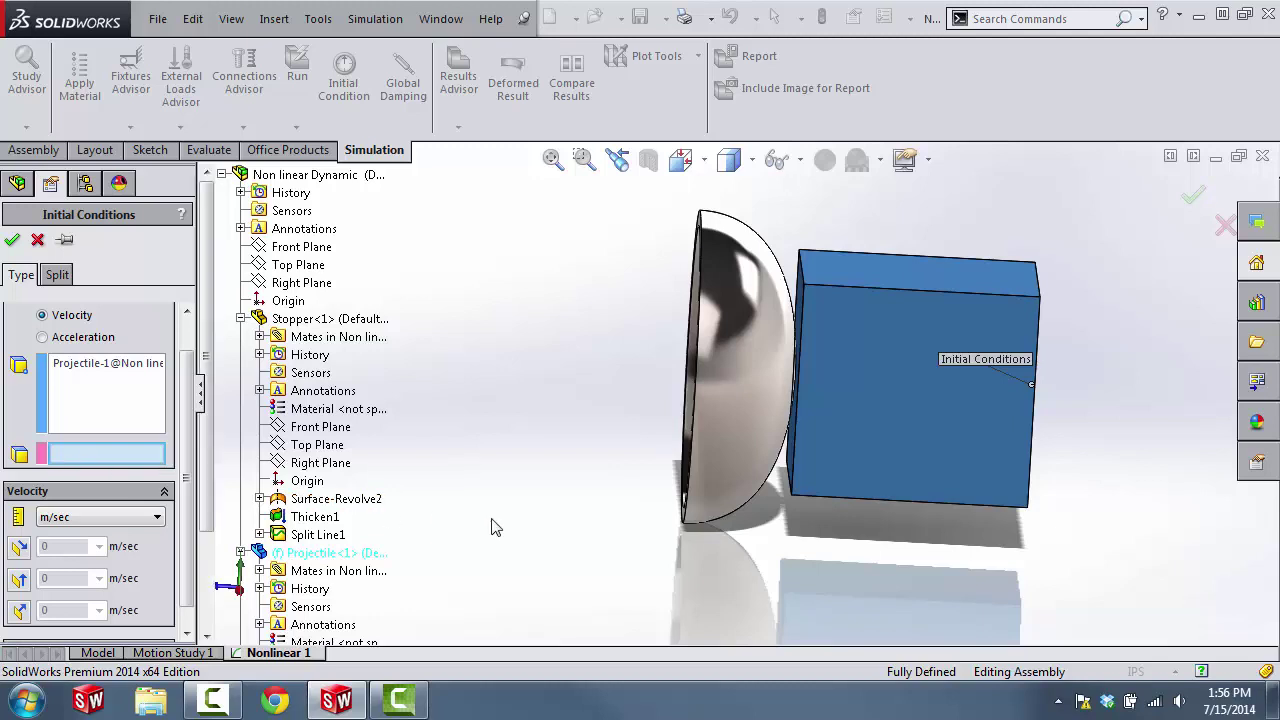
left_click(886, 507)
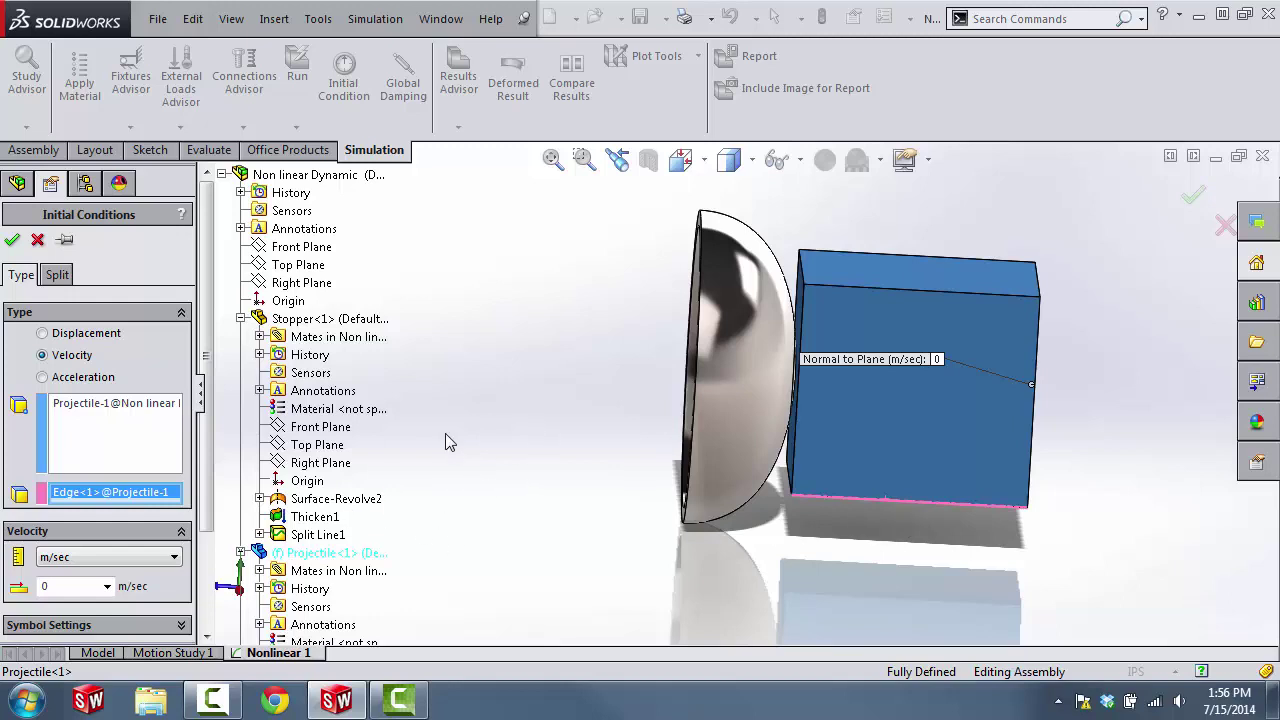
Step: Set the Projectile's initial velocity along the edge to -10 m/sec and accept the initial condition
left_click(132, 437)
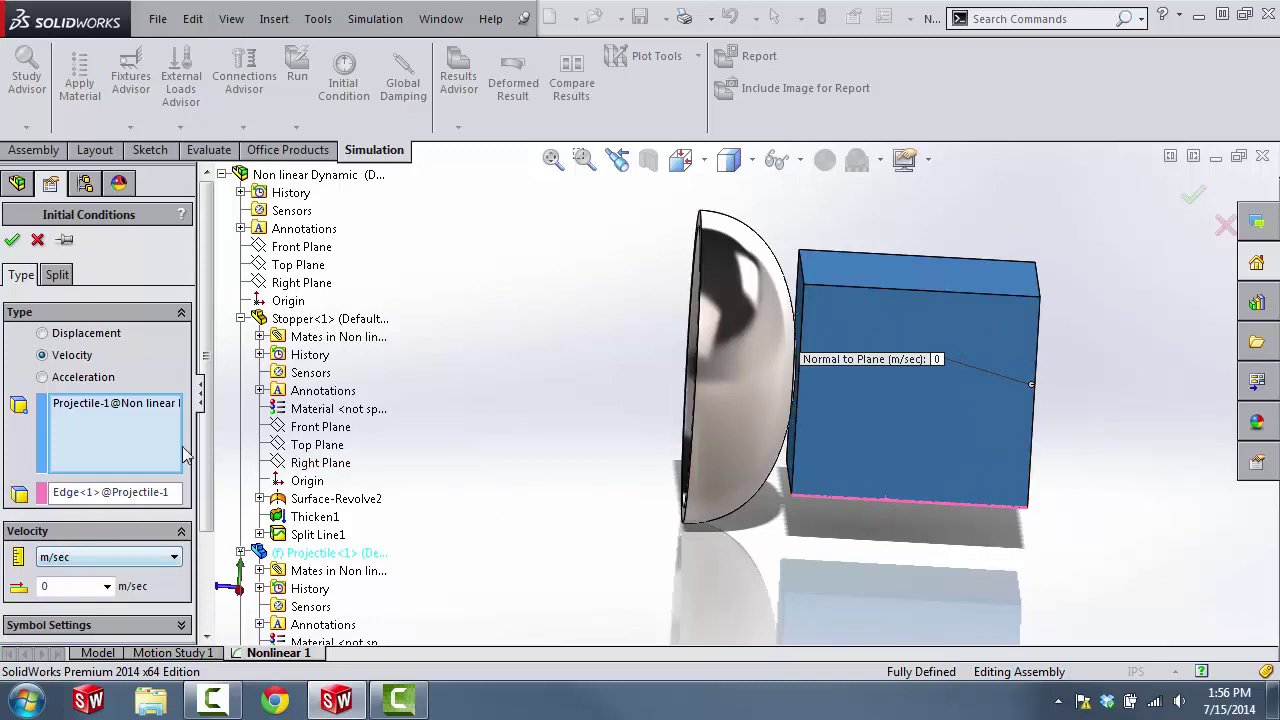
scroll(210, 400, "down", 3)
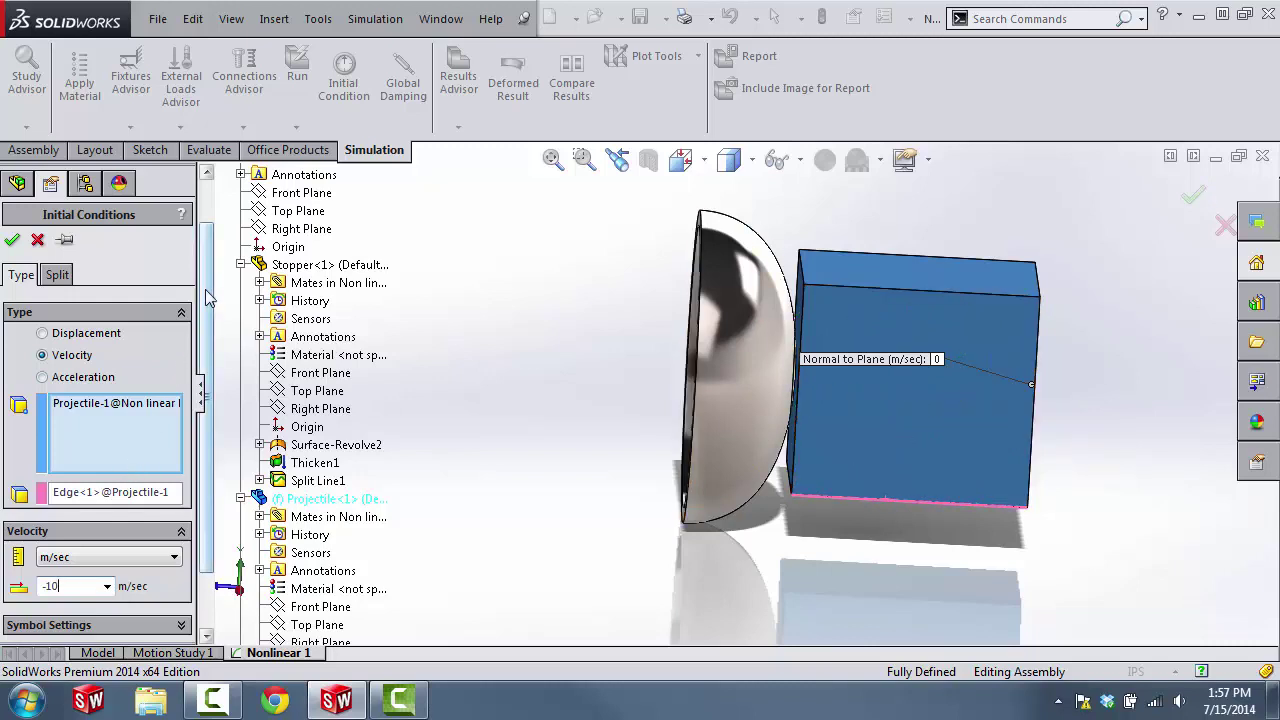
left_click_drag(208, 297, 206, 333)
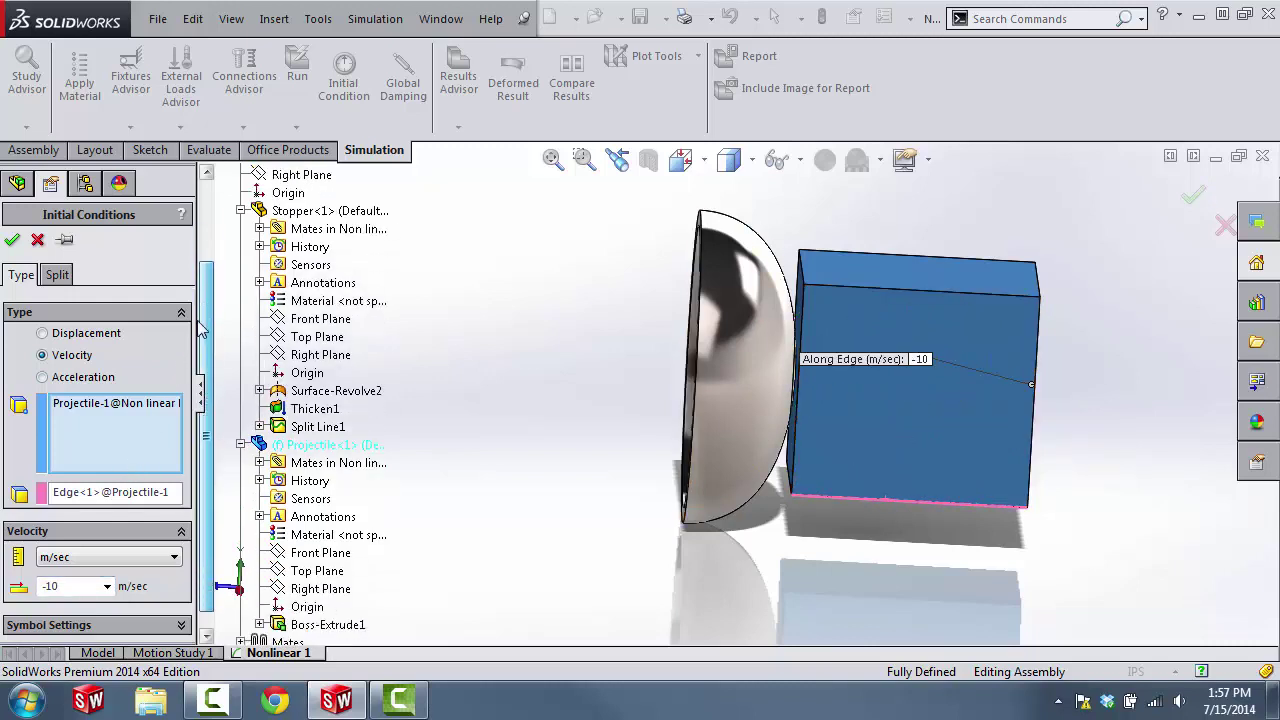
left_click(13, 242)
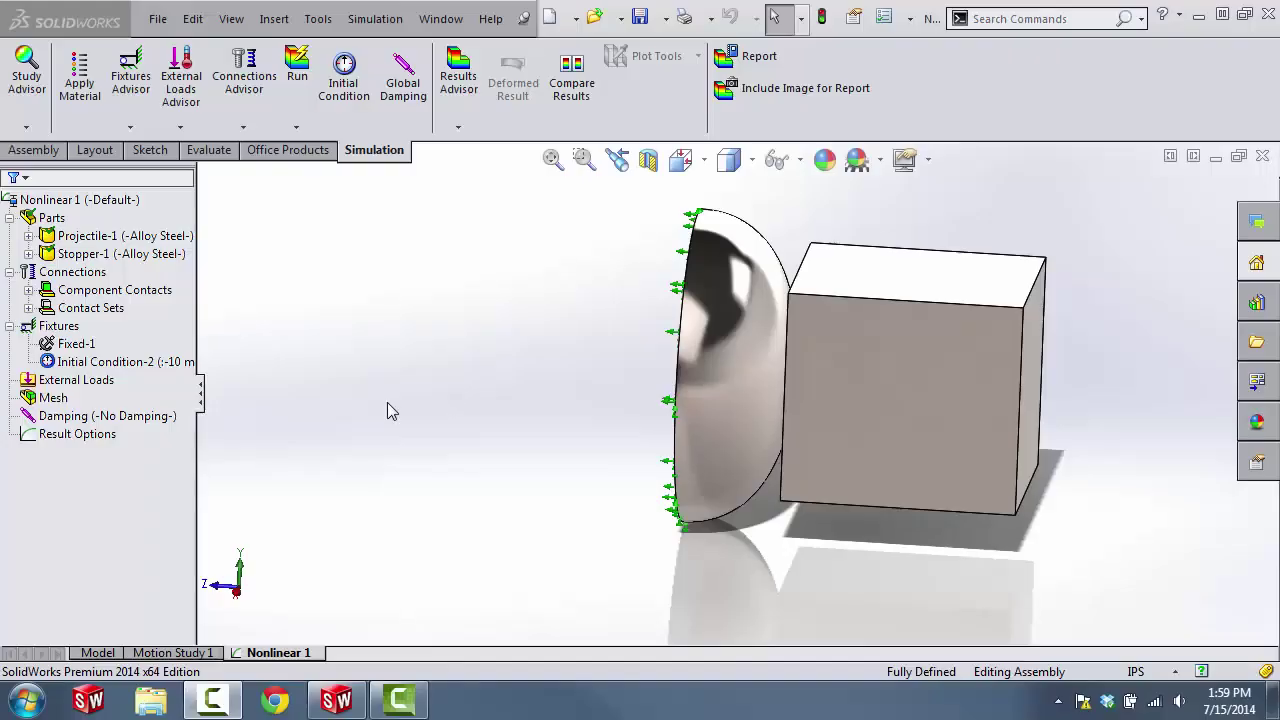
Step: Define Rayleigh damping for the study with an alpha coefficient of 0.02 and a beta coefficient of 0.04
left_click(118, 417)
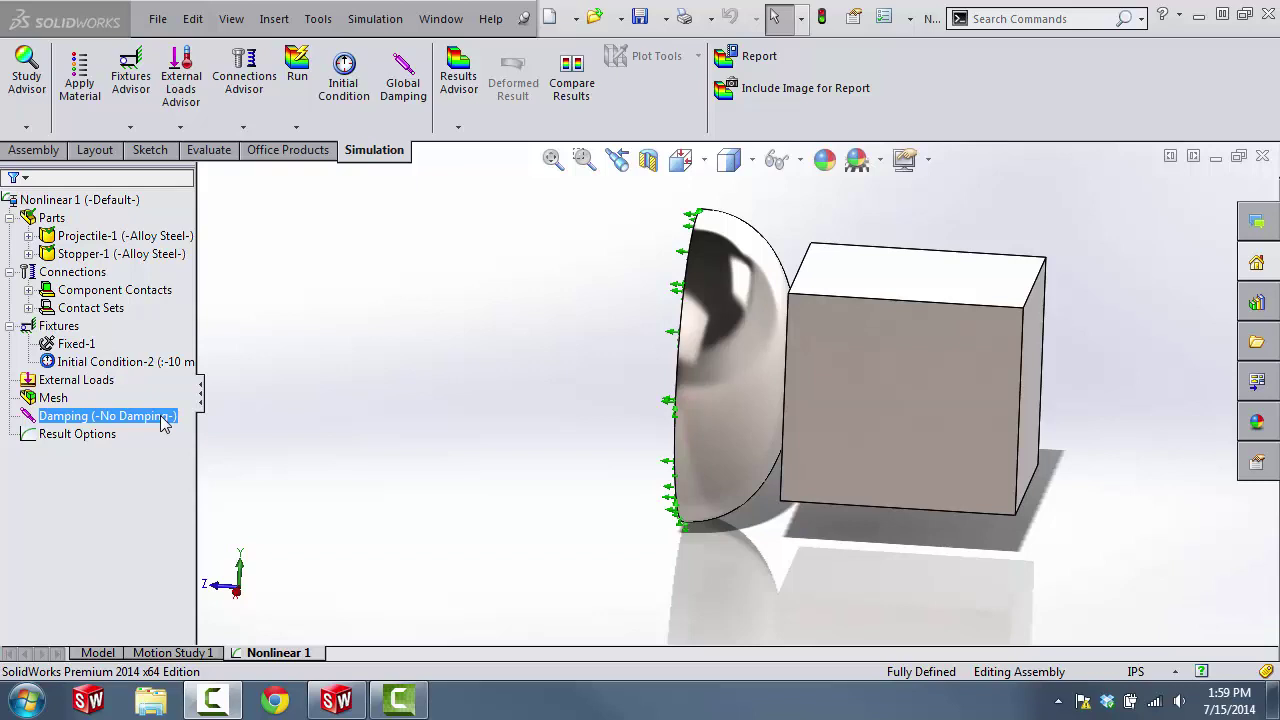
right_click(57, 425)
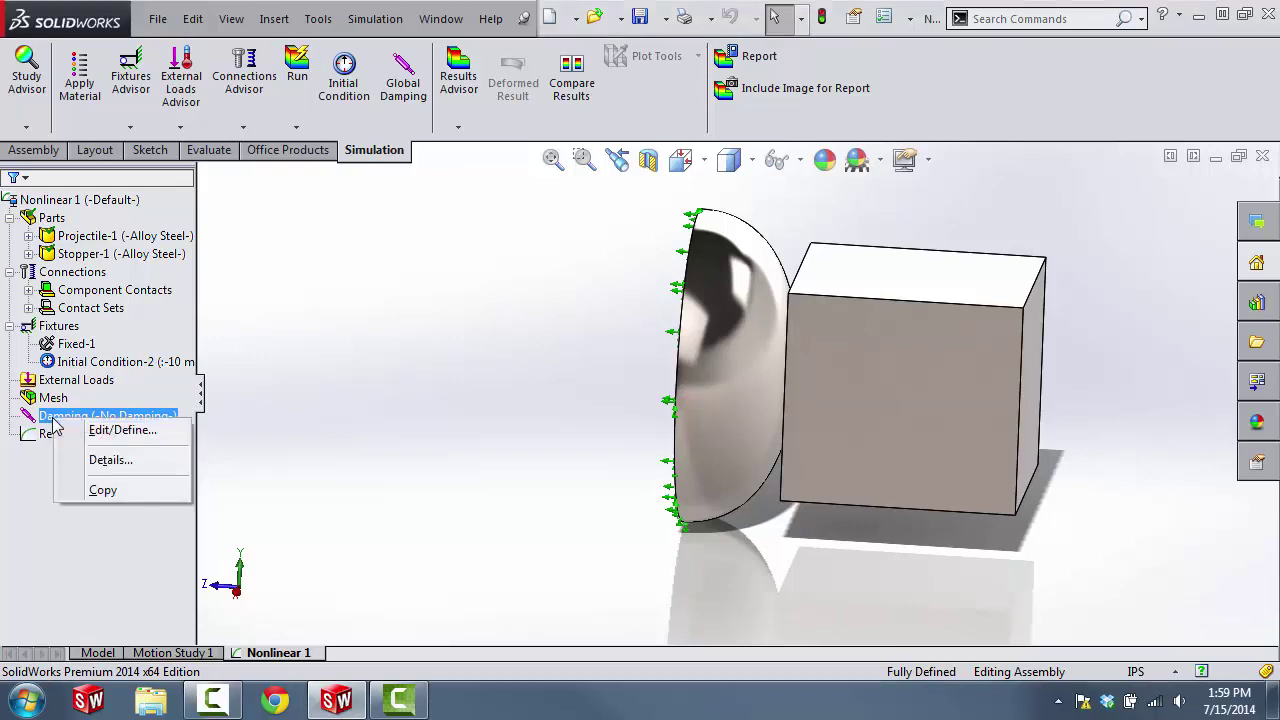
left_click(110, 430)
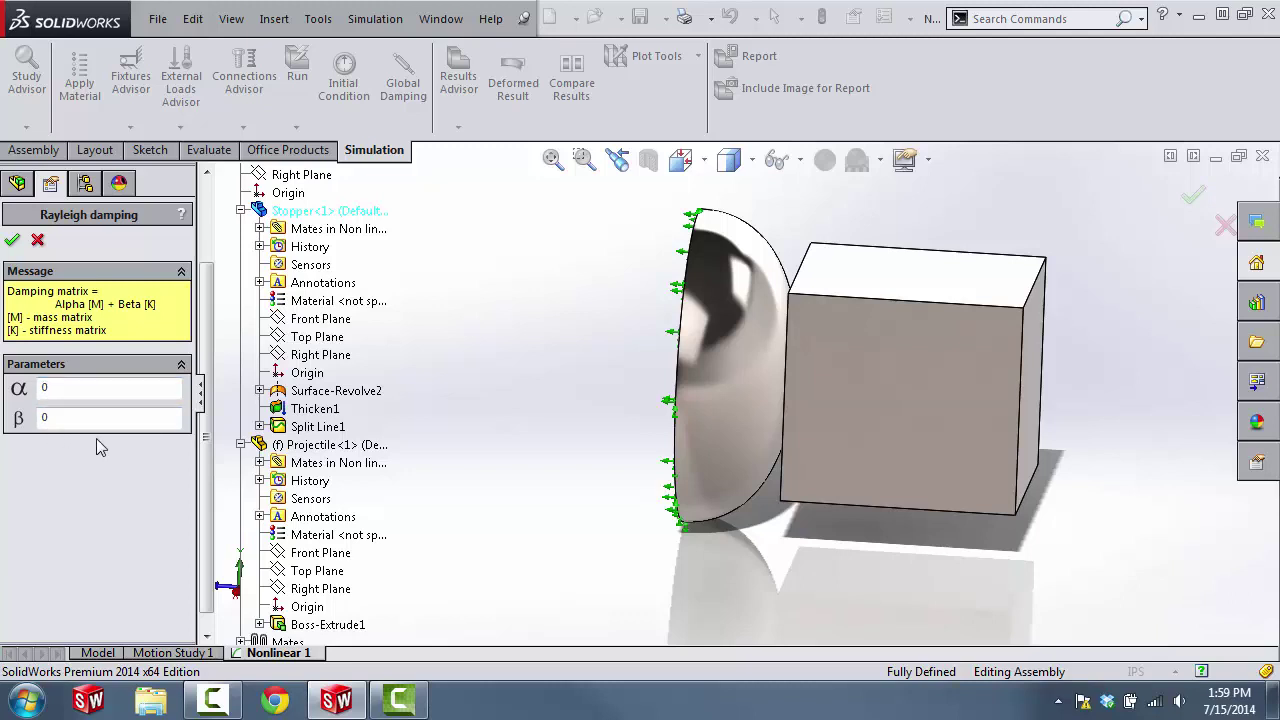
key("f")
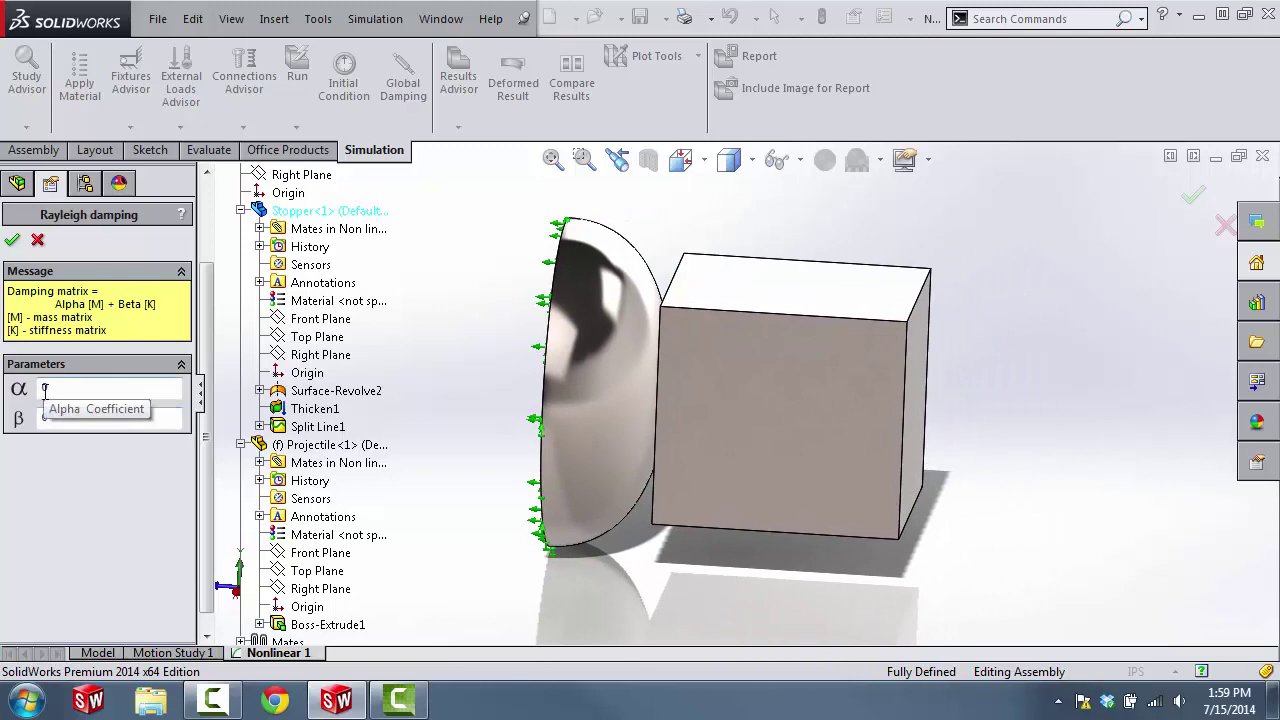
left_click_drag(57, 388, 34, 387)
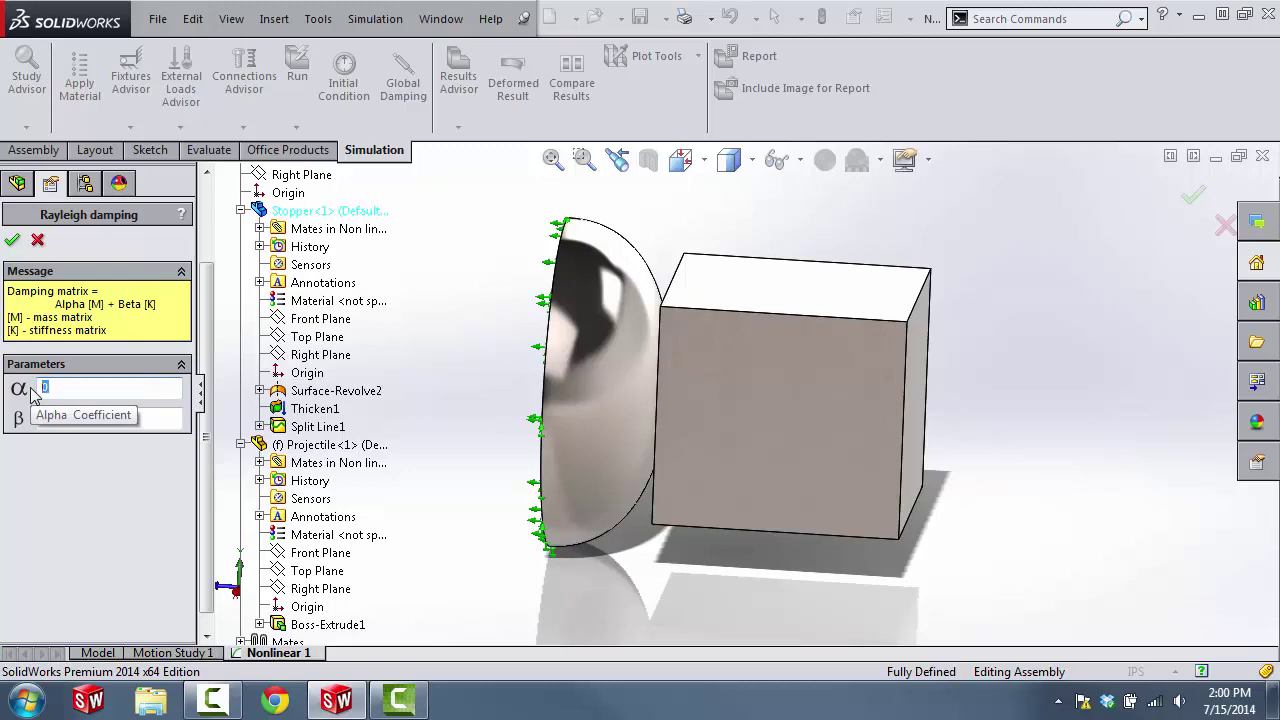
type(".02")
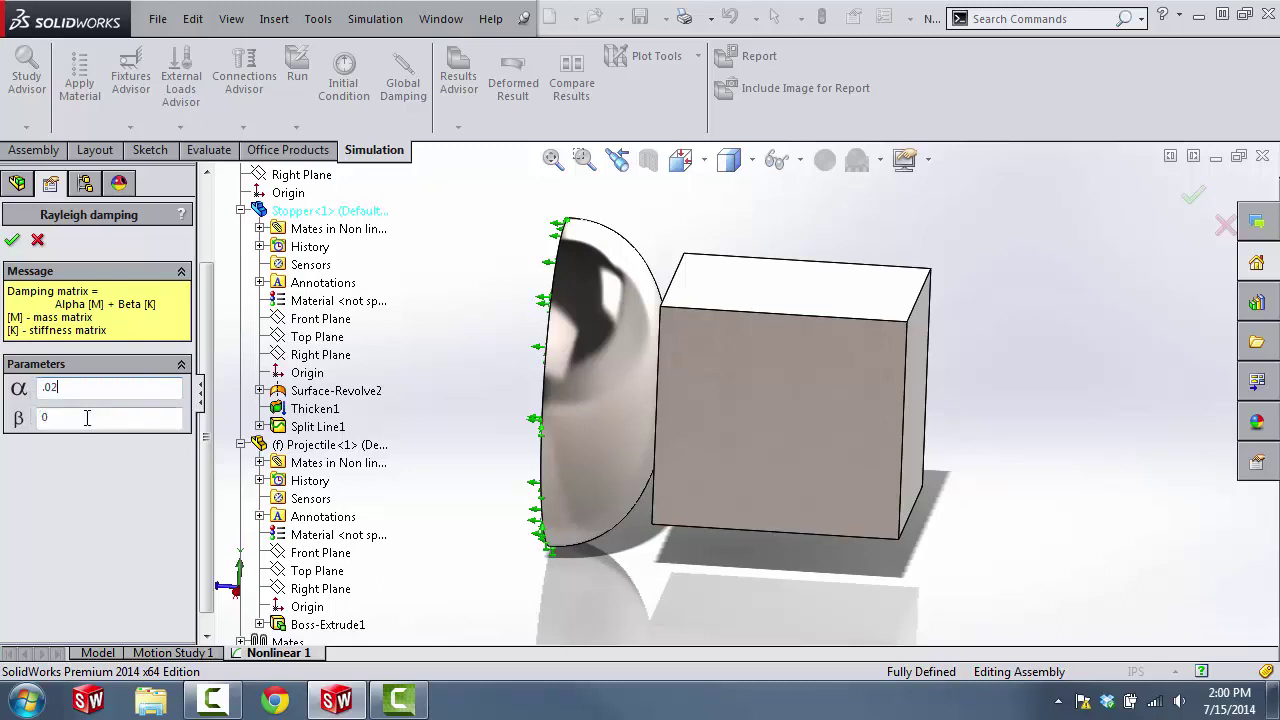
left_click_drag(86, 420, 37, 418)
left_click(41, 390)
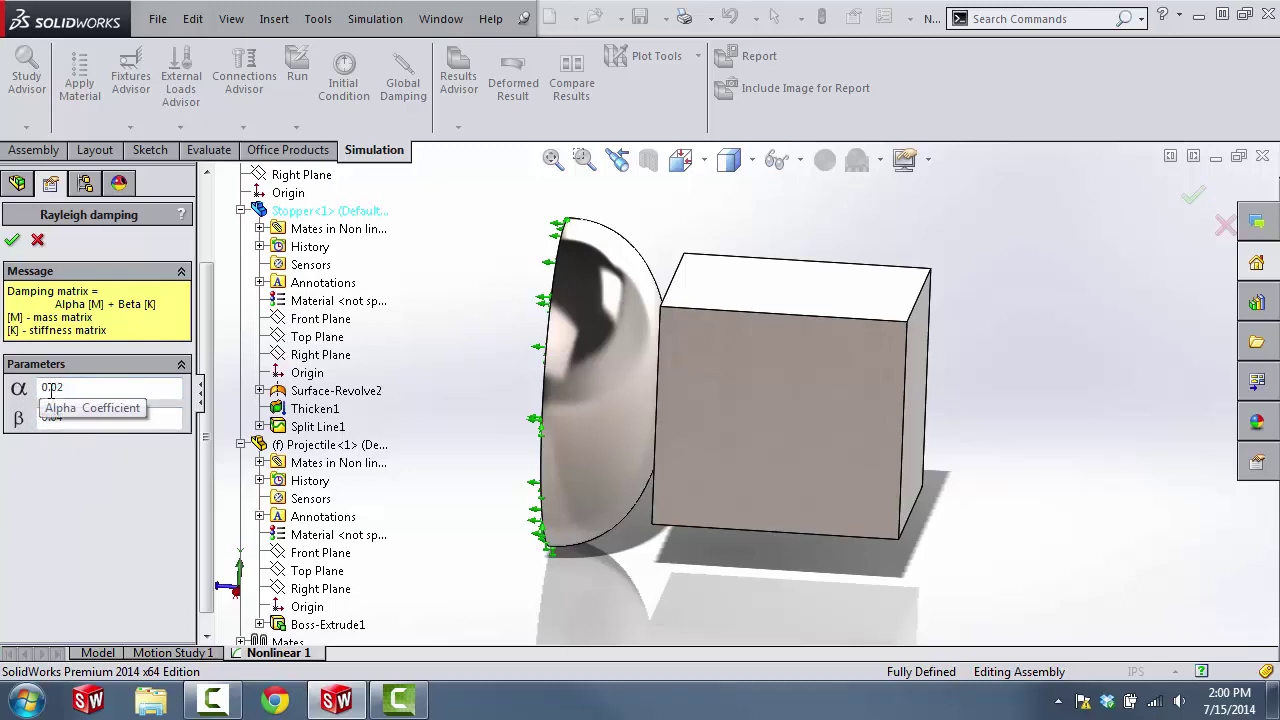
left_click(44, 417)
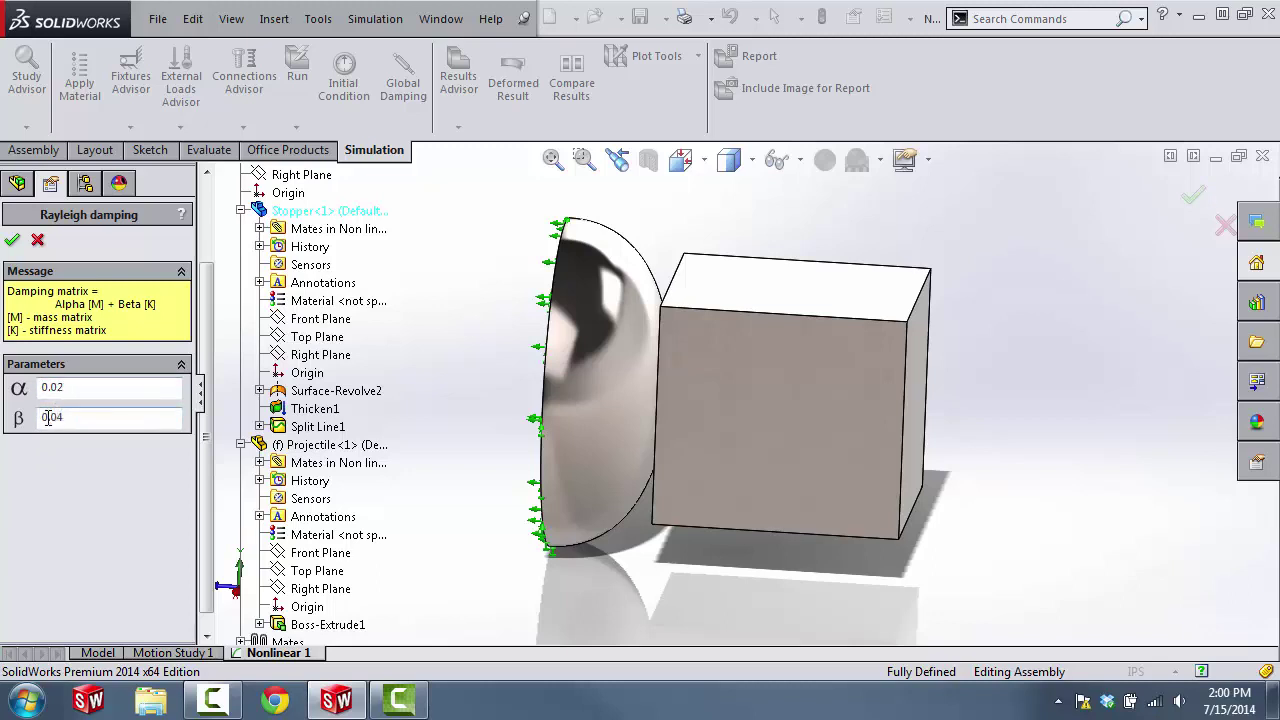
left_click(13, 241)
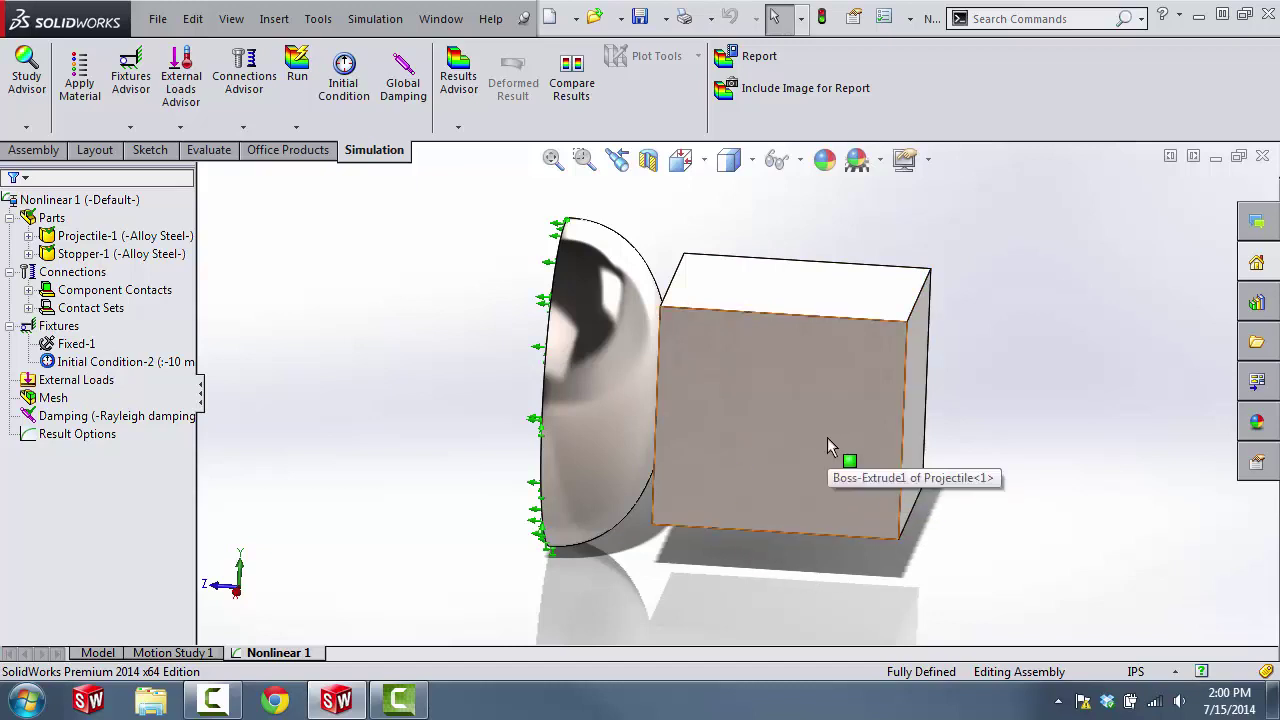
middle_click_drag(820, 453, 737, 449)
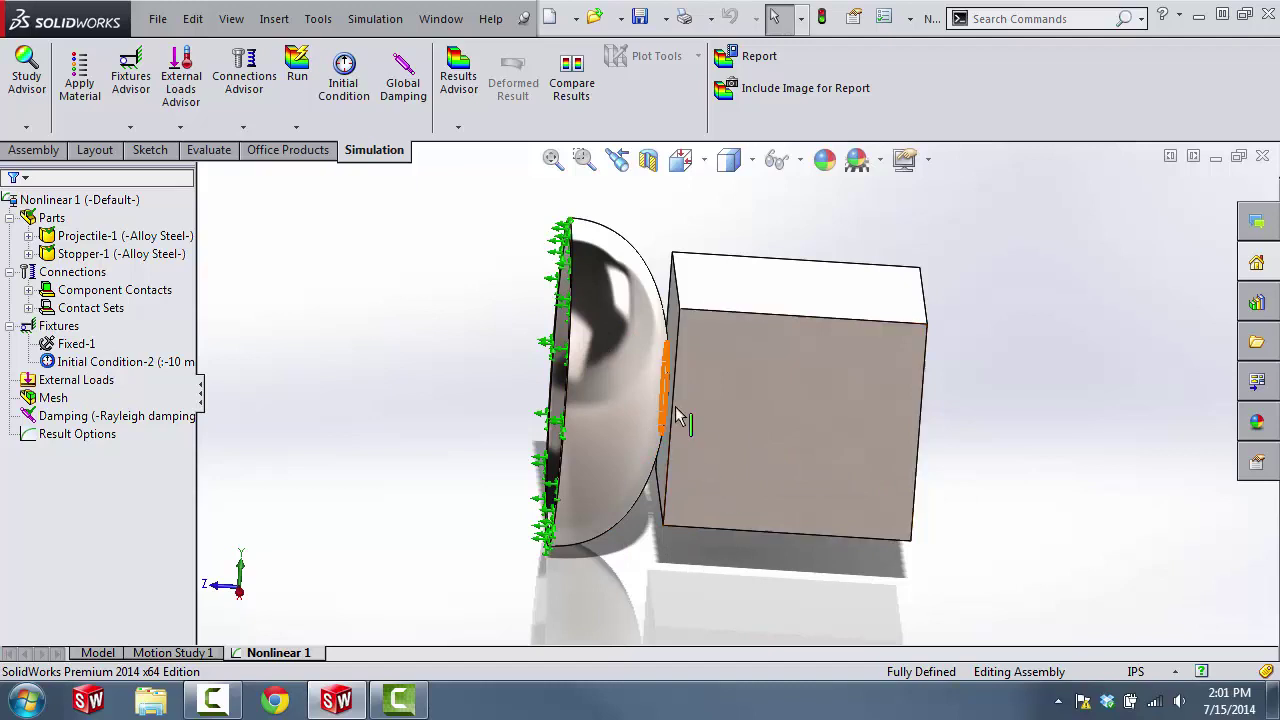
middle_click_drag(708, 558, 592, 406)
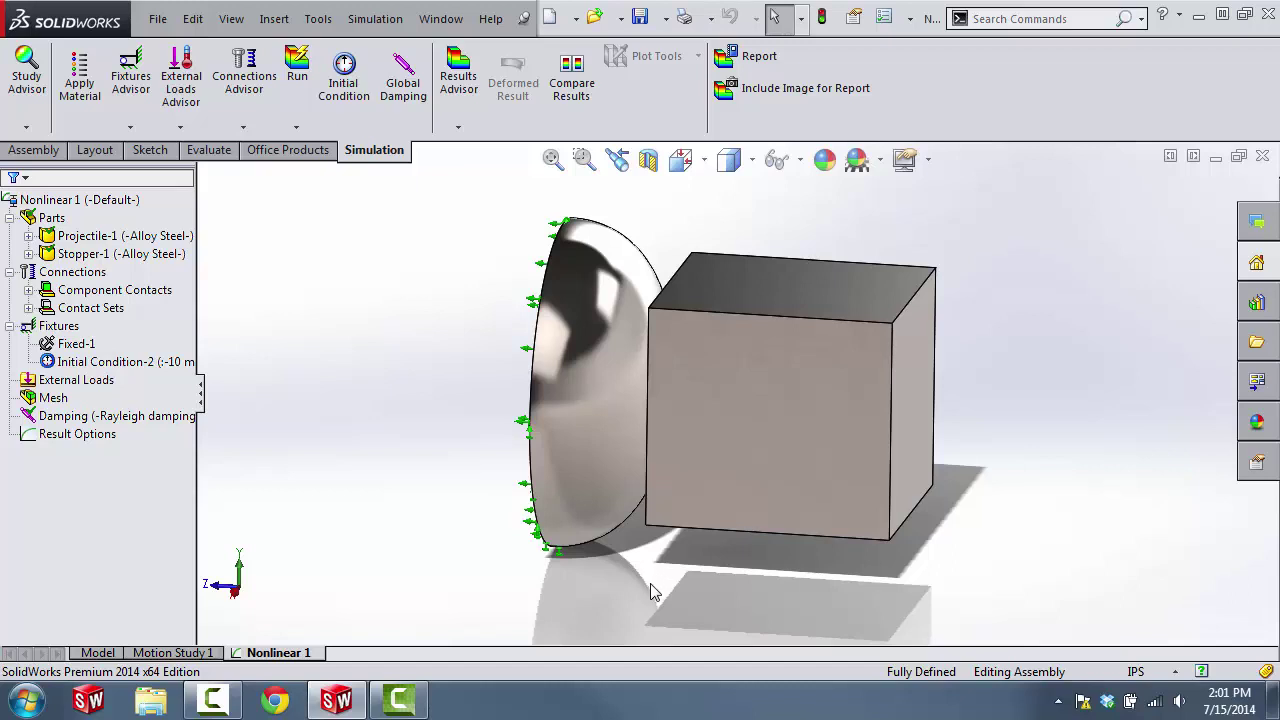
middle_click_drag(651, 594, 656, 616)
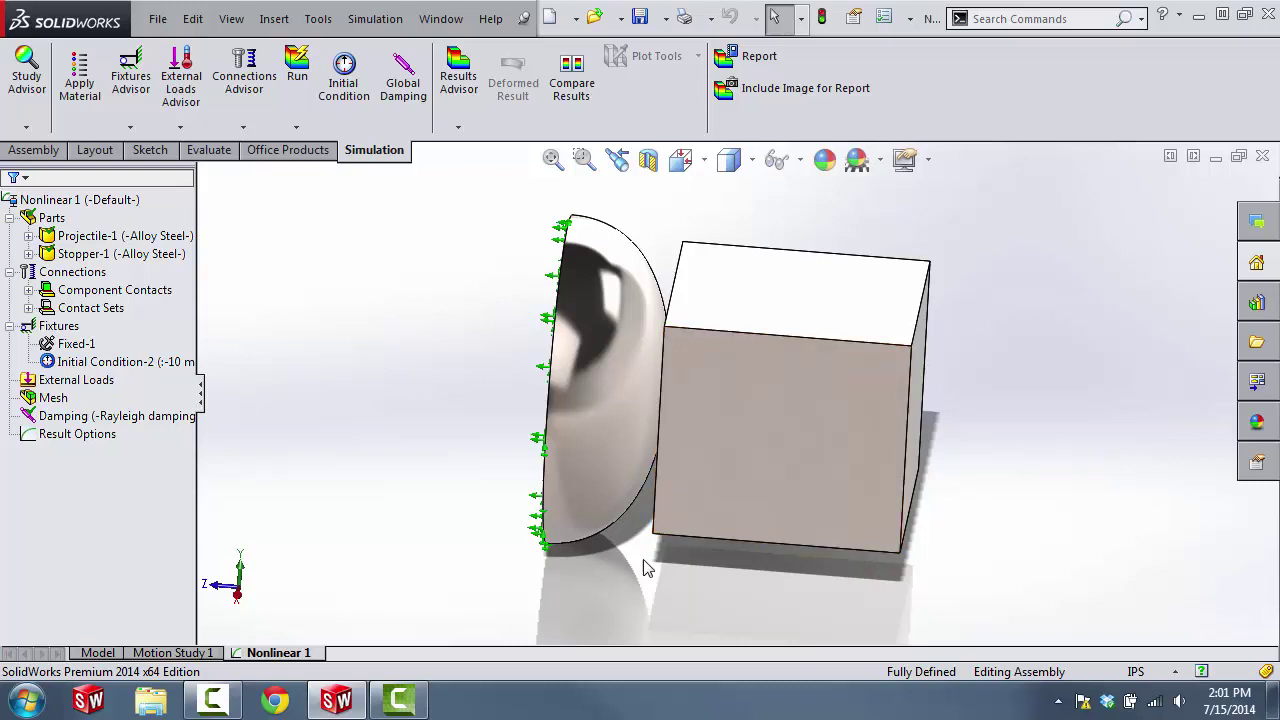
middle_click_drag(615, 613, 630, 570)
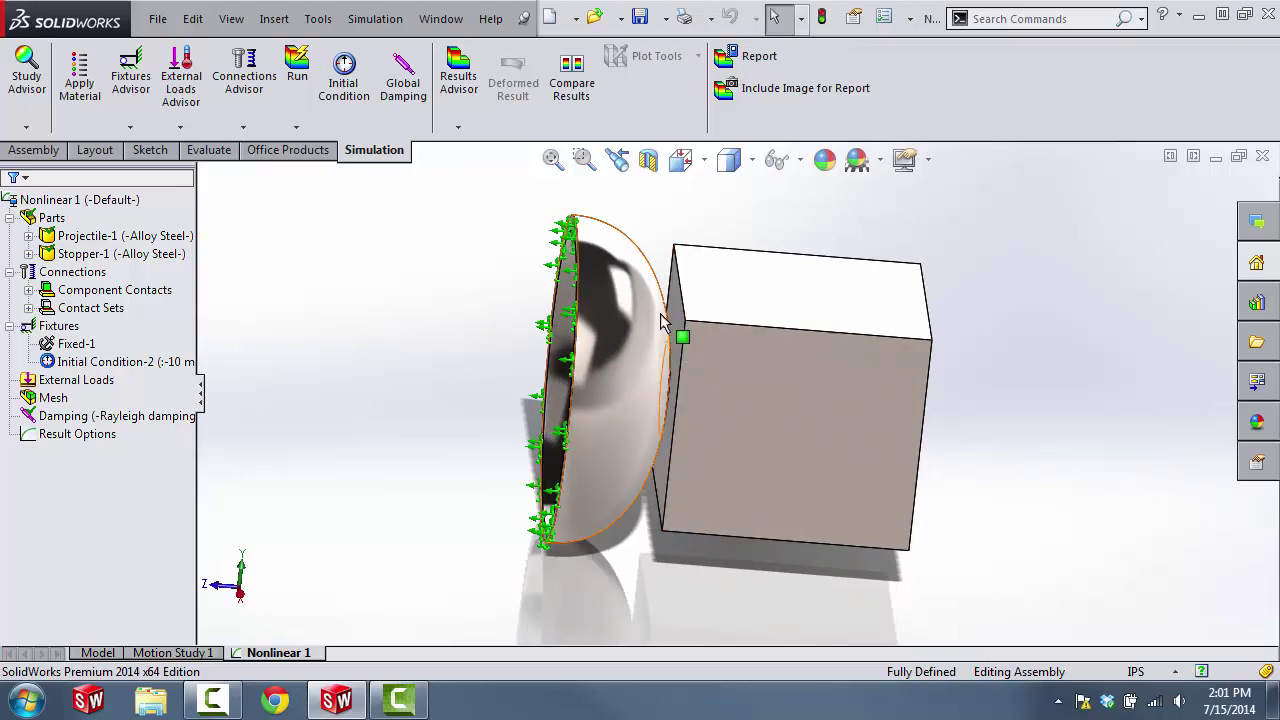
middle_click_drag(680, 343, 584, 318)
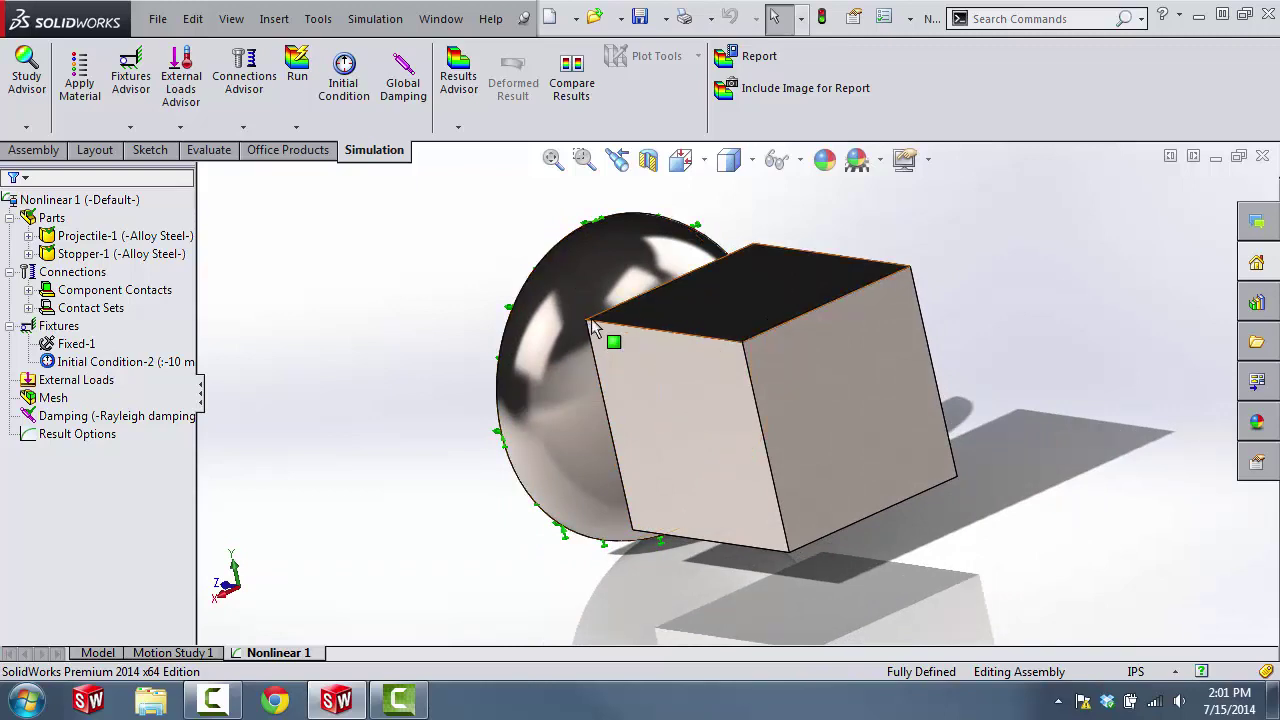
middle_click_drag(571, 634, 510, 547)
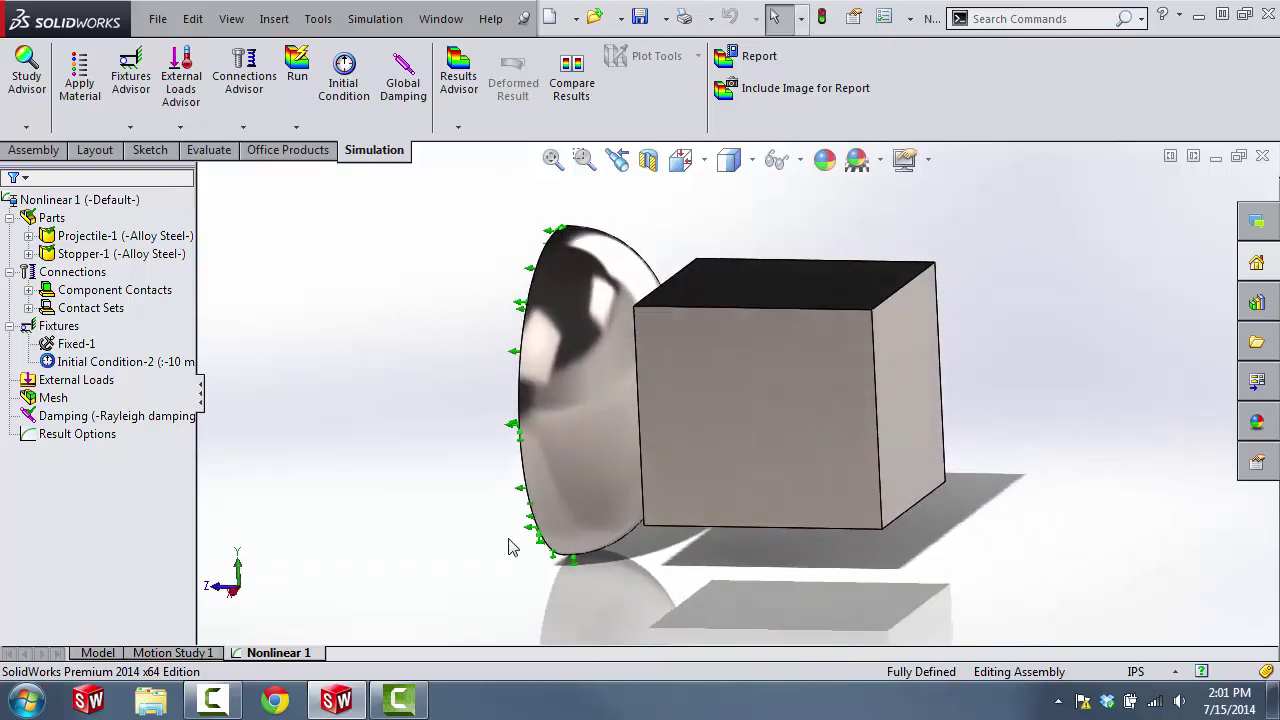
Step: Start an advanced Use Reference Geometry fixture and remove the Stopper's rim face from its selection
left_click(60, 327)
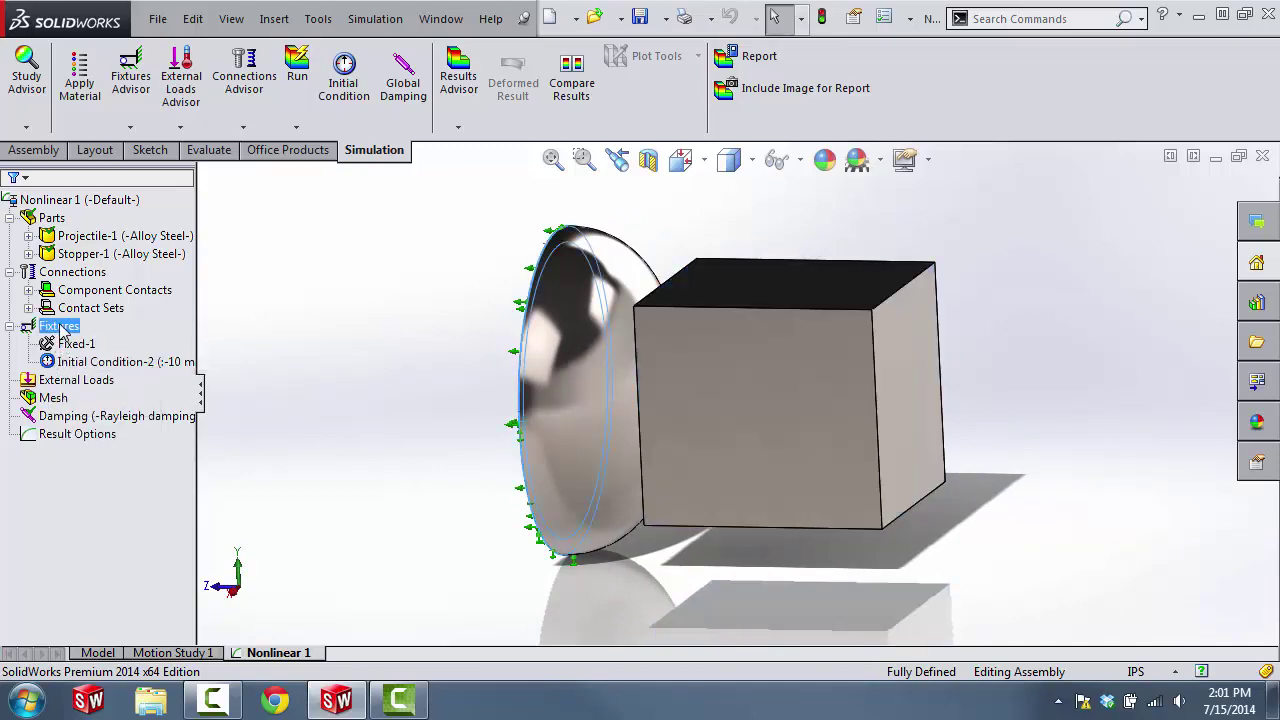
right_click(62, 330)
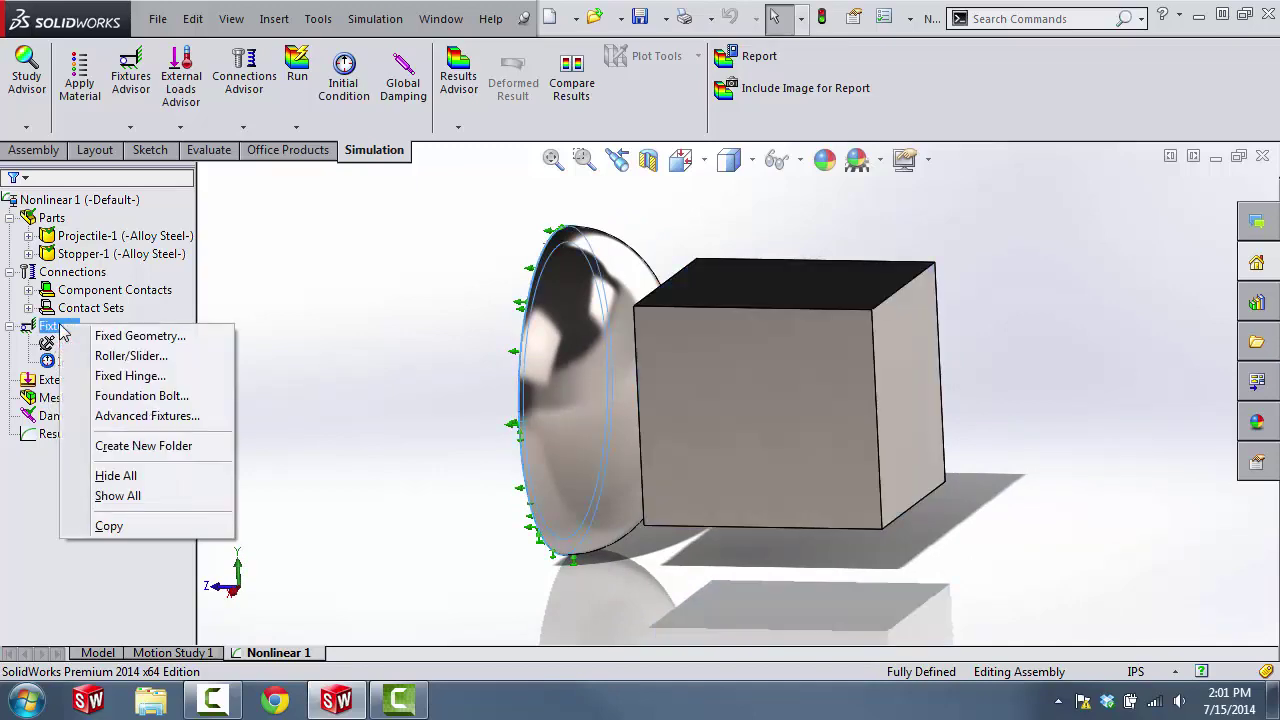
left_click(121, 418)
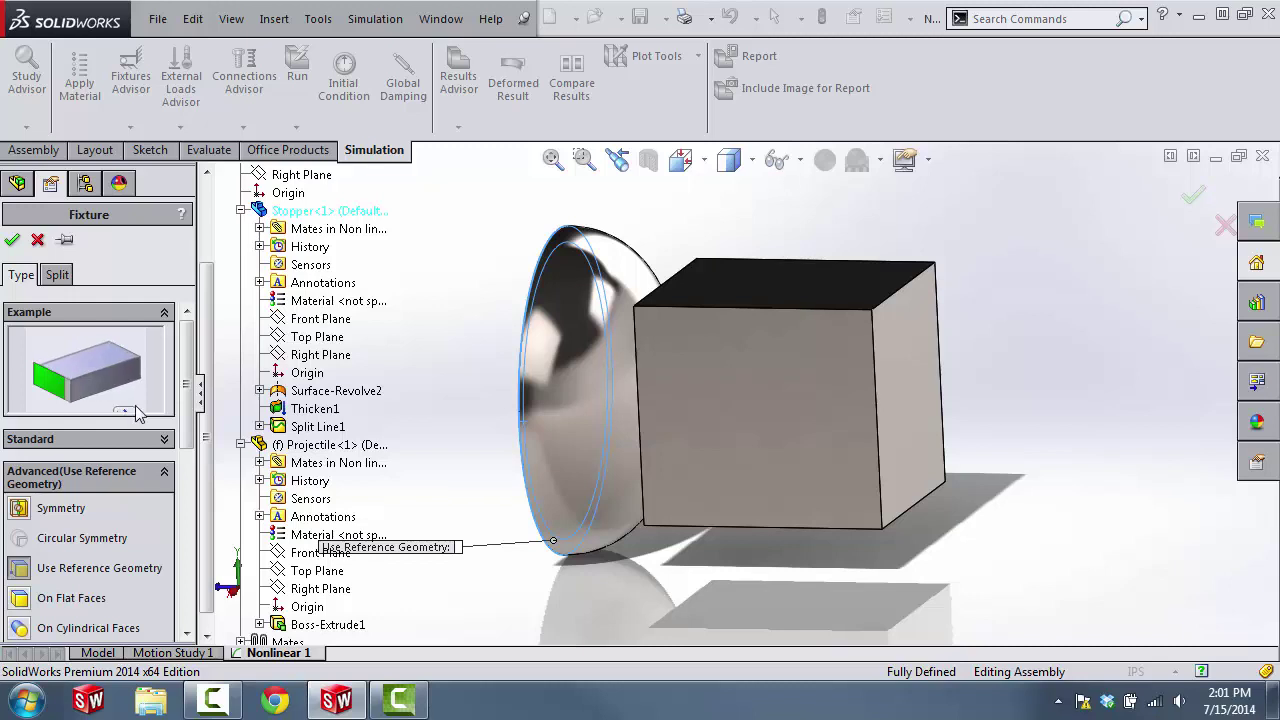
scroll(186, 348, "down", 5)
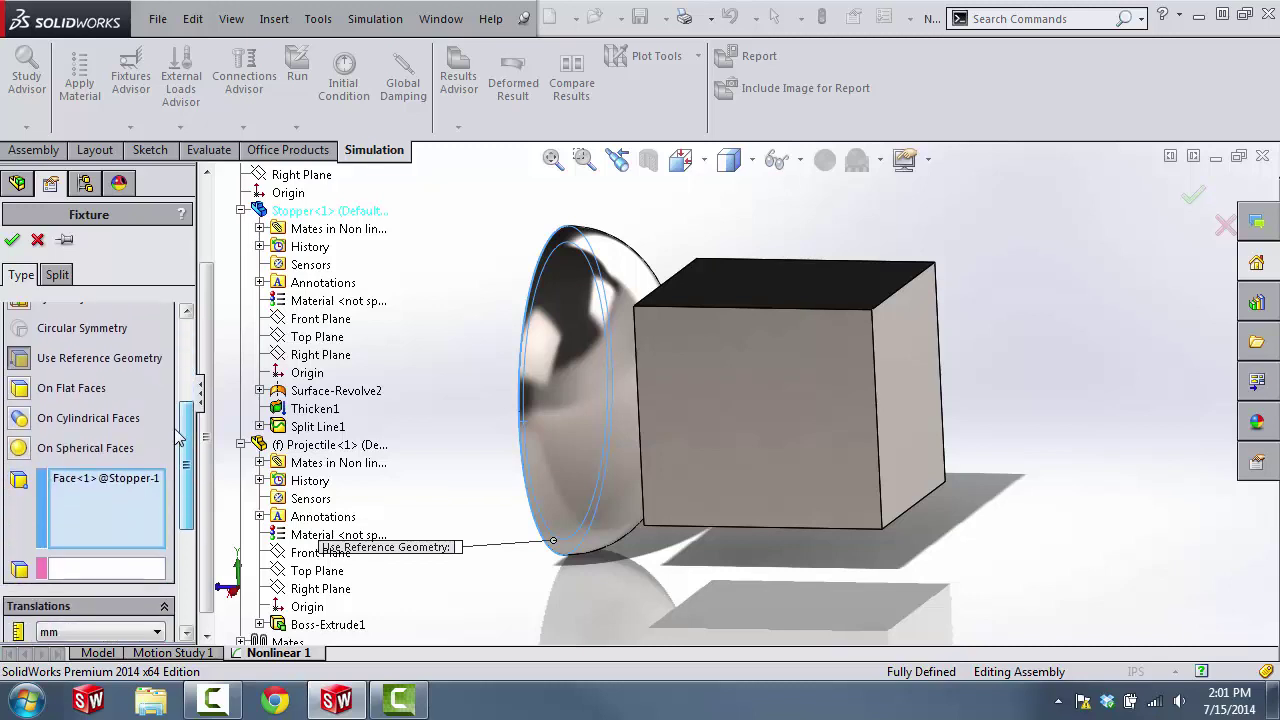
right_click(115, 458)
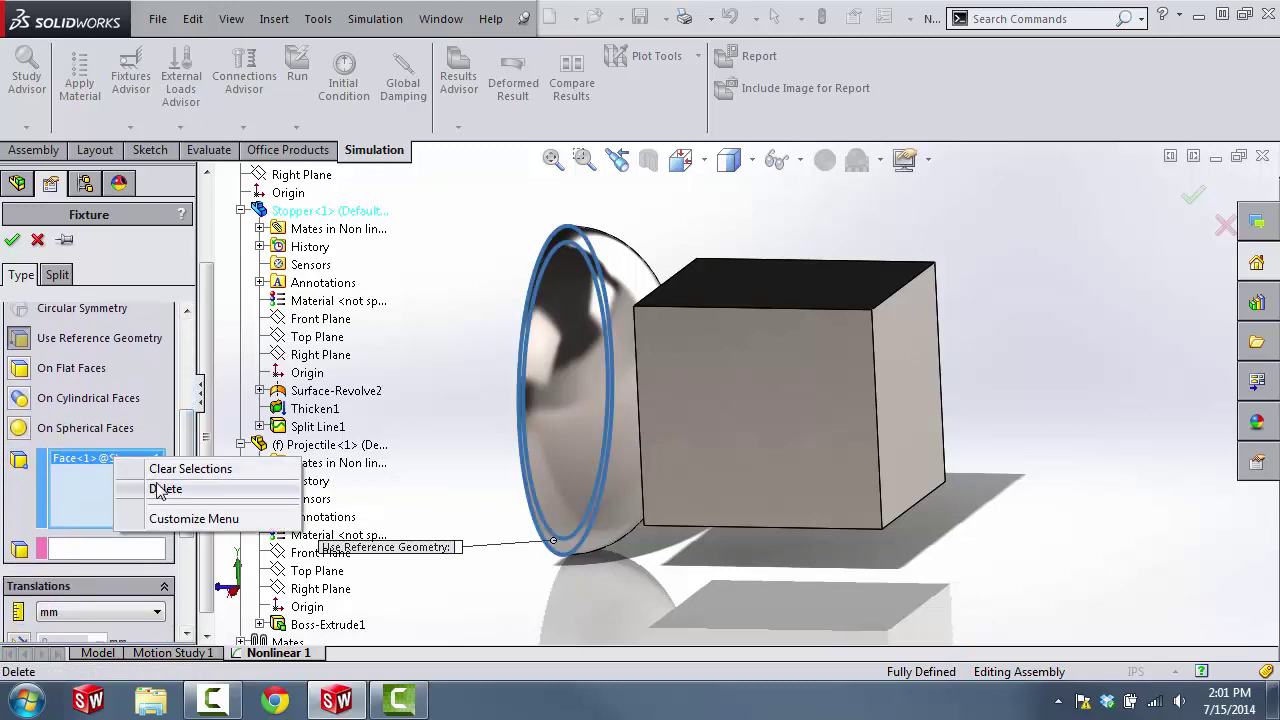
left_click(160, 490)
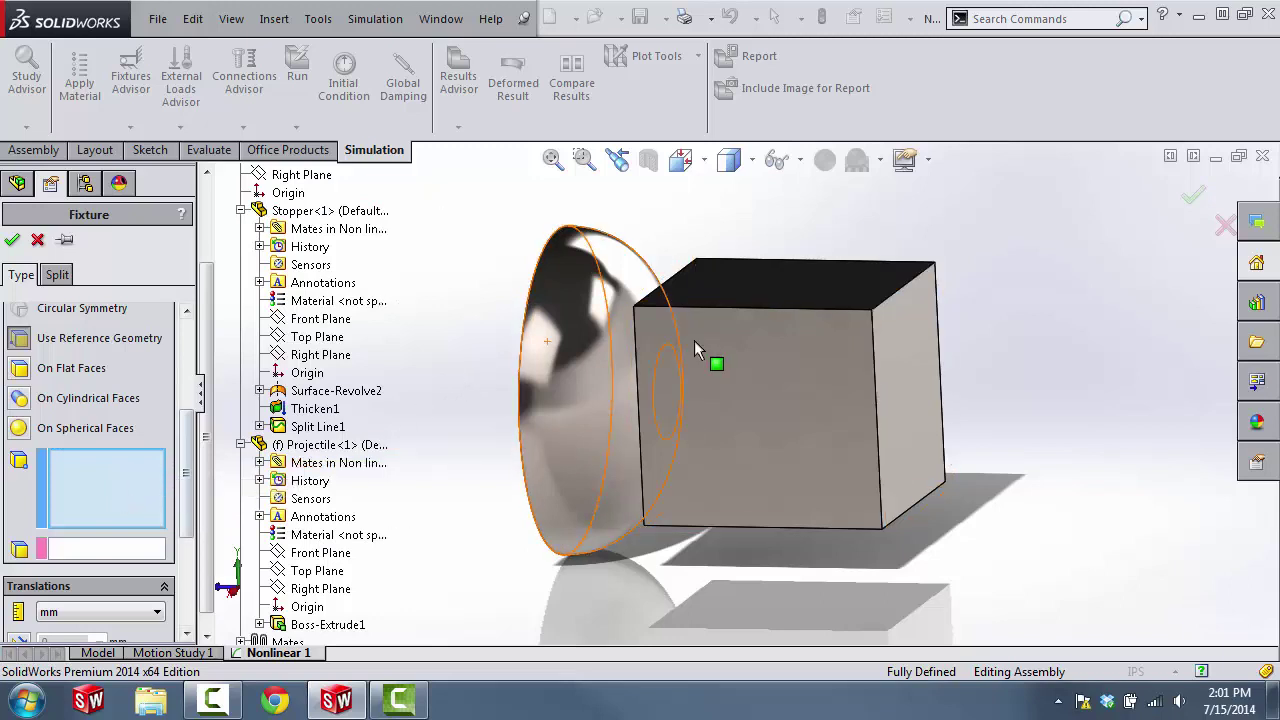
Step: Choose the Projectile's upper near corner beside the dome as the fixture target and the block's near side face as the reference
left_click(634, 307)
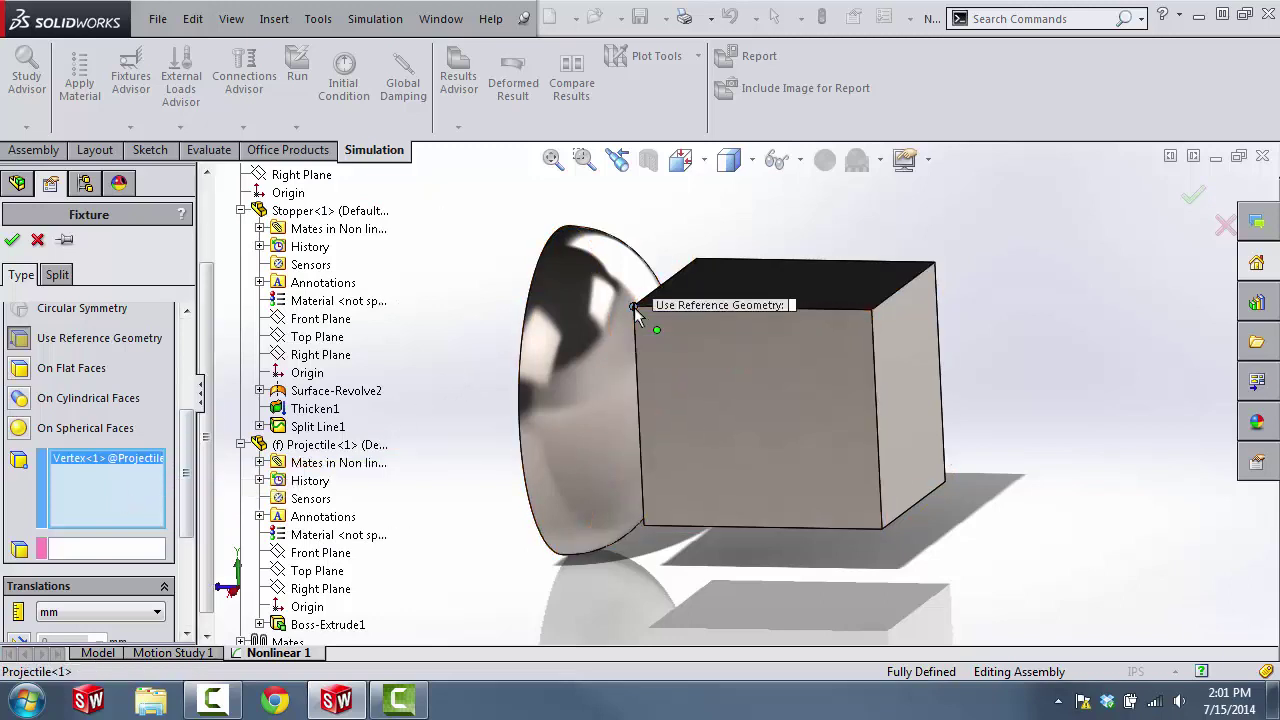
left_click(138, 550)
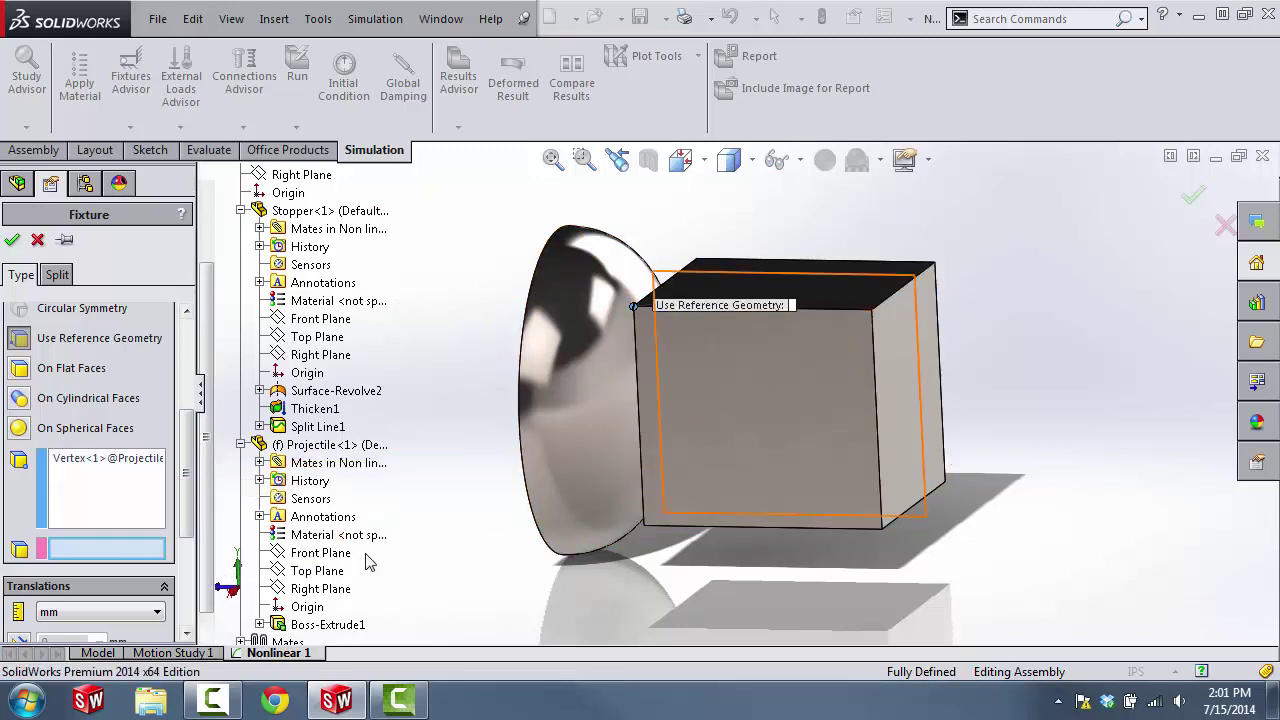
left_click(713, 447)
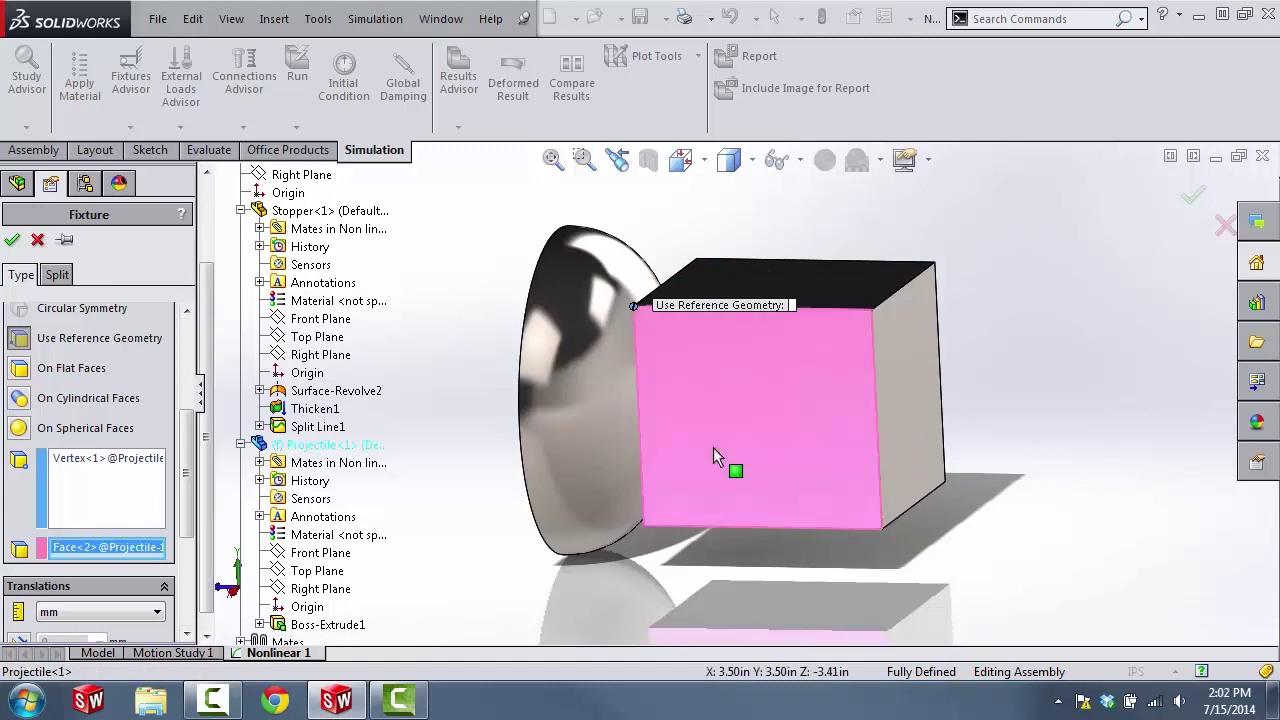
scroll(172, 490, "down", 4)
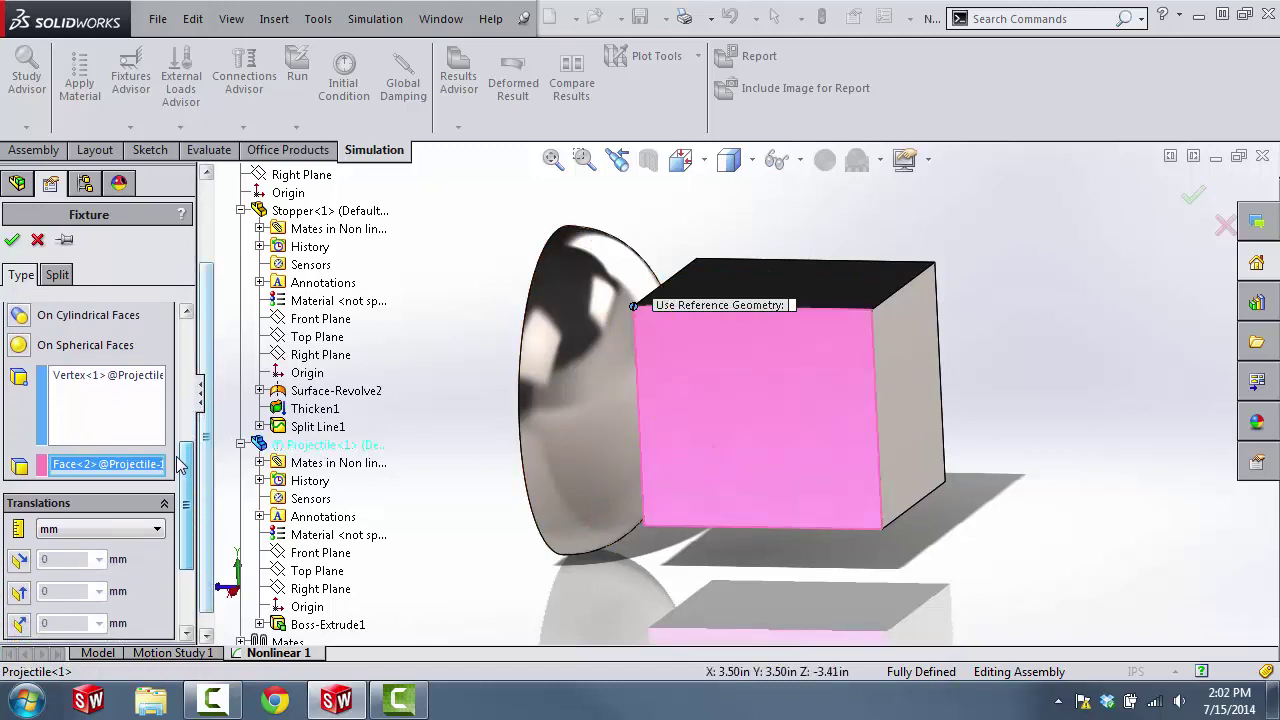
scroll(172, 490, "down", 2)
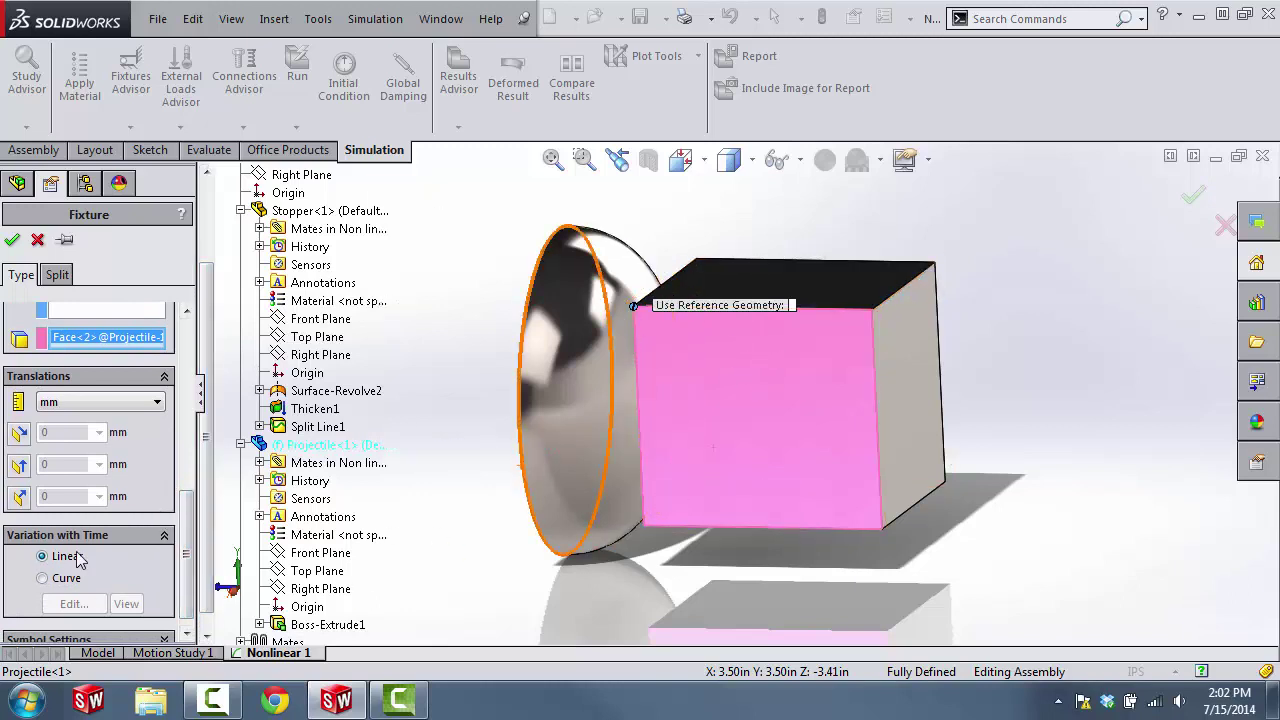
left_click(19, 432)
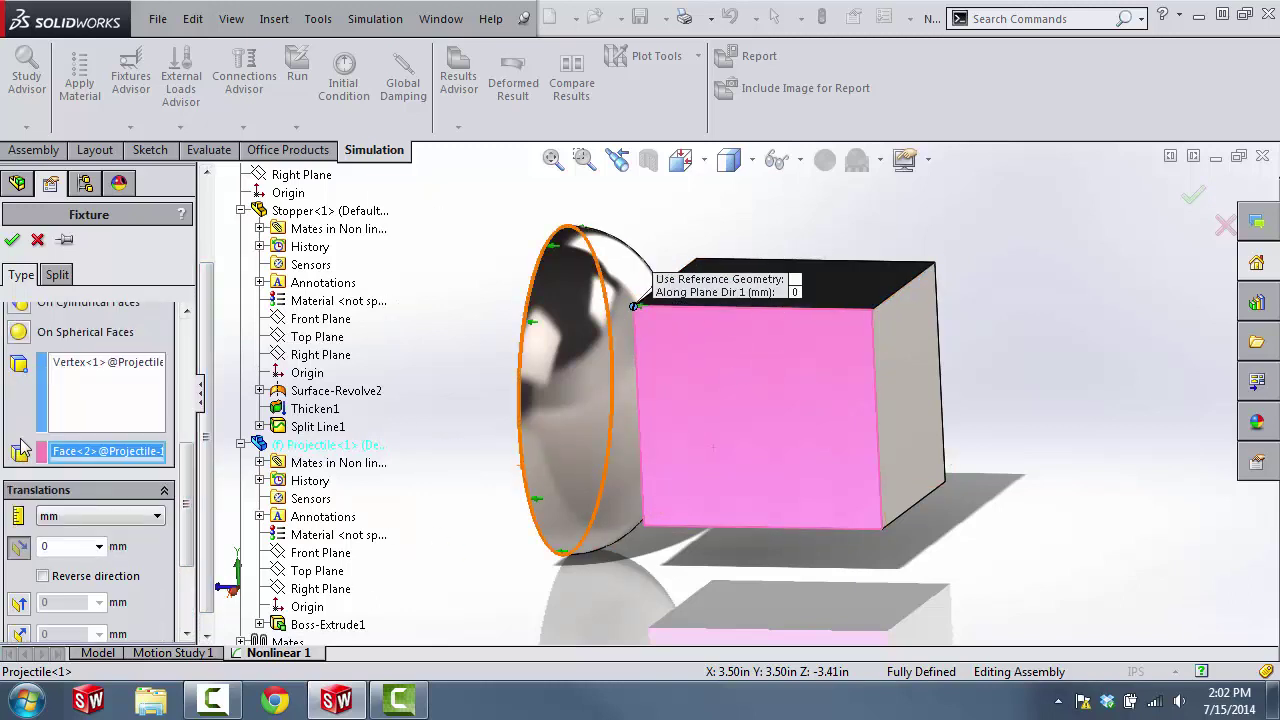
middle_click_drag(401, 397, 440, 416)
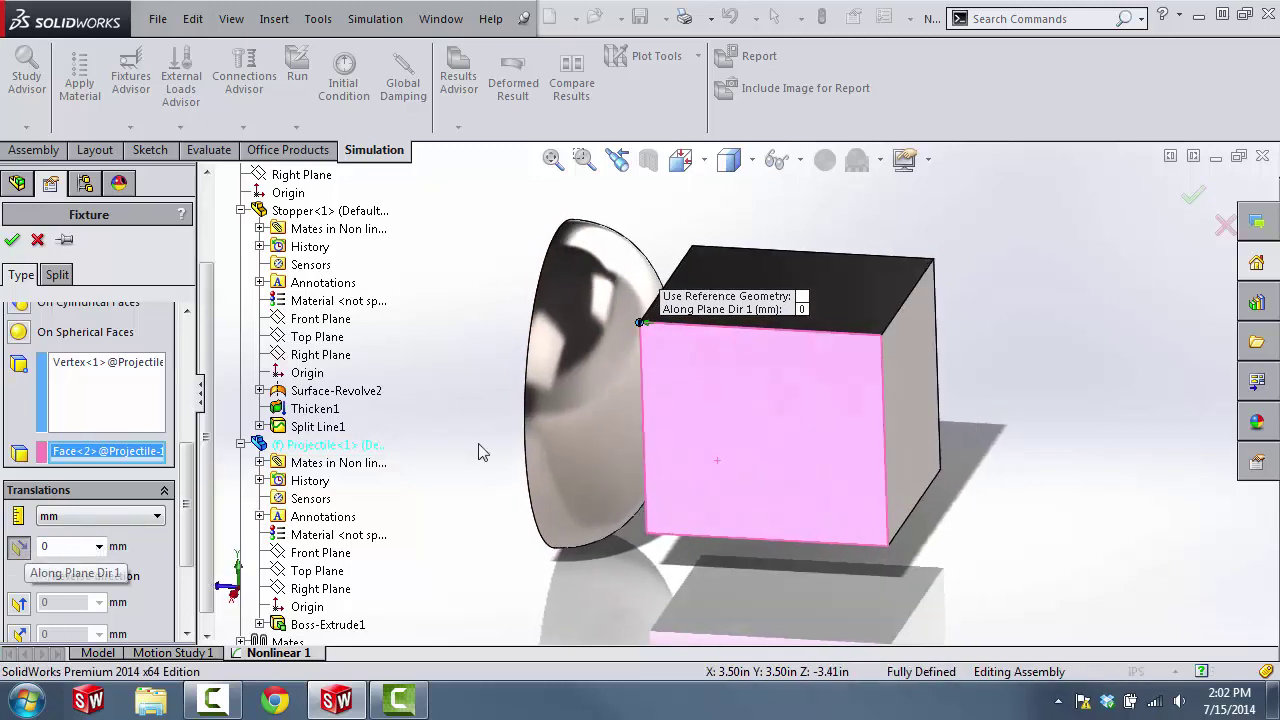
key("Tab")
scroll(679, 325, "down", 3)
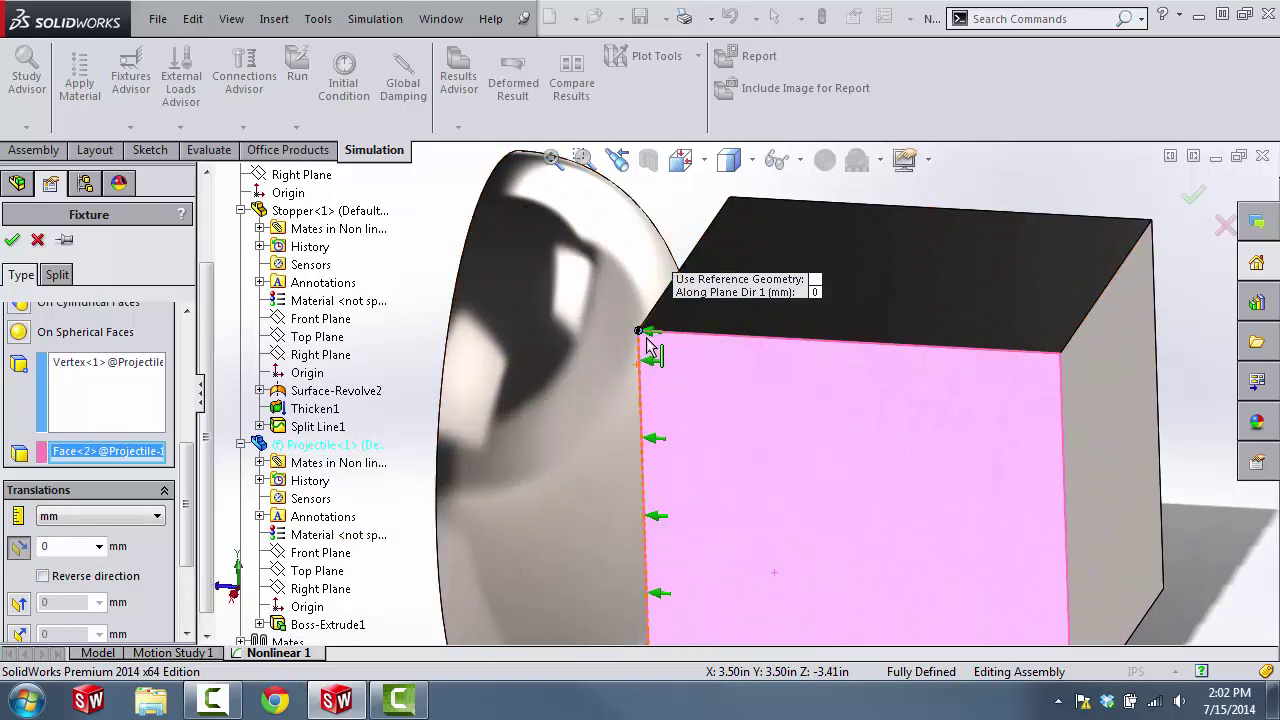
left_click(17, 551)
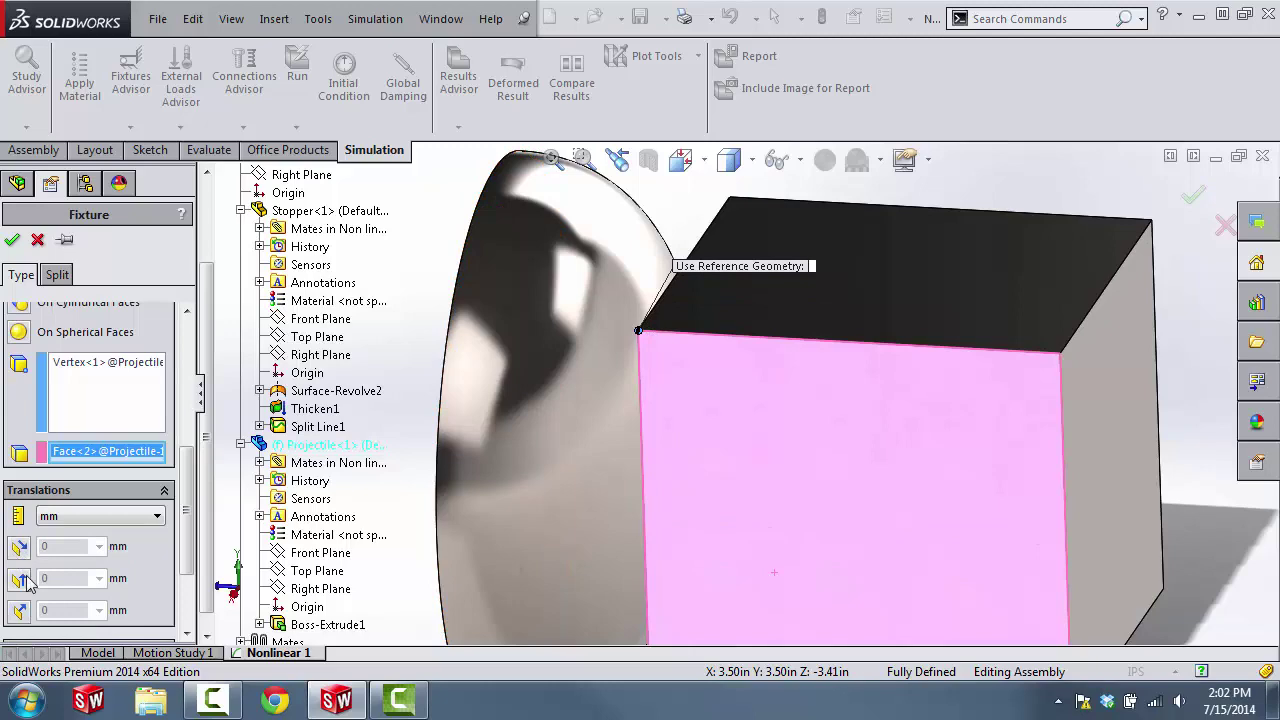
Step: Restrain the corner vertex to 0 mm along plane direction 2 and normal to the reference face, and accept the fixture
left_click(21, 580)
left_click(18, 636)
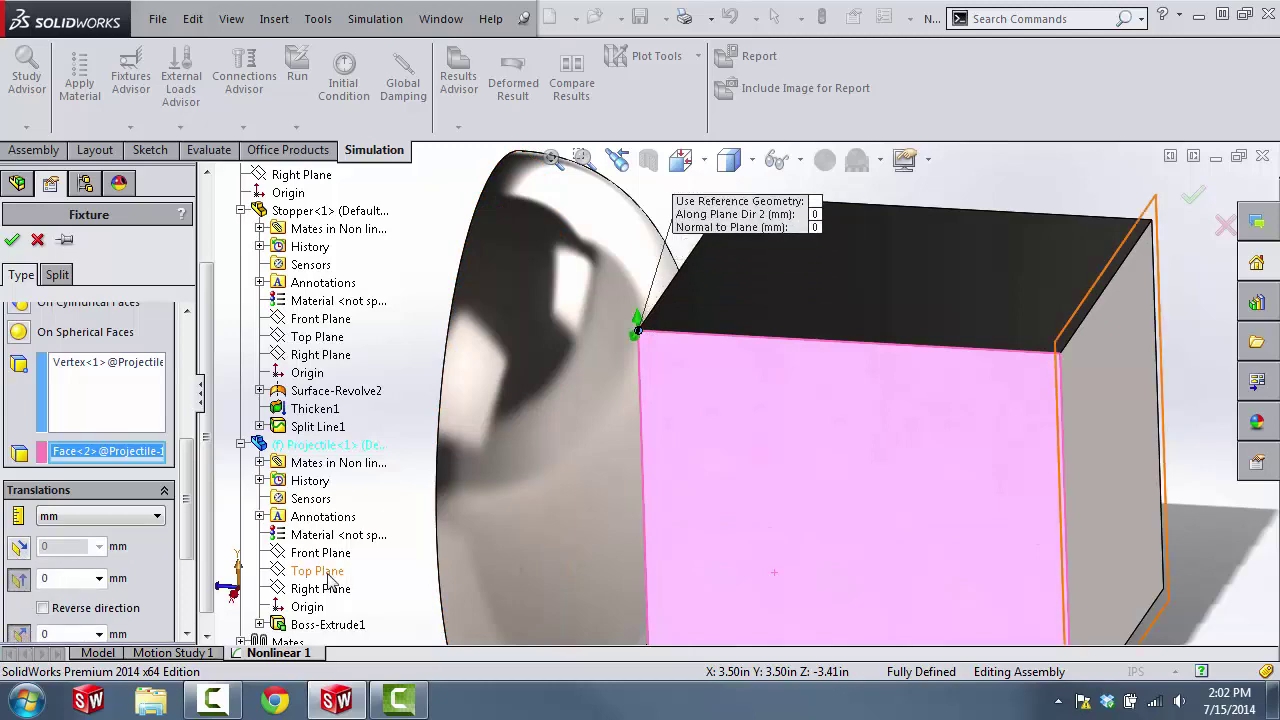
middle_click_drag(422, 557, 255, 378)
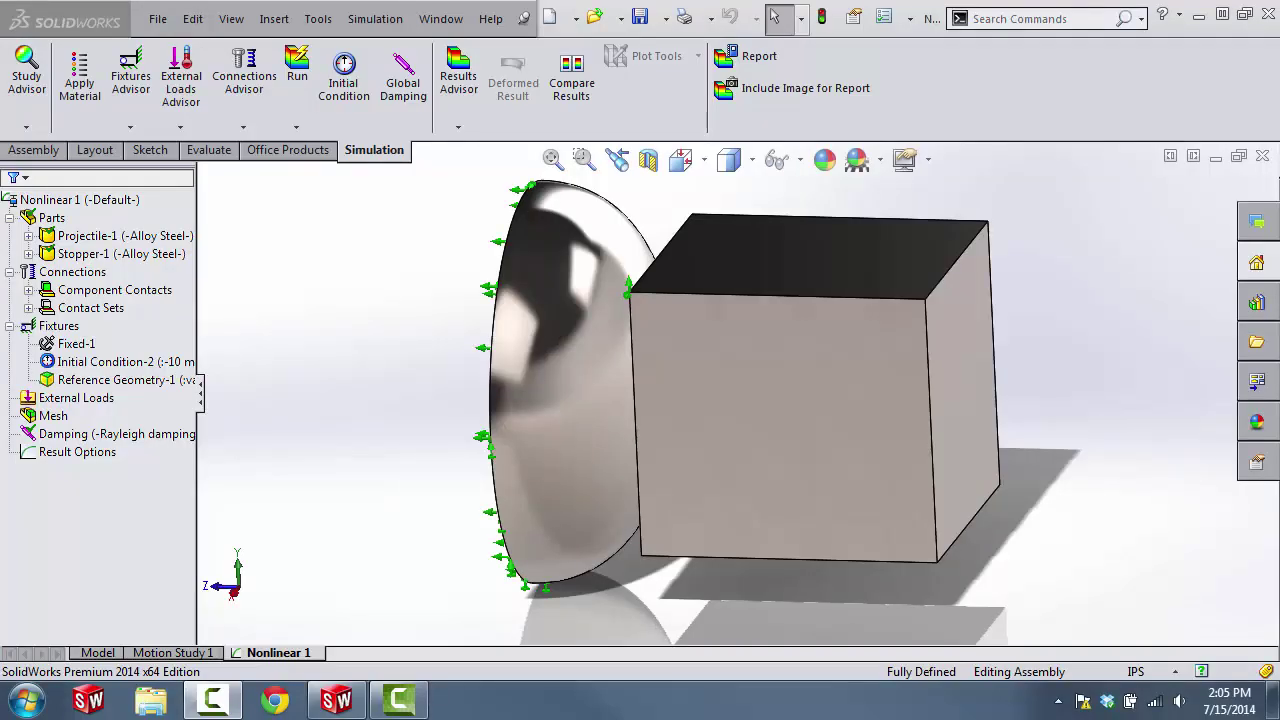
Step: Run the Nonlinear 1 impact study
middle_click_drag(385, 488, 369, 472)
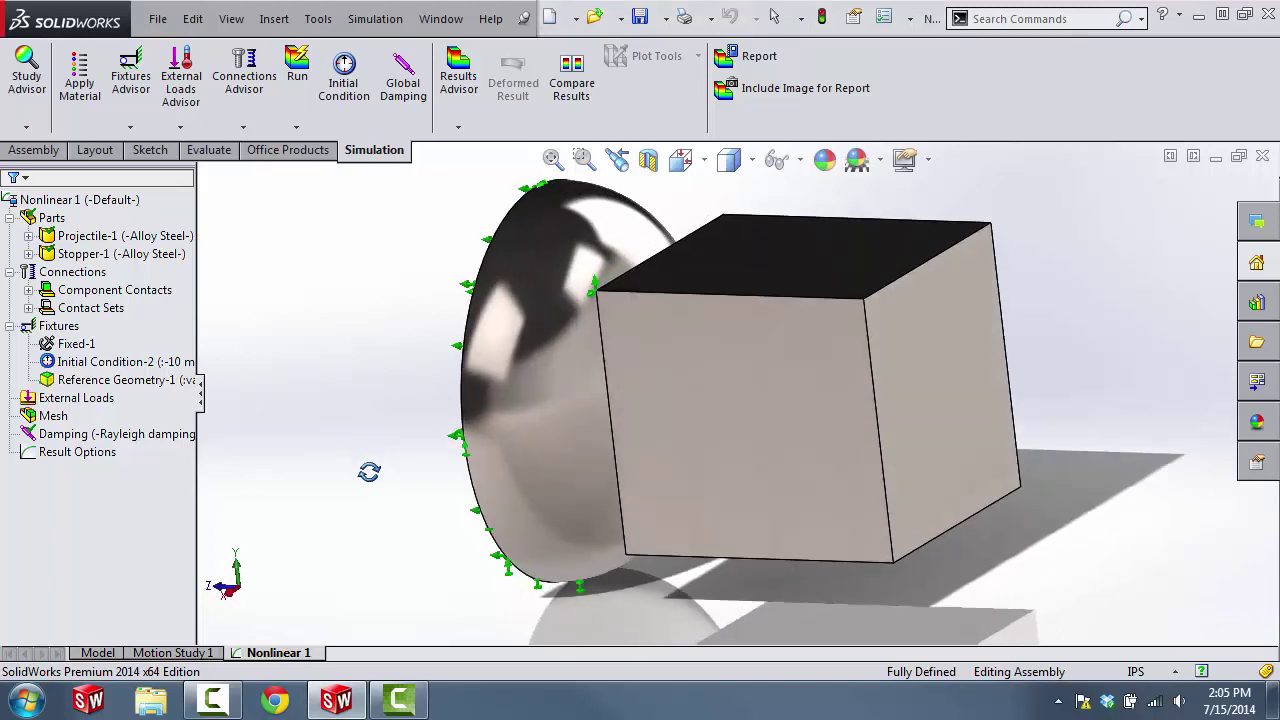
left_click(56, 417)
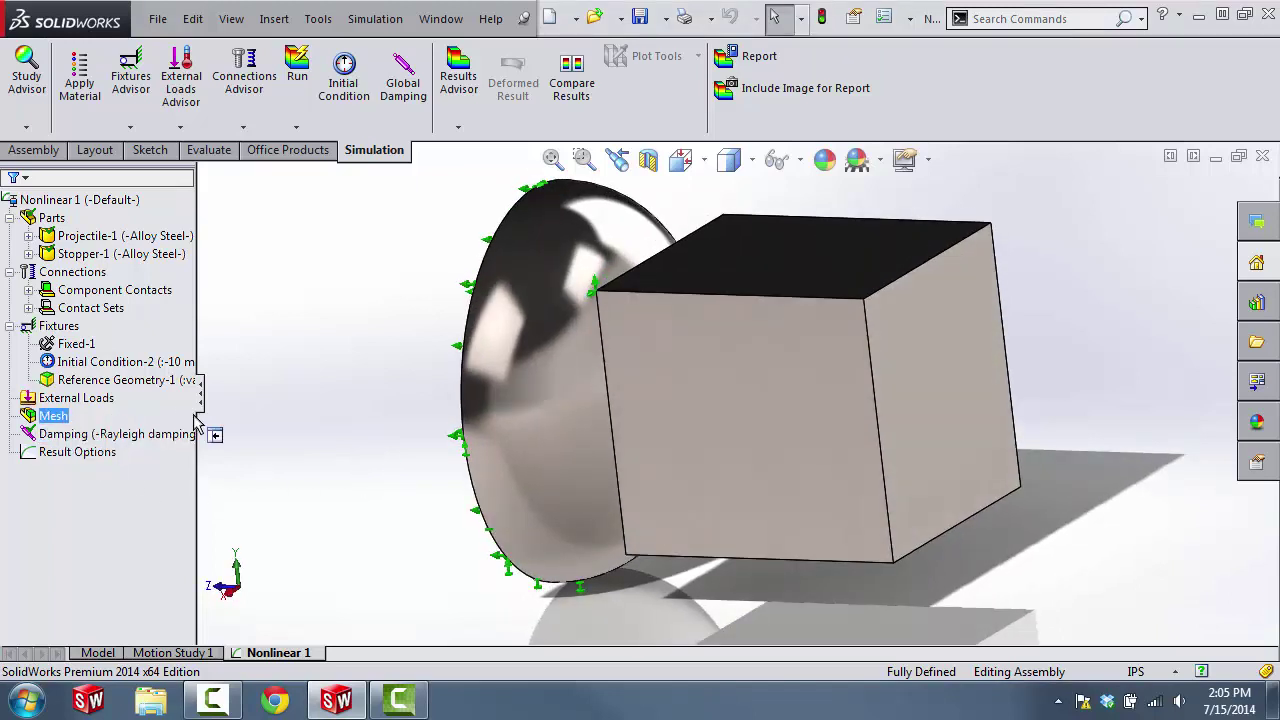
left_click(282, 590)
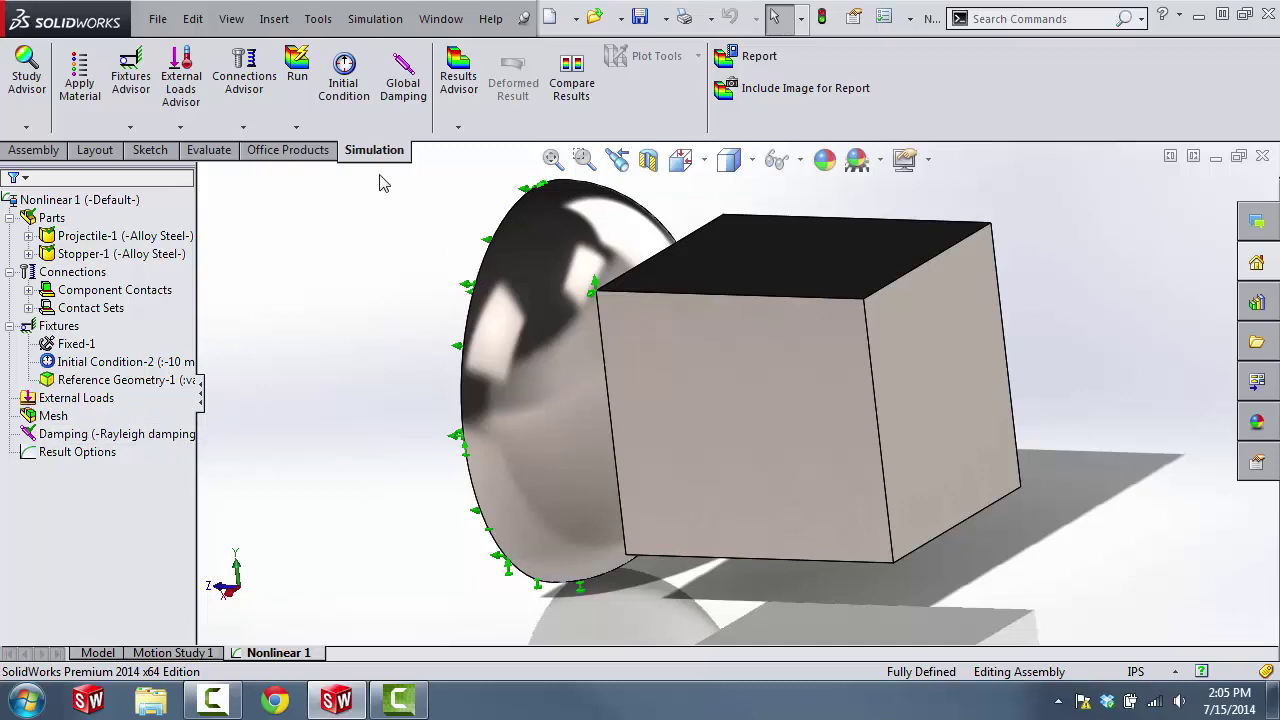
left_click(297, 108)
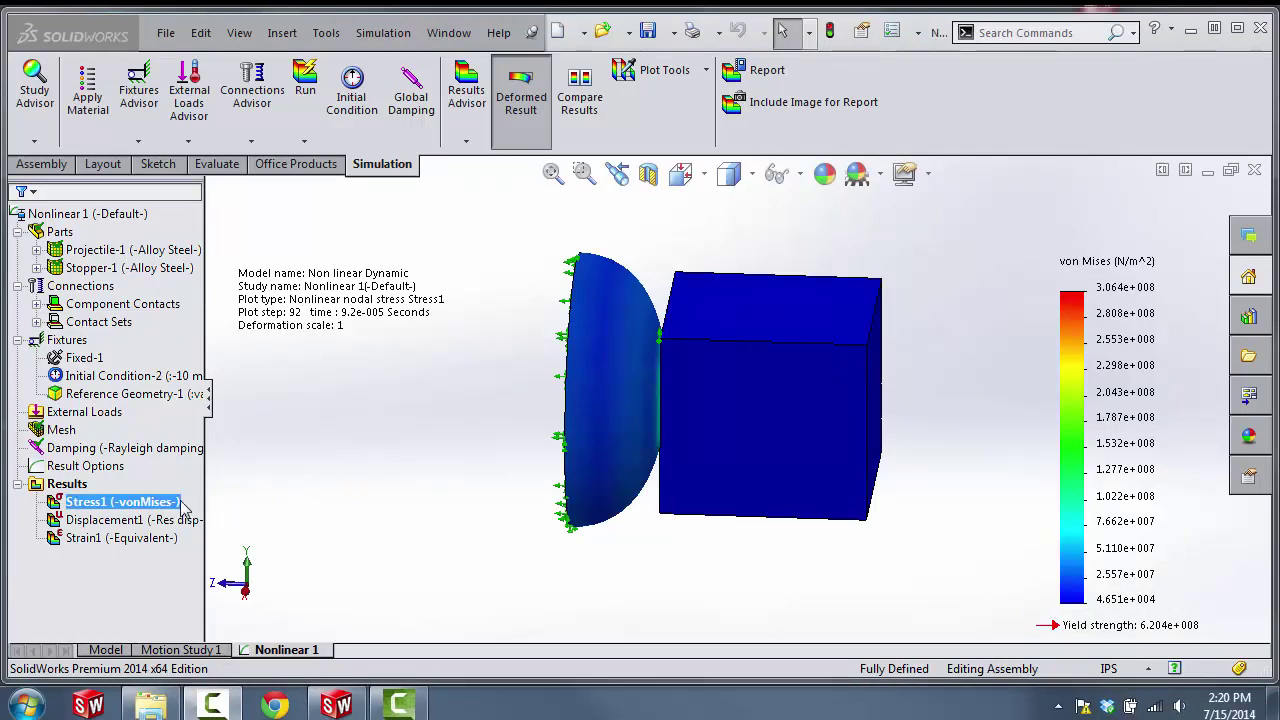
left_click(145, 521)
key("Up")
key("Down")
key("Up")
left_click(146, 471)
Step: Redefine the von Mises stress plot to show plot step 85 and inspect where the Projectile meets the dome
left_click(162, 505)
right_click(147, 506)
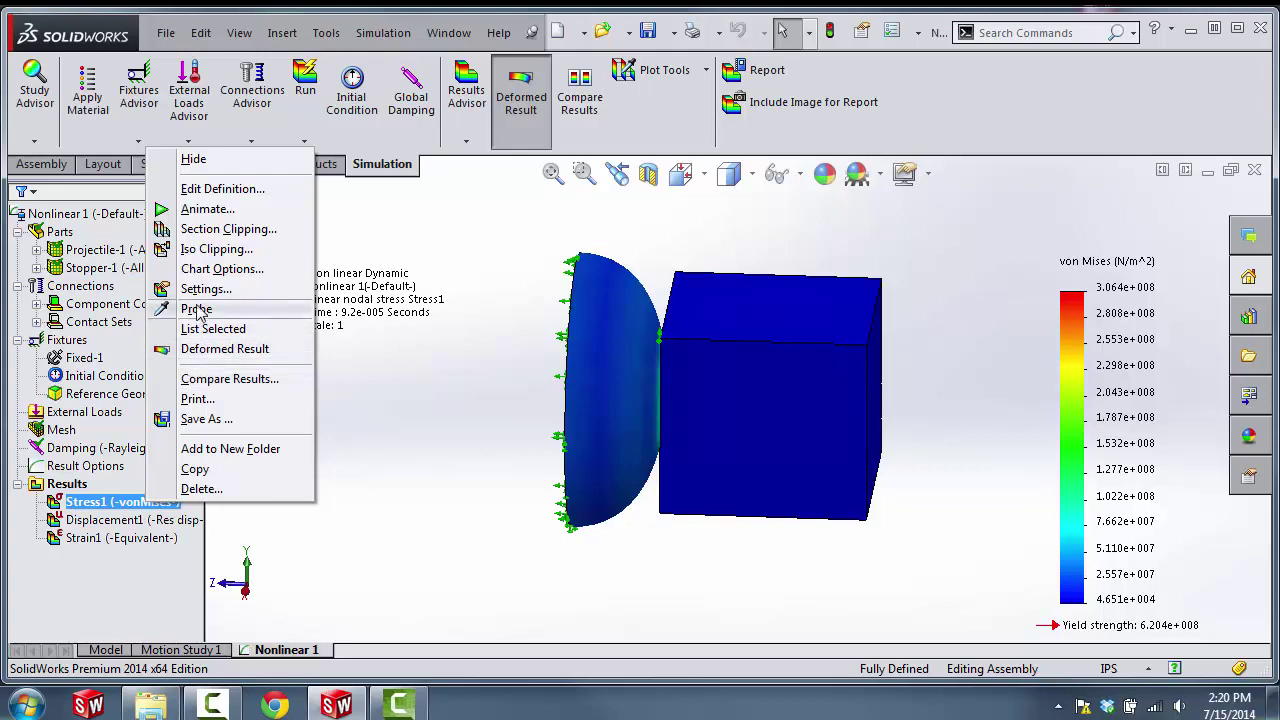
left_click(187, 192)
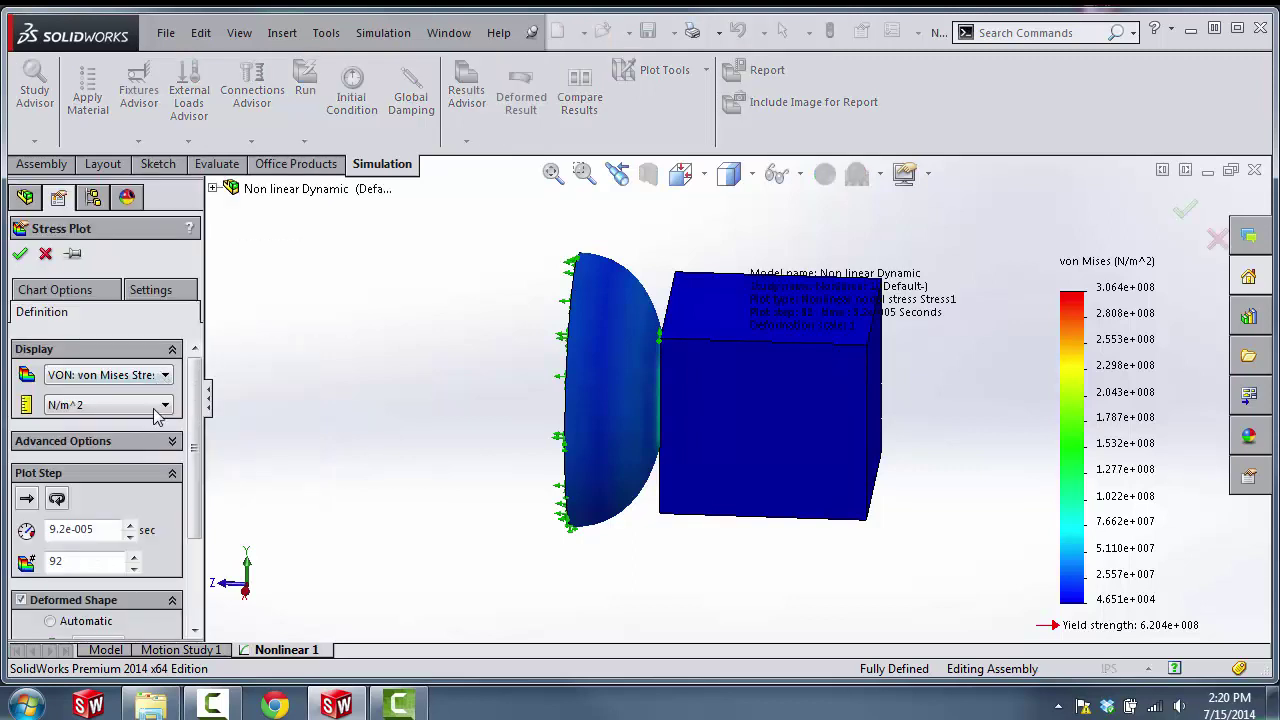
left_click(134, 568)
left_click(134, 568)
left_click(134, 568)
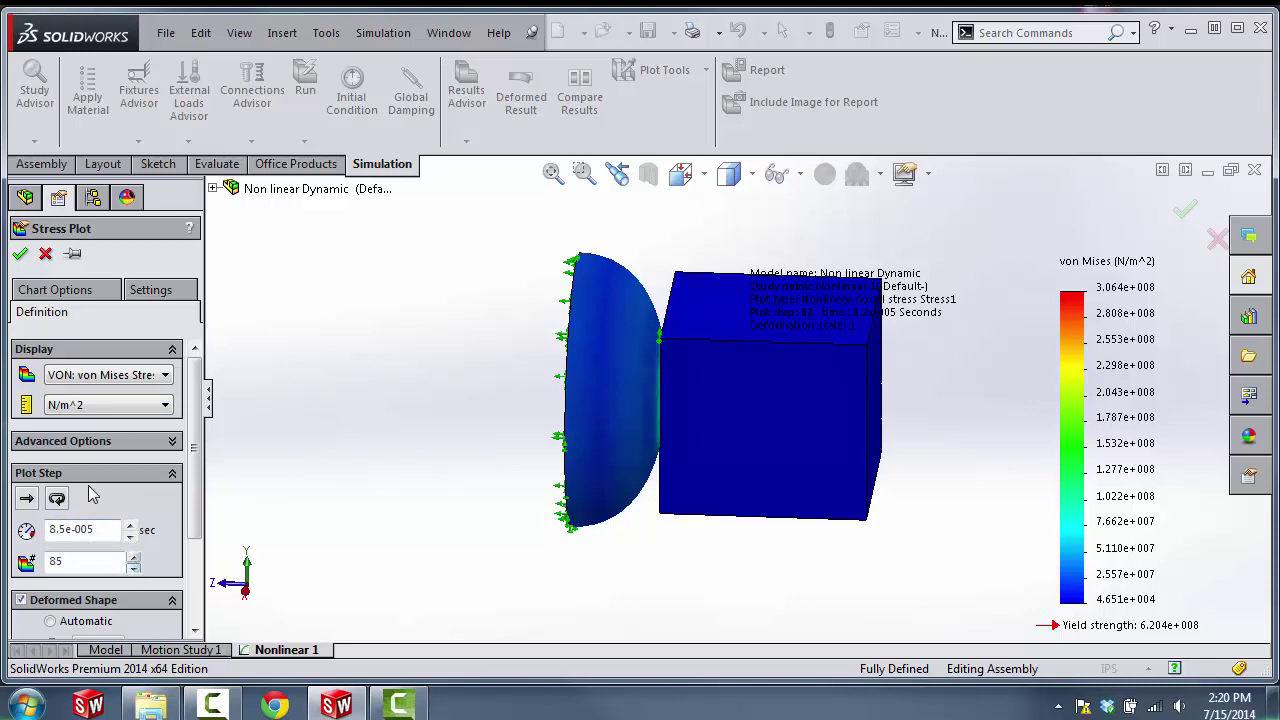
left_click(20, 253)
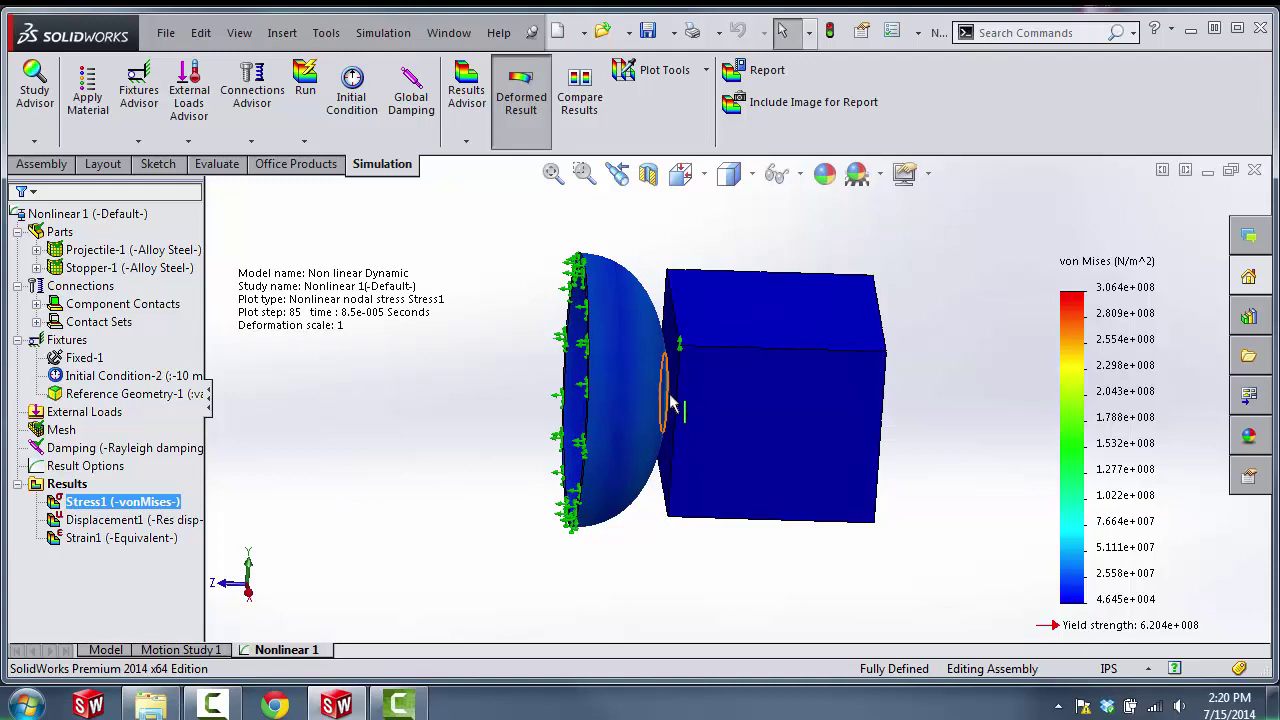
middle_click_drag(391, 592, 394, 567)
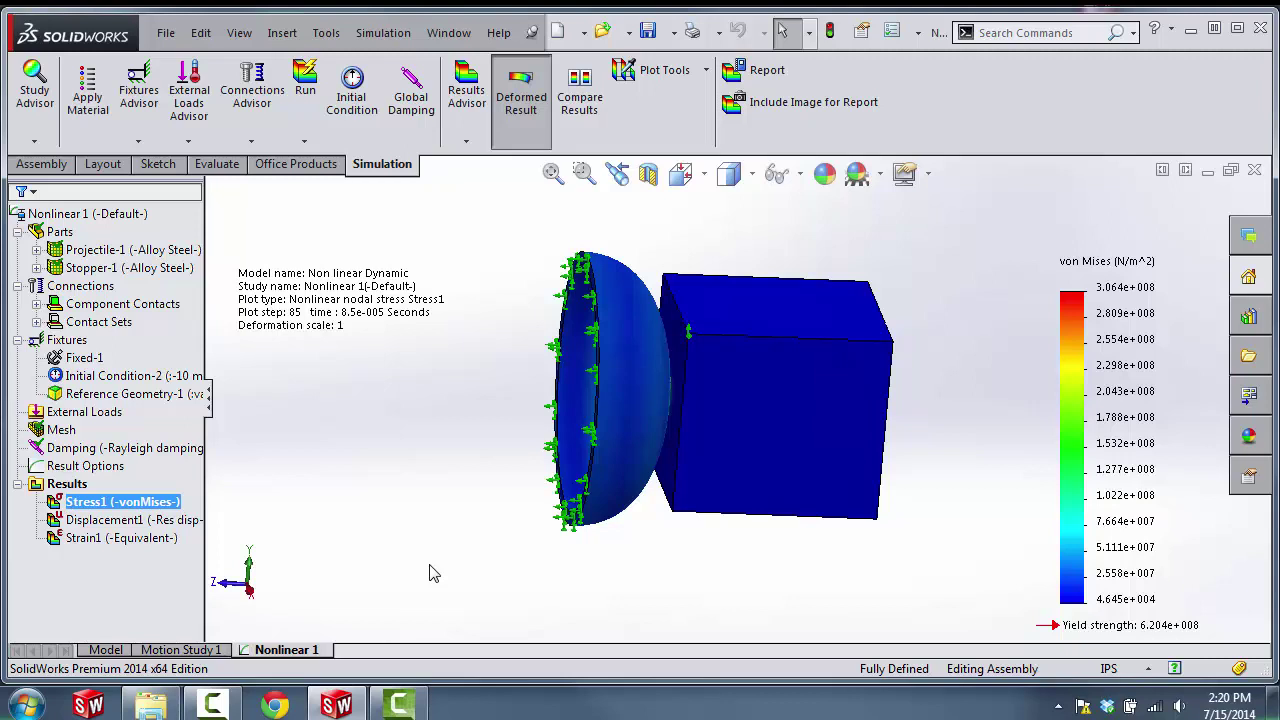
Step: Start a result force listing for the study and set its type to Contact/Friction force
left_click(148, 538)
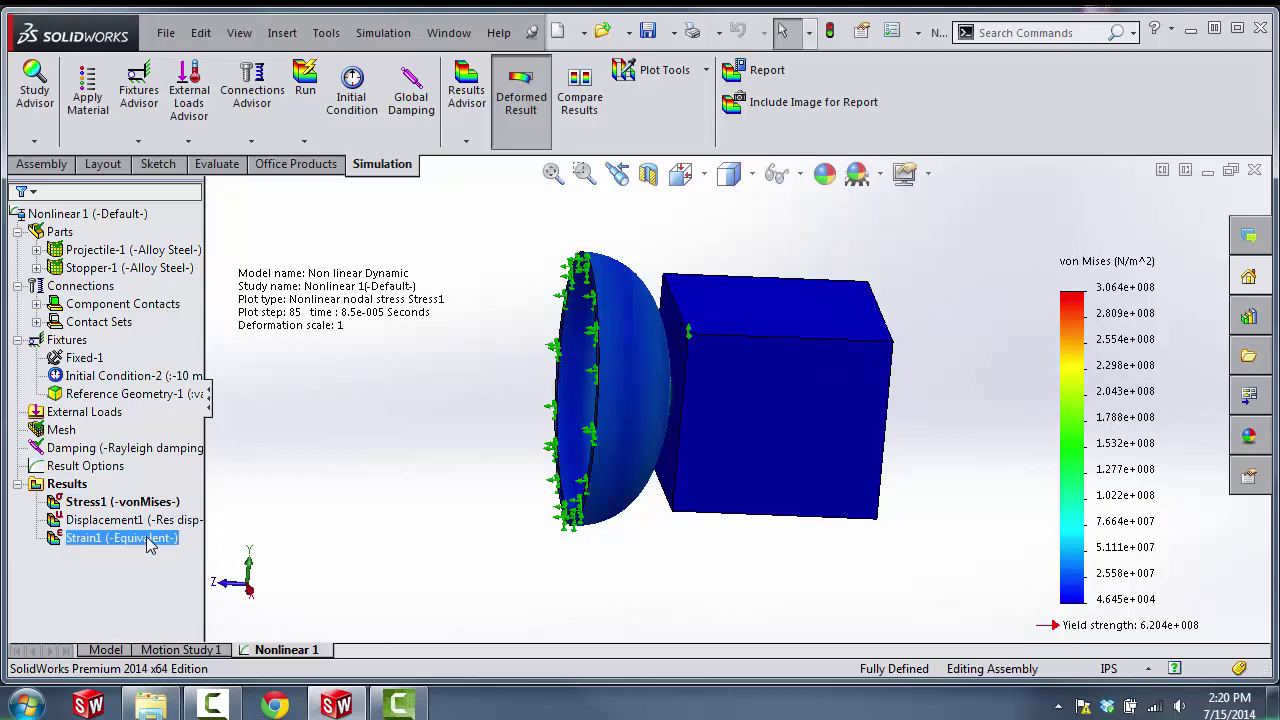
left_click(66, 485)
right_click(58, 496)
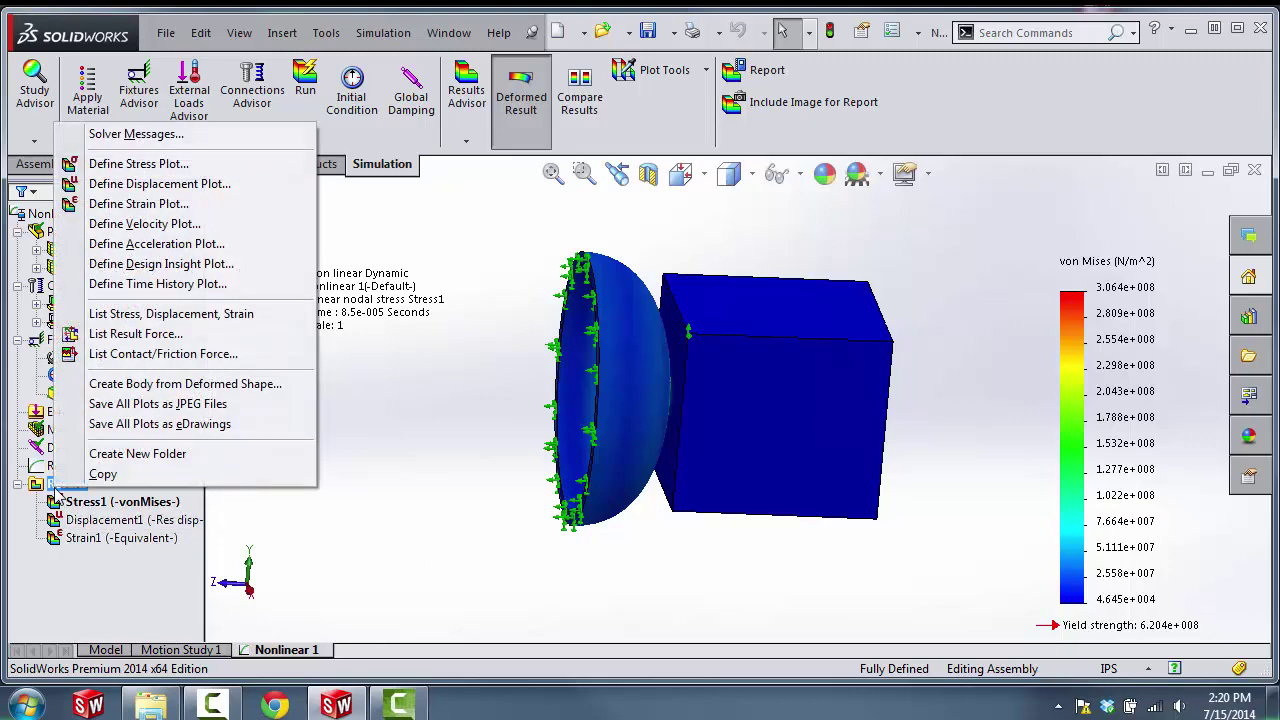
left_click(104, 336)
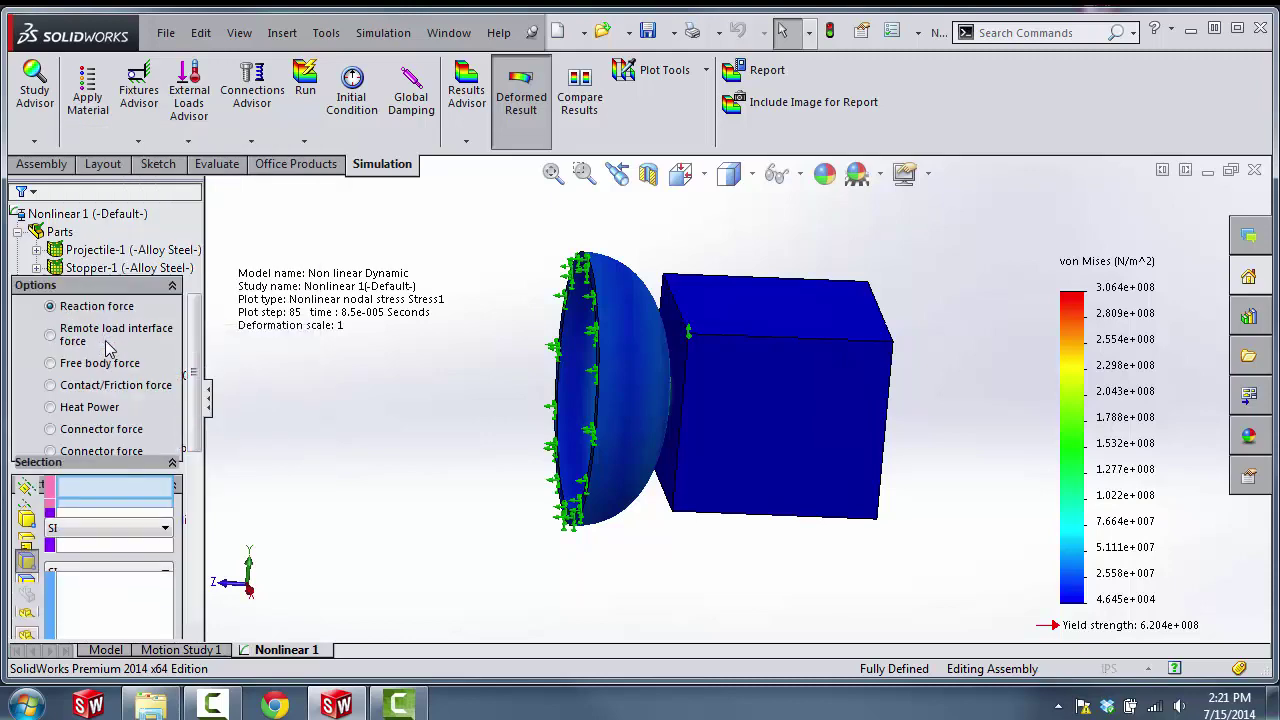
left_click(51, 387)
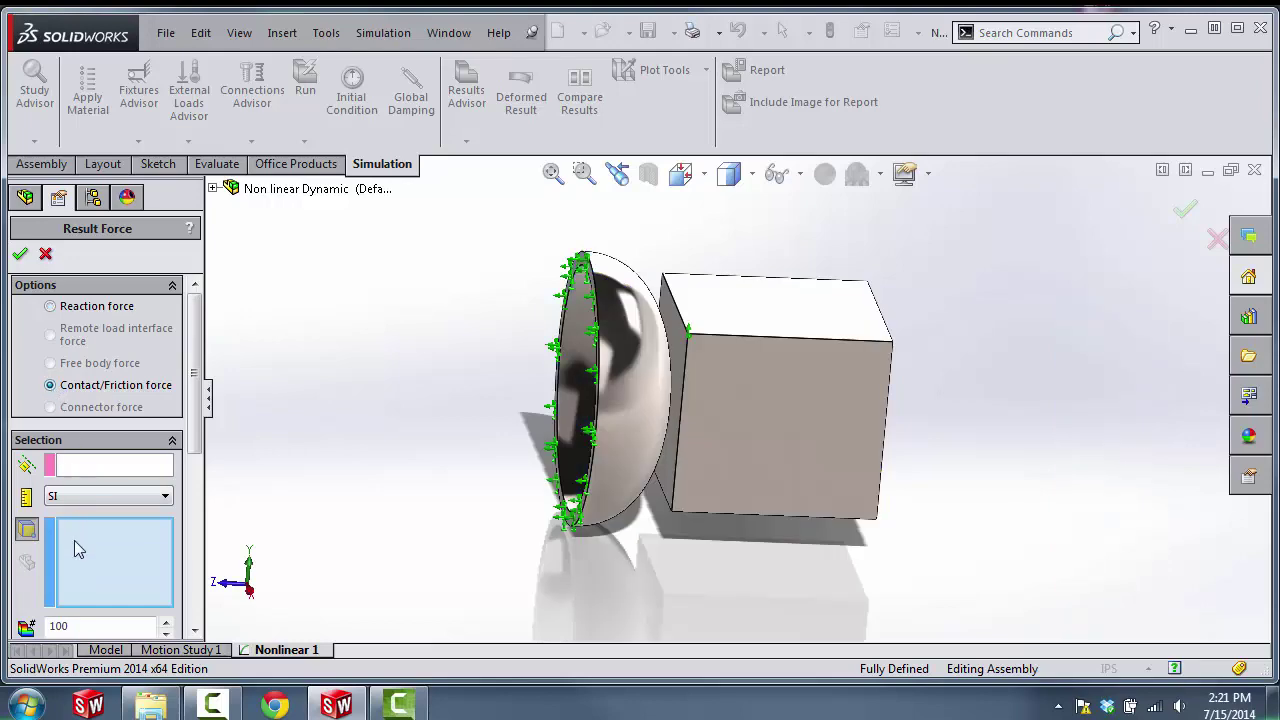
Step: Select the Stopper's small split face at the dome's apex, facing the Projectile, for the contact force listing
middle_click_drag(517, 601, 614, 549)
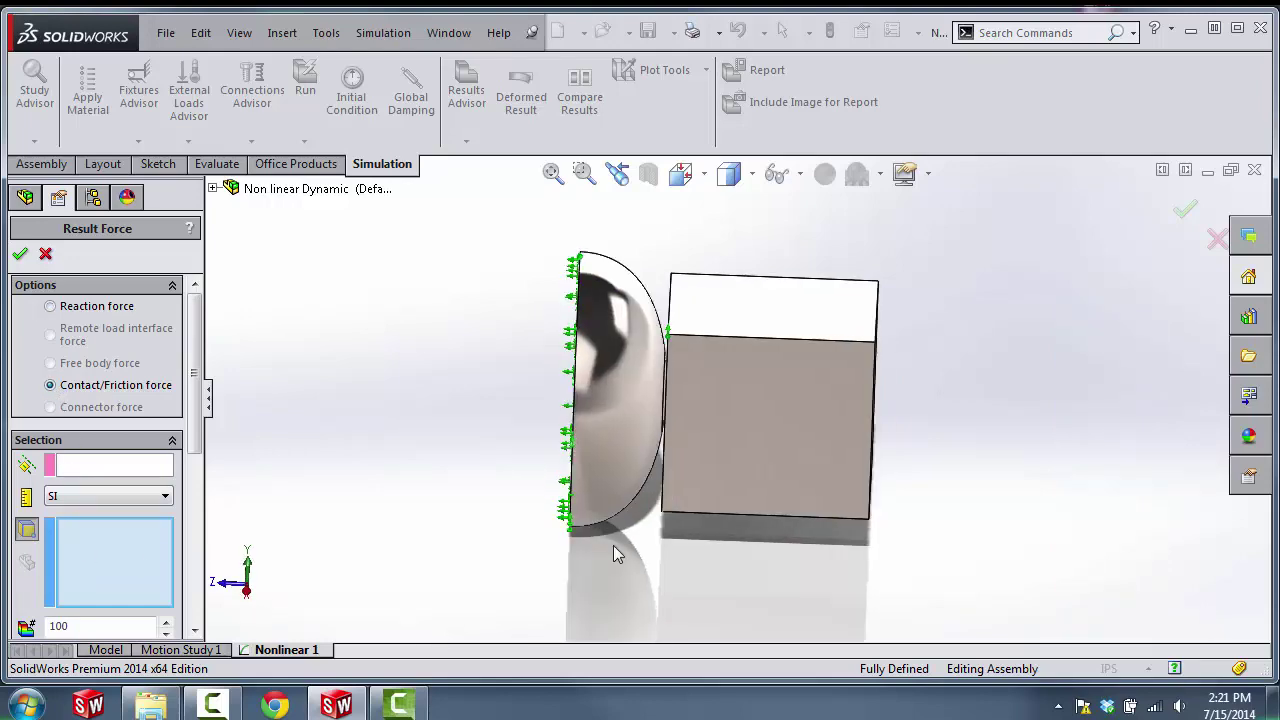
scroll(668, 373, "down", 3)
scroll(668, 373, "down", 5)
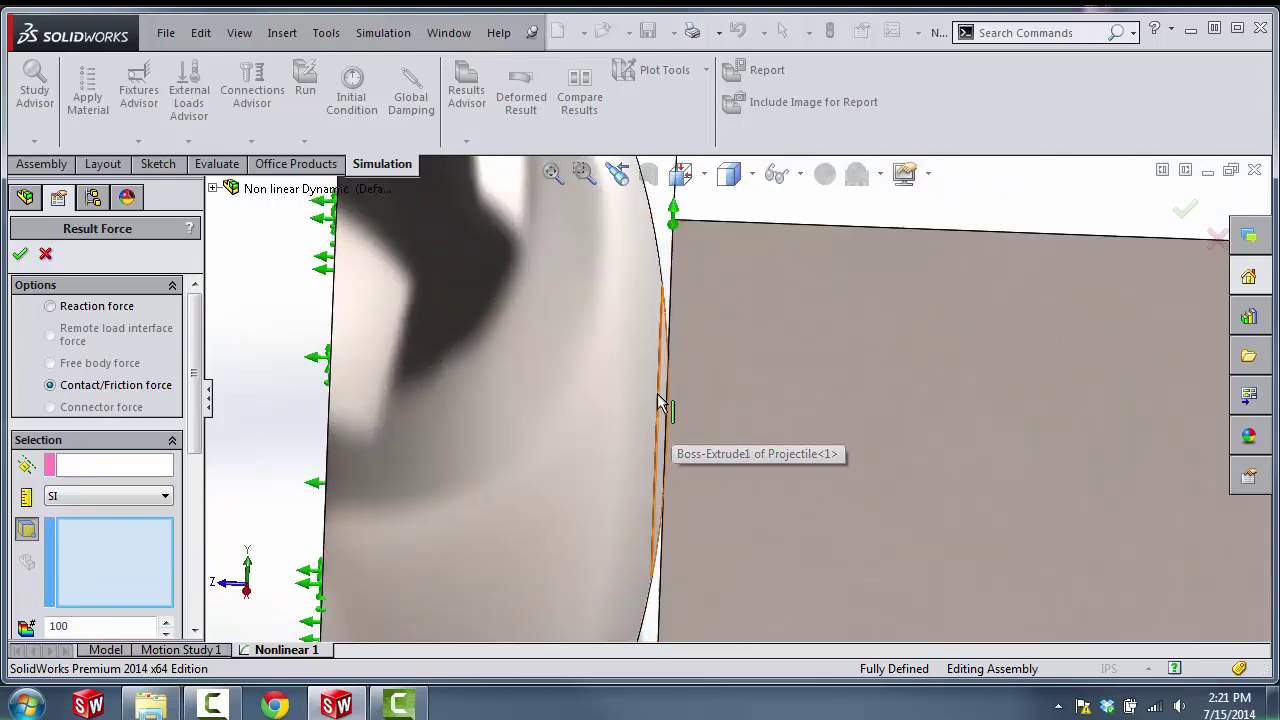
left_click(660, 403)
scroll(631, 534, "up", 3)
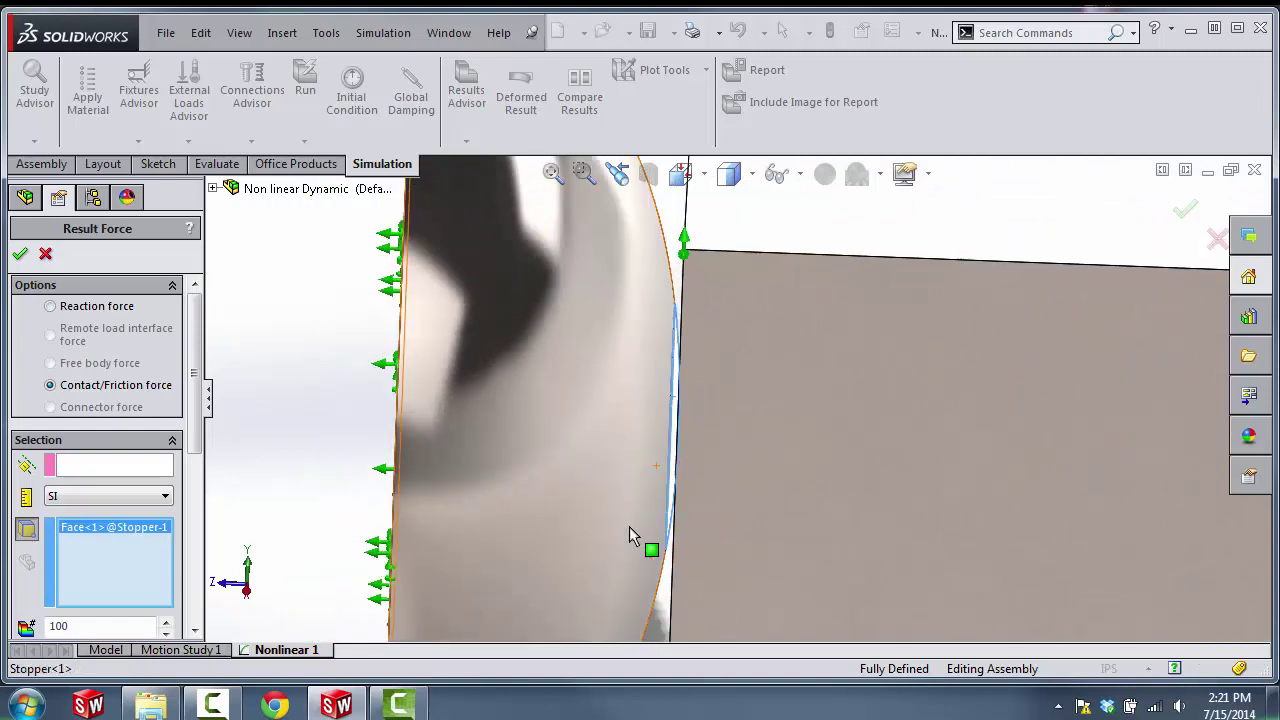
scroll(645, 605, "up", 3)
Step: Calculate the contact/friction force on the Stopper's face at plot step 100, examine its response graph over time and close the graph
scroll(188, 433, "down", 3)
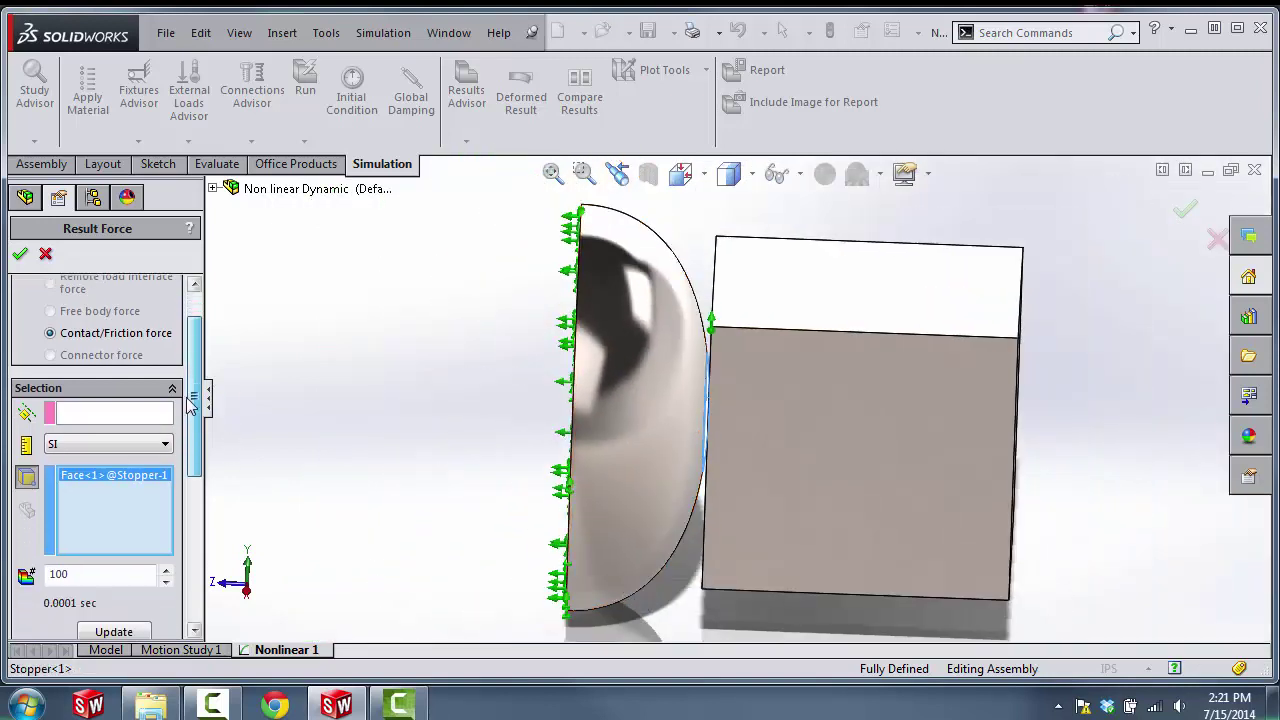
left_click_drag(188, 433, 188, 490)
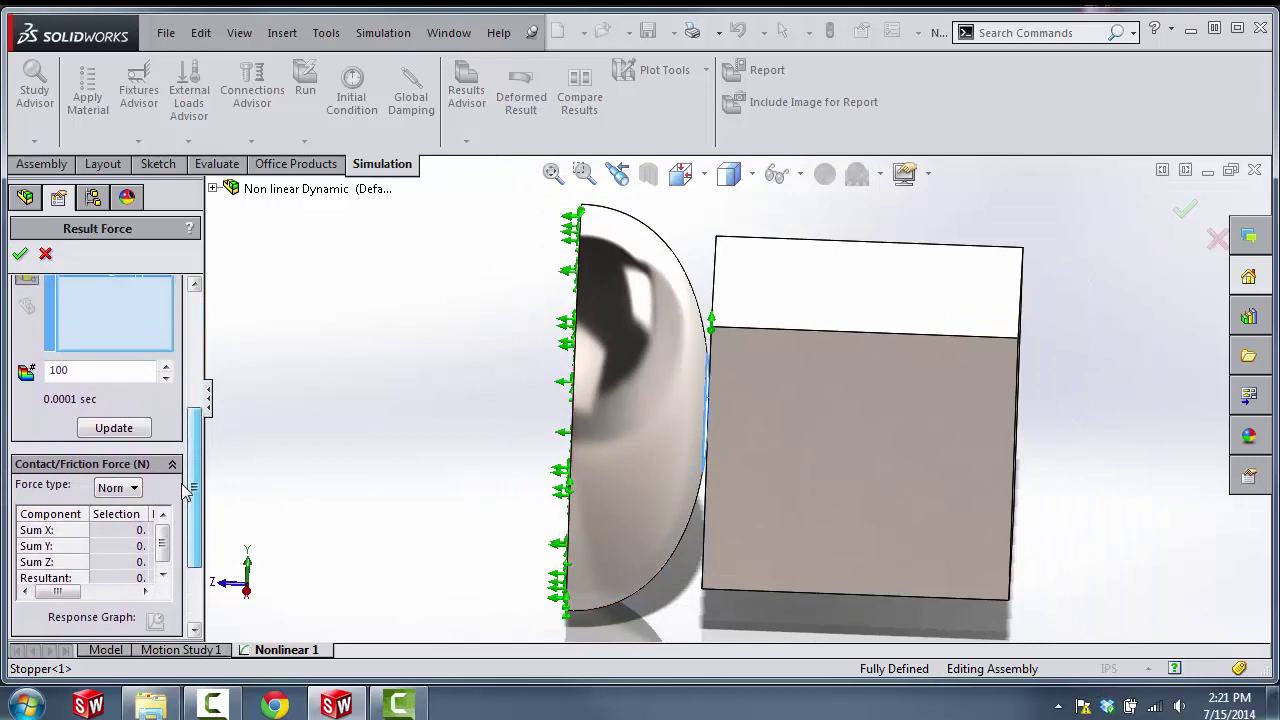
left_click(115, 427)
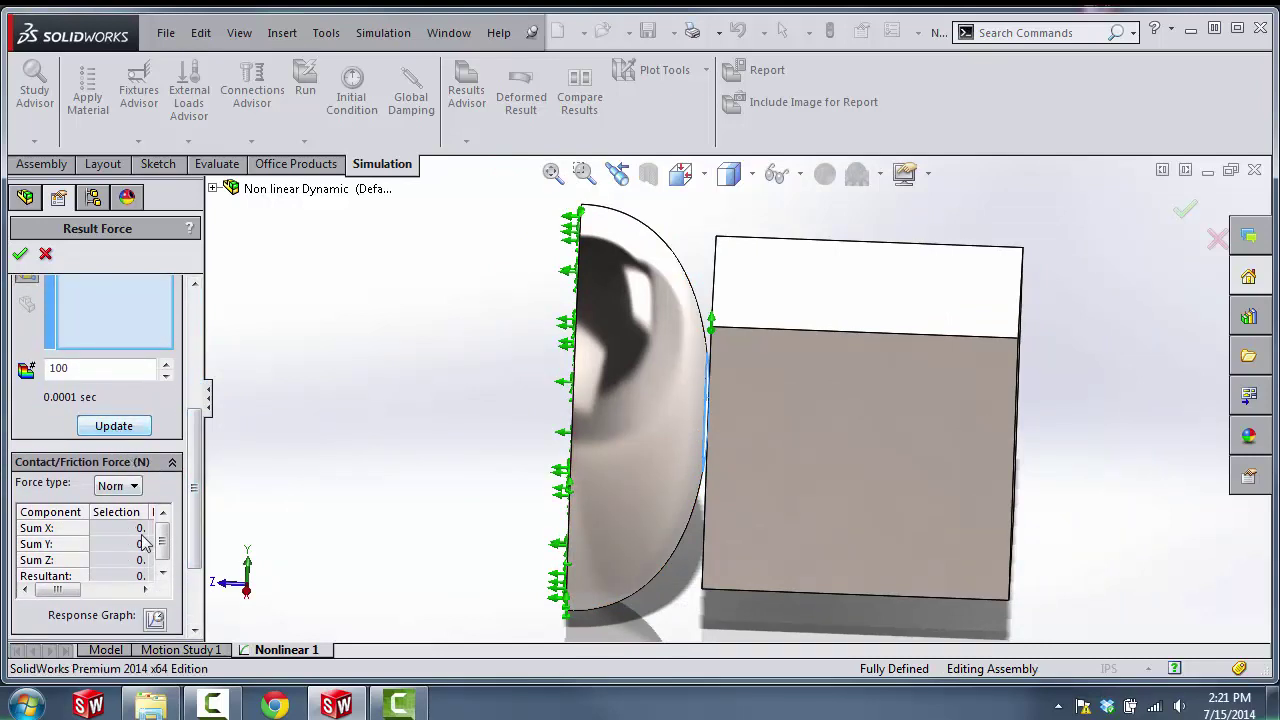
left_click_drag(193, 487, 192, 510)
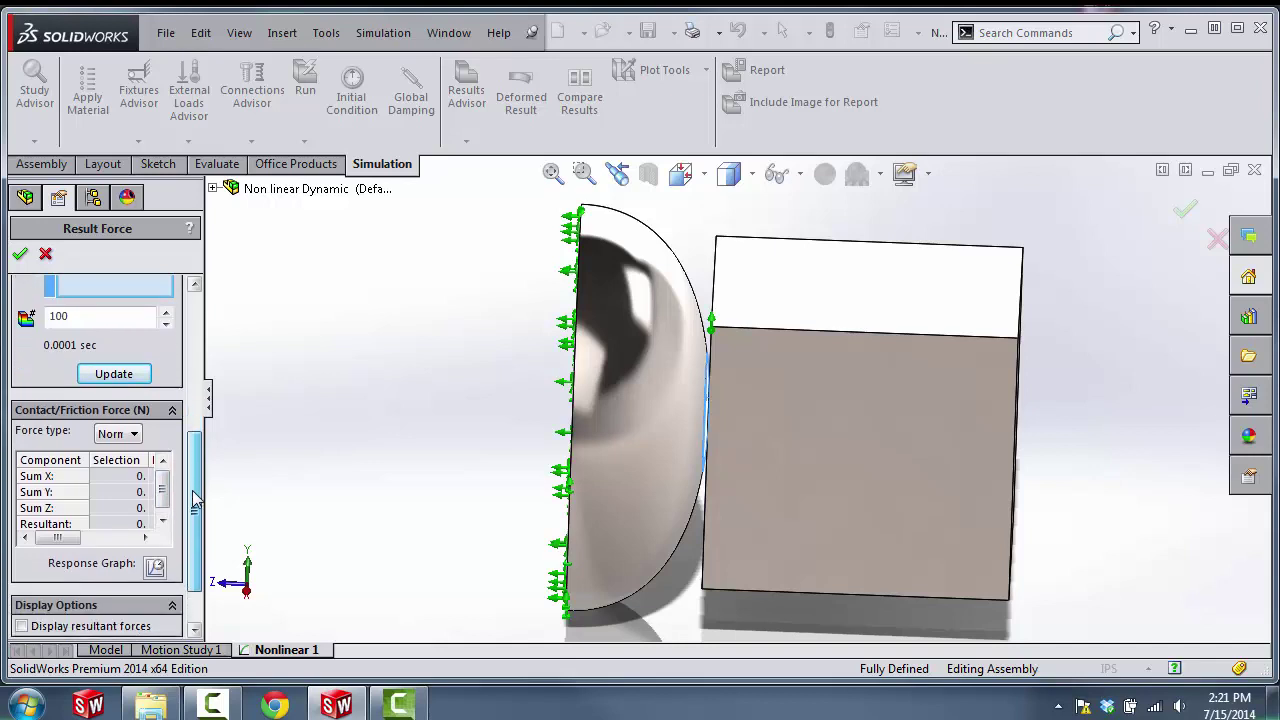
left_click(155, 568)
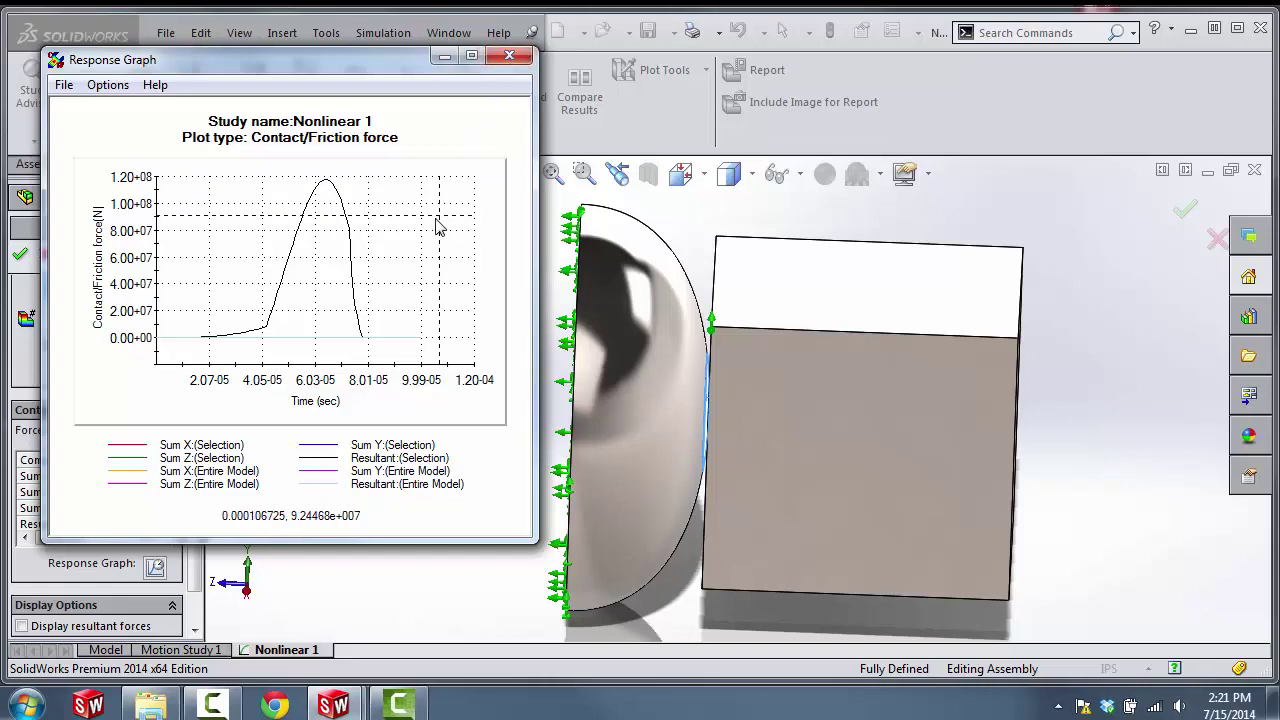
left_click(507, 58)
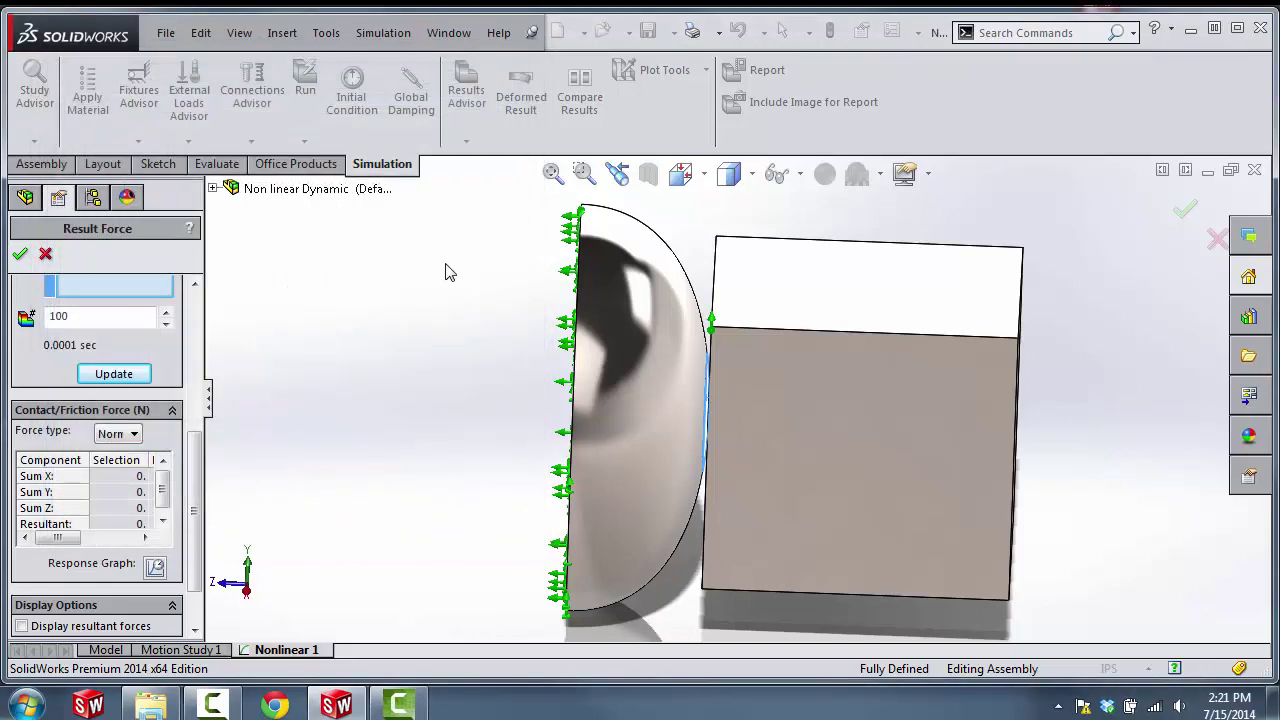
scroll(485, 390, "up", 1)
mouse_move(503, 439)
middle_mouse_down()
mouse_move(503, 421)
mouse_move(509, 433)
middle_mouse_up()
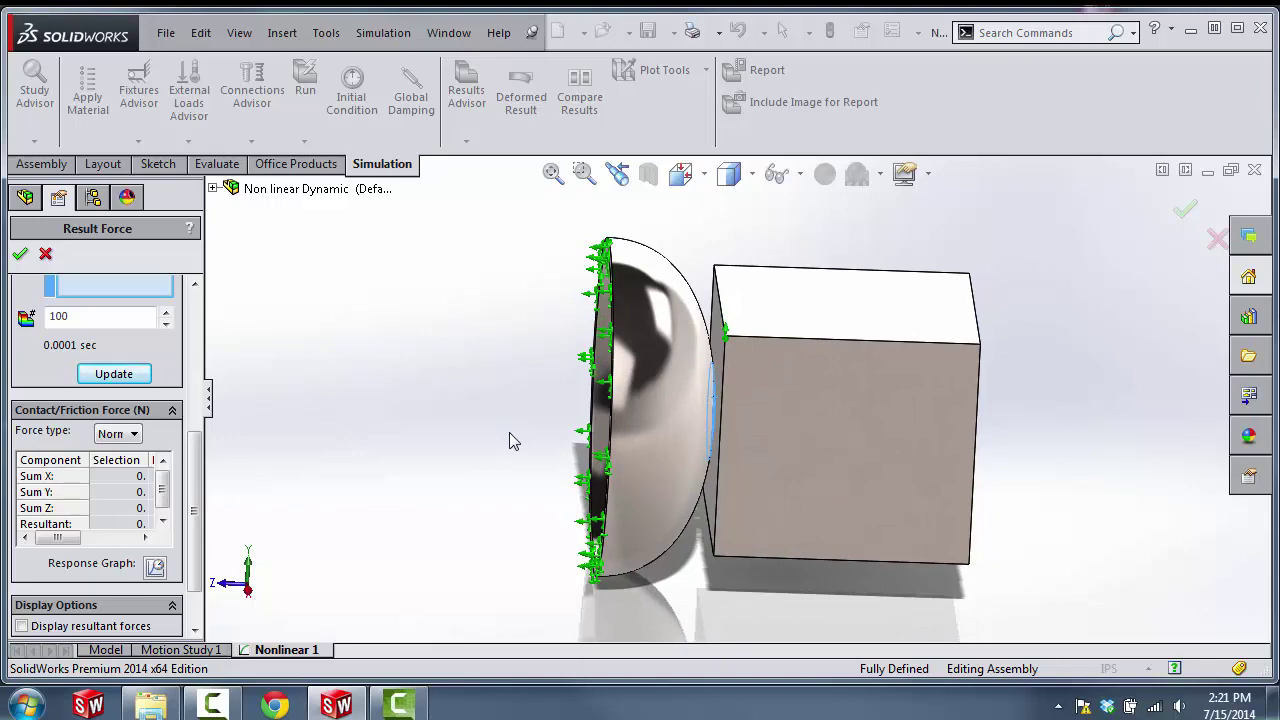